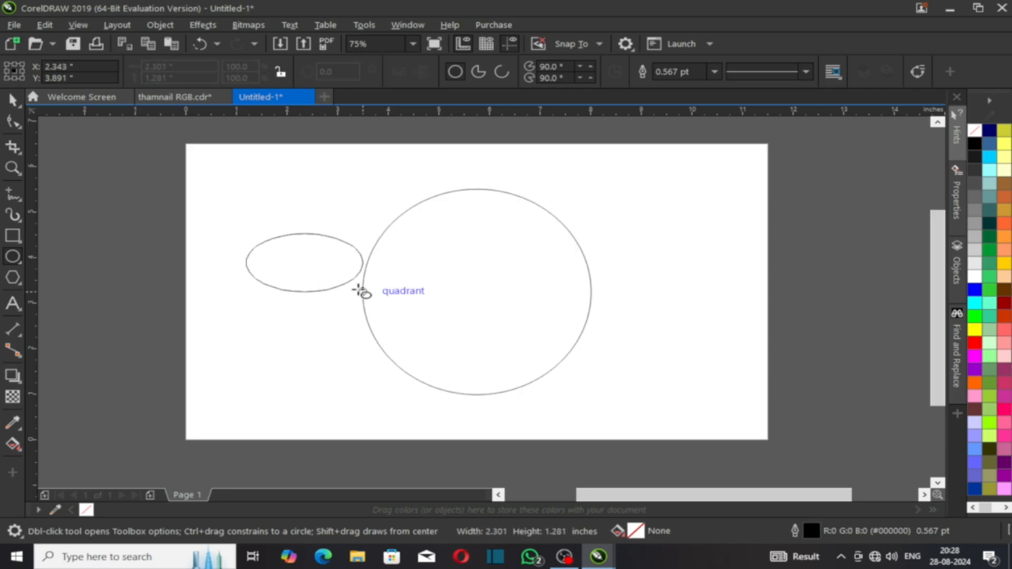
# Step: Move the new small ellipse right so it overlaps the large circle's left edge
pyautogui.press('space')
pyautogui.click(255, 323)
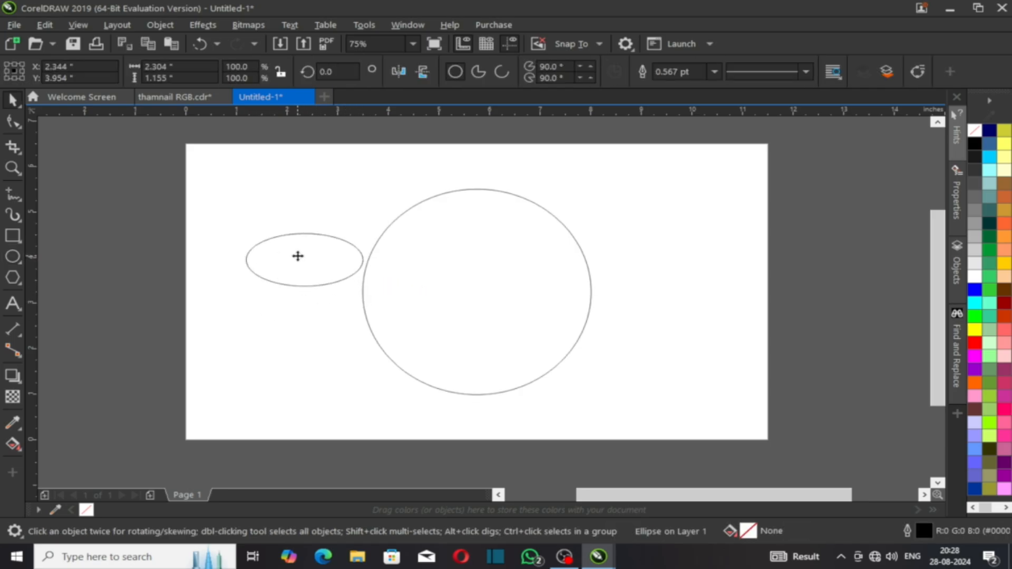
pyautogui.moveTo(296, 255); pyautogui.dragTo(361, 272)
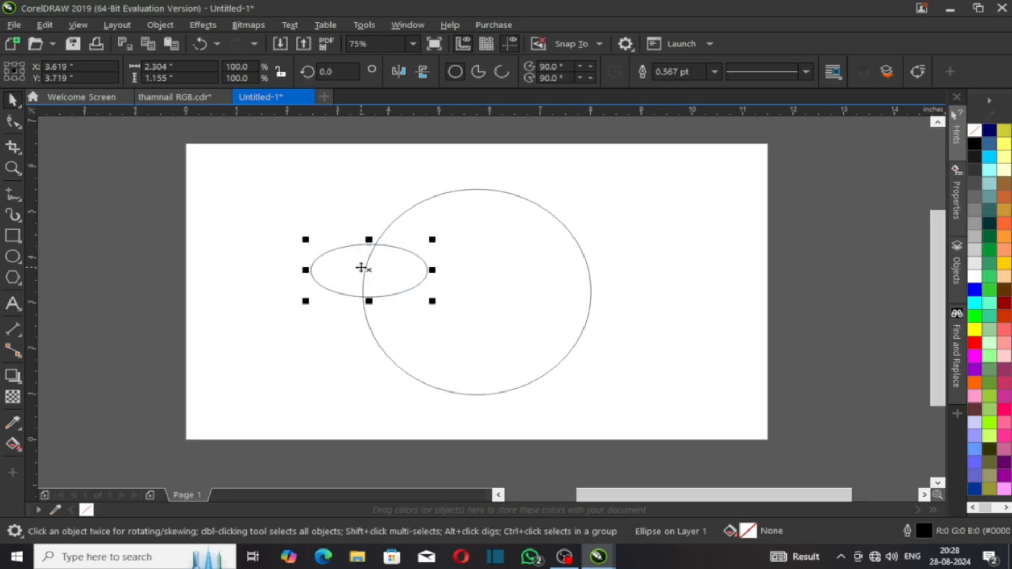
# Step: Tilt the ellipse to about 335° and drop a copy inside the circle's right side
pyautogui.click(340, 254)
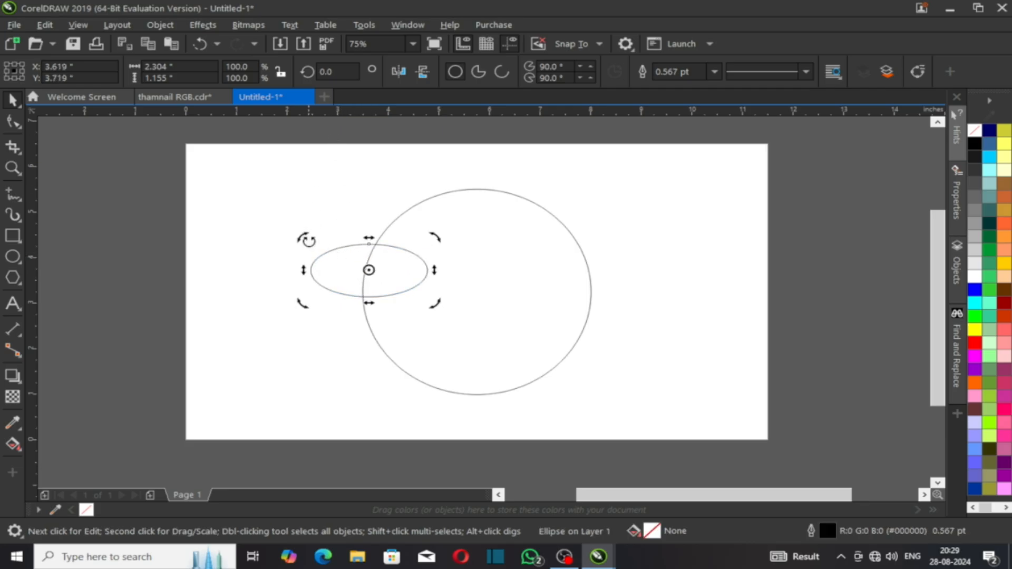
pyautogui.moveTo(306, 239); pyautogui.dragTo(326, 217)
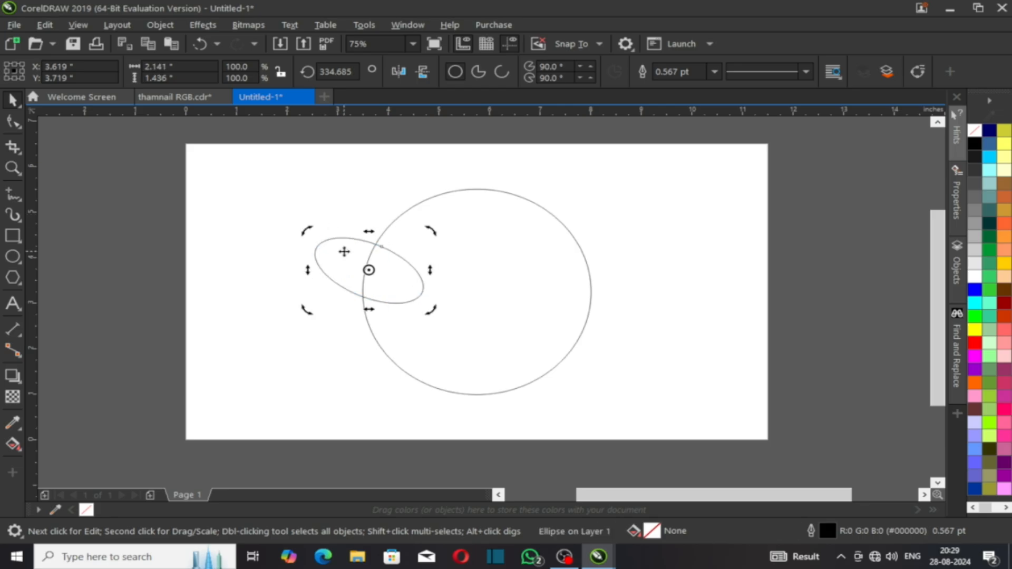
pyautogui.click(356, 259)
pyautogui.scroll(2, 356, 261)
pyautogui.moveTo(355, 264); pyautogui.dragTo(351, 258)
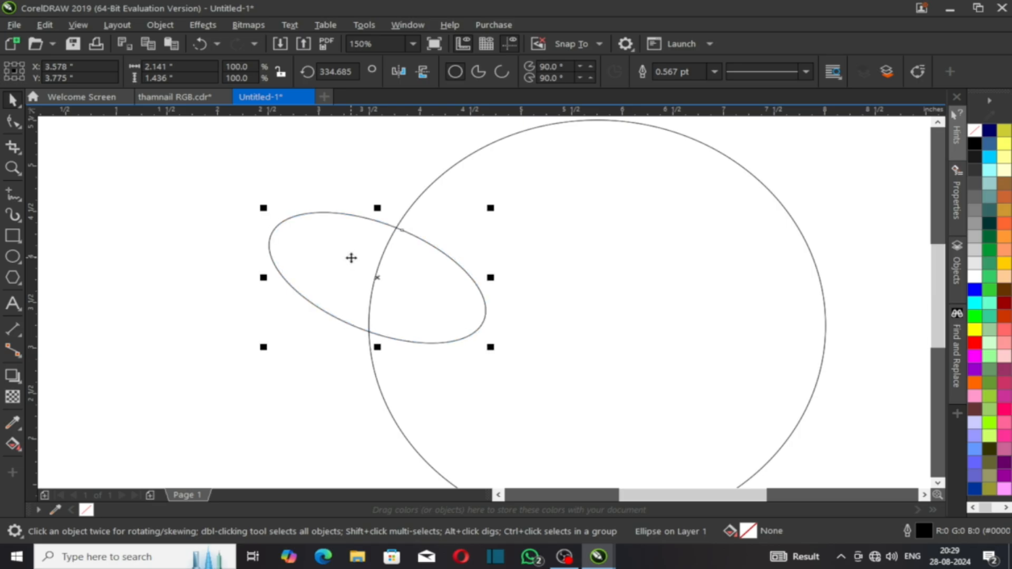
pyautogui.scroll(1, 356, 269)
pyautogui.press('Left')
pyautogui.press('Left')
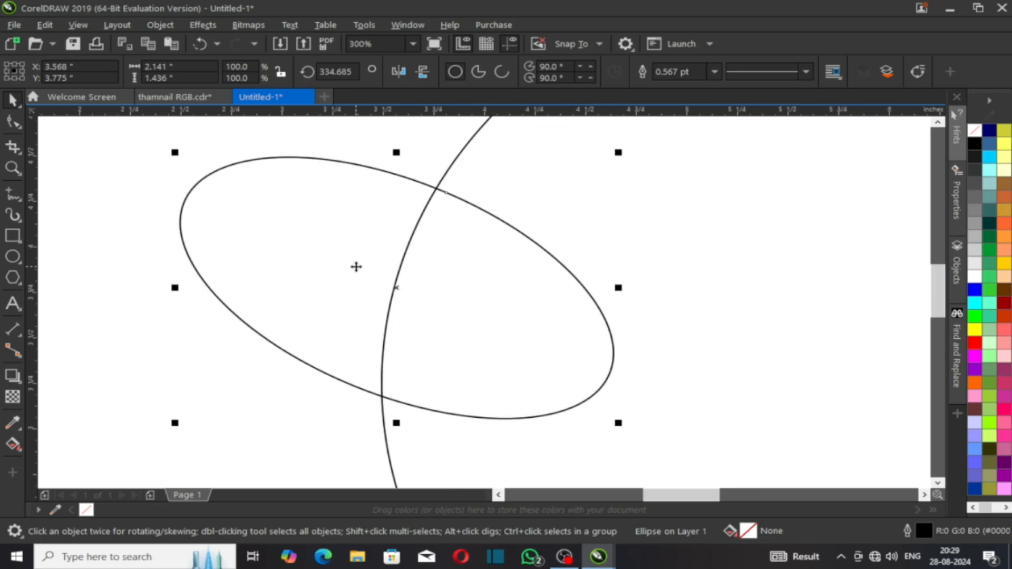
pyautogui.scroll(-2, 363, 272)
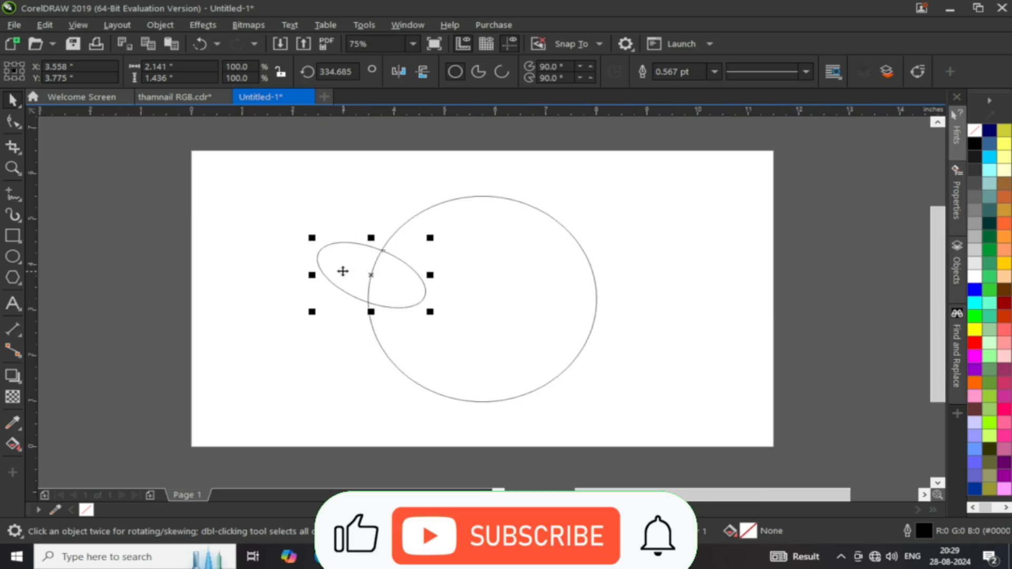
pyautogui.moveTo(341, 271); pyautogui.dragTo(559, 297)
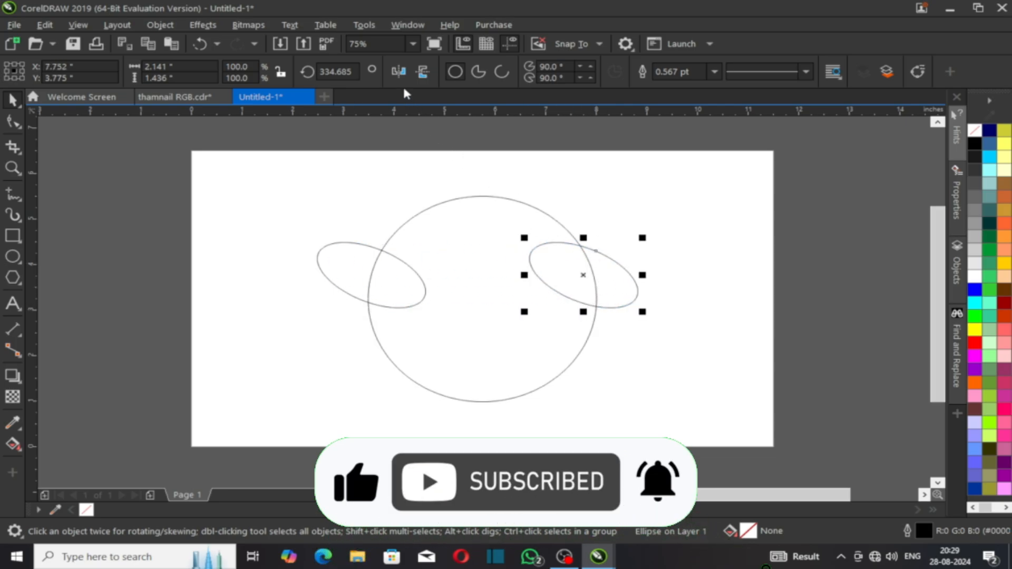
# Step: Mirror the right ellipse horizontally, shift it slightly right, then mirror it back
pyautogui.click(399, 71)
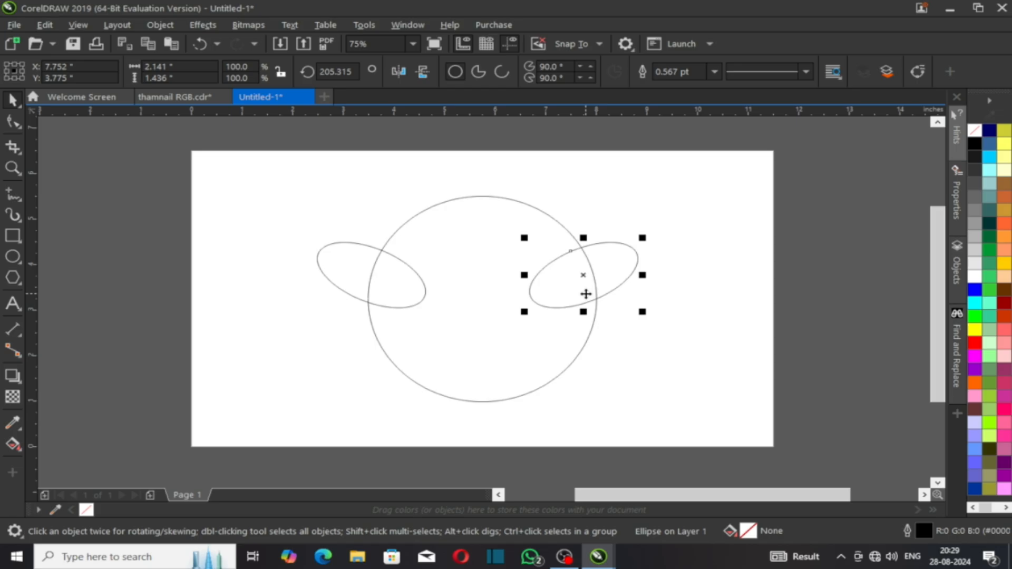
pyautogui.scroll(2, 587, 294)
pyautogui.moveTo(603, 267); pyautogui.dragTo(632, 253)
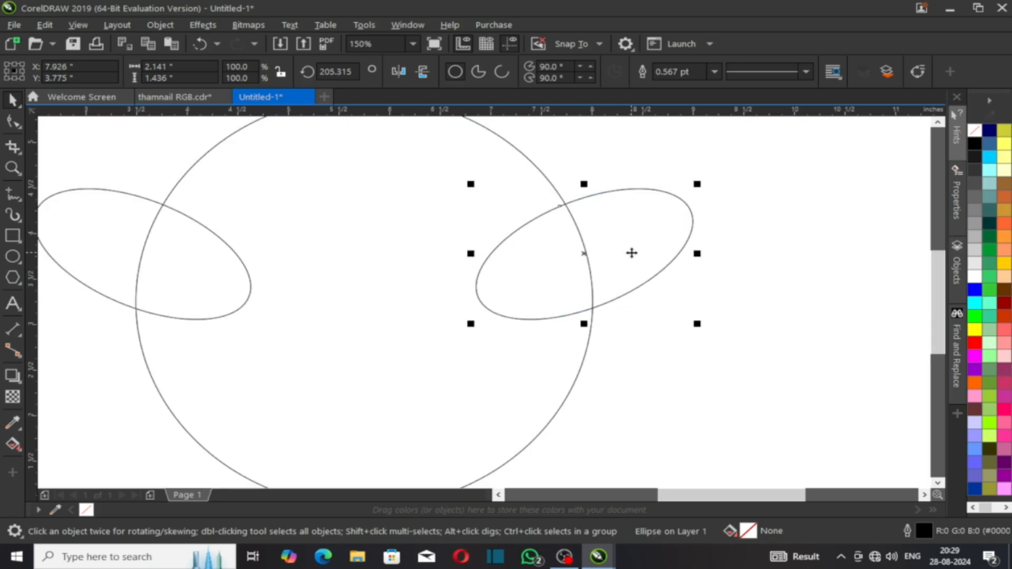
pyautogui.press('Right')
pyautogui.press('Right')
pyautogui.press('Right')
pyautogui.scroll(-1, 637, 248)
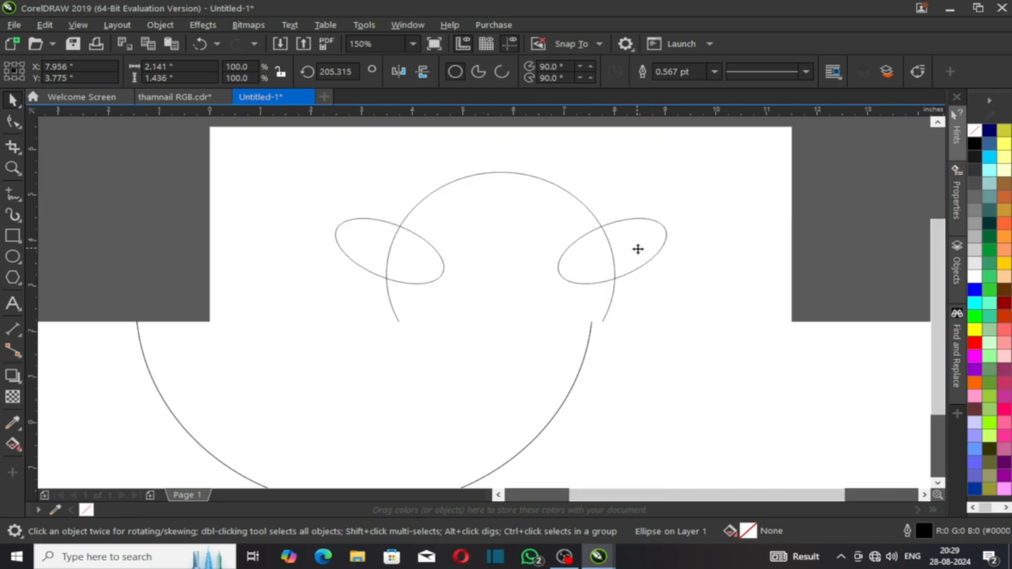
pyautogui.click(688, 315)
pyautogui.click(632, 267)
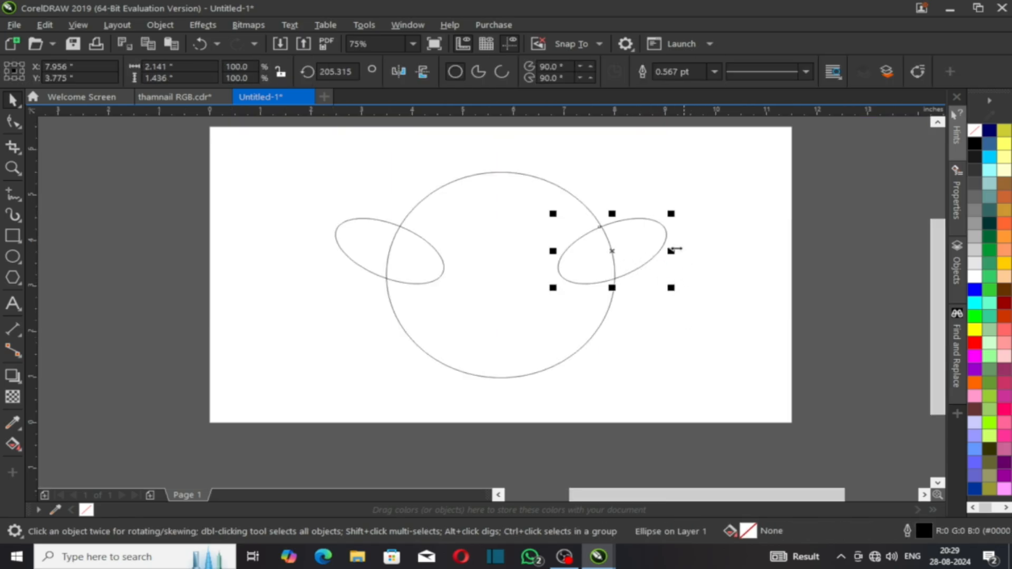
pyautogui.click(399, 71)
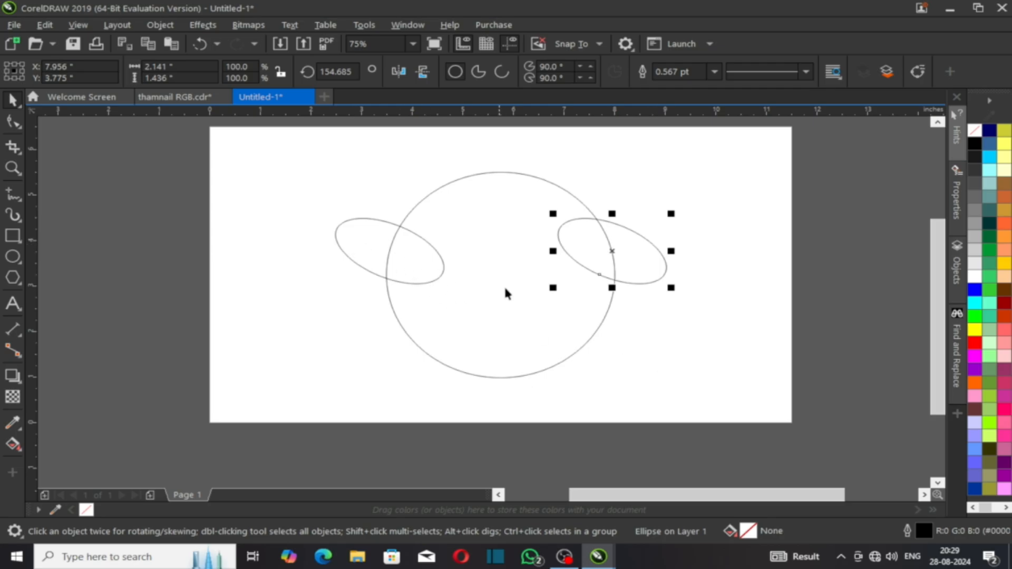
# Step: Move the left ellipse right and the right ellipse left, further onto the circle
pyautogui.click(353, 235)
pyautogui.click(447, 273)
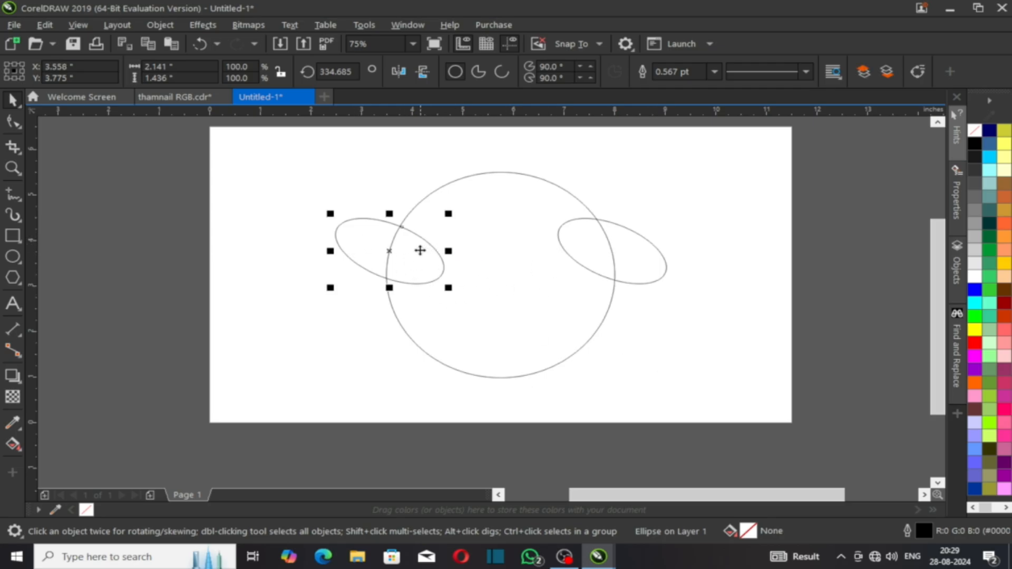
pyautogui.moveTo(420, 249); pyautogui.dragTo(448, 255)
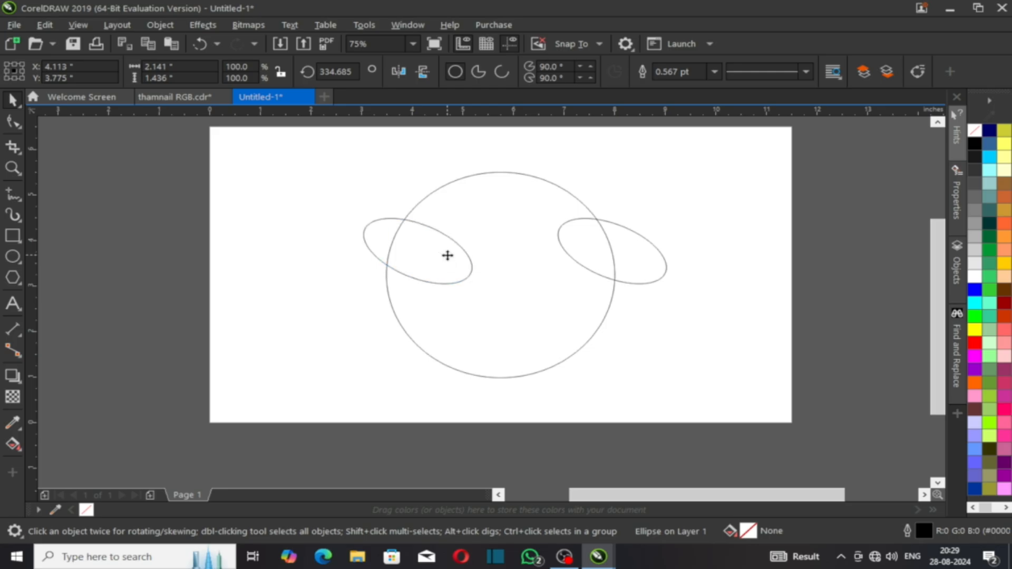
pyautogui.moveTo(635, 252); pyautogui.dragTo(612, 252)
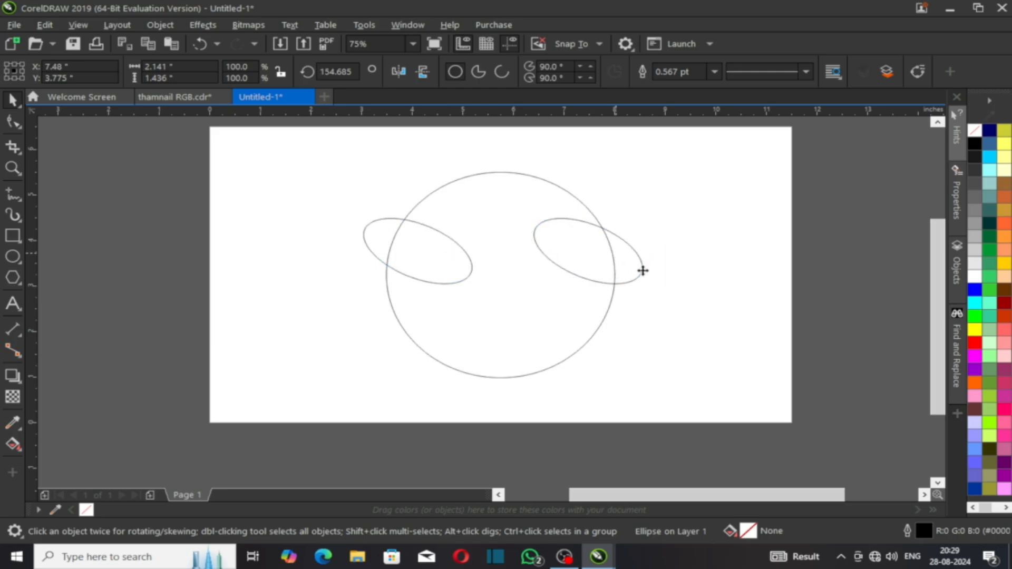
# Step: Rotate the left ellipse to a steeper tilt
pyautogui.click(362, 240)
pyautogui.click(364, 225)
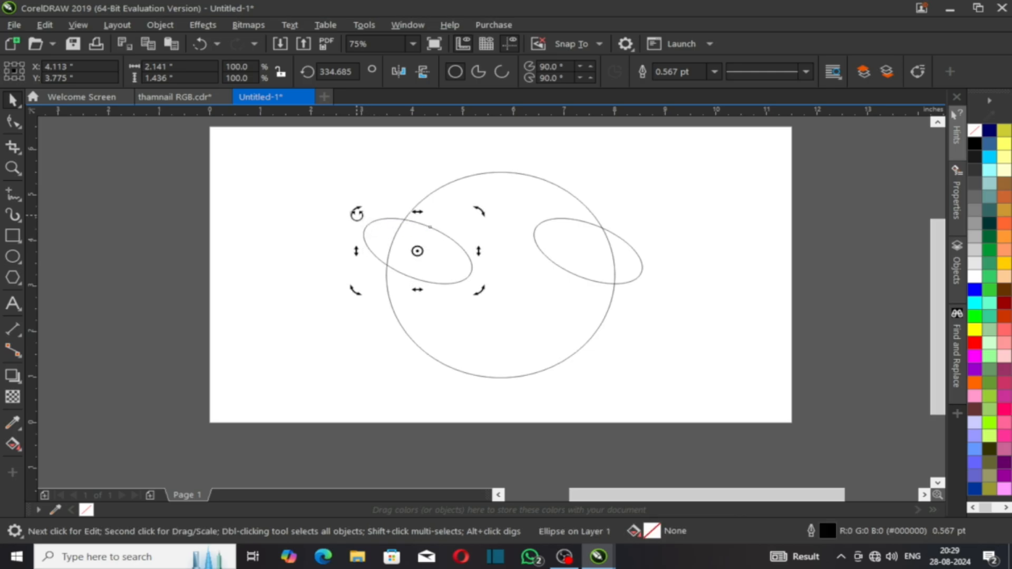
pyautogui.moveTo(356, 213); pyautogui.dragTo(373, 198)
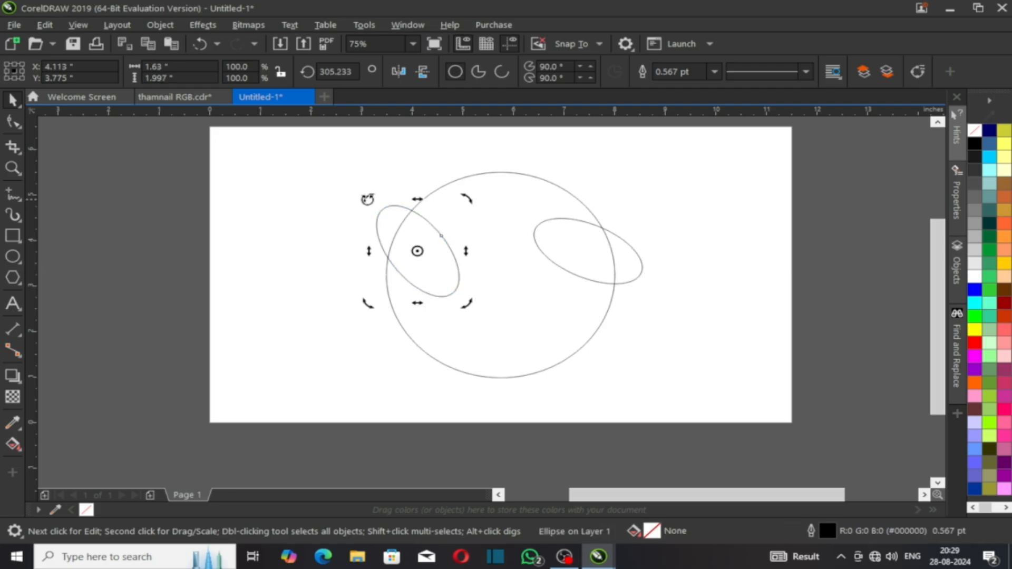
pyautogui.moveTo(367, 198); pyautogui.dragTo(375, 199)
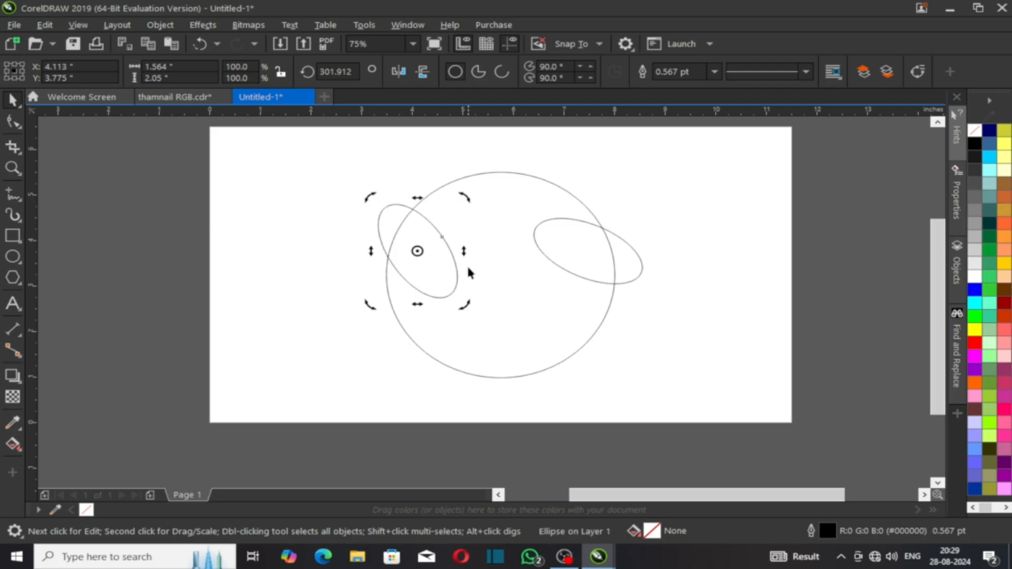
# Step: Centre both ellipses vertically on the circle with the E alignment
pyautogui.click(414, 327)
pyautogui.click(388, 270)
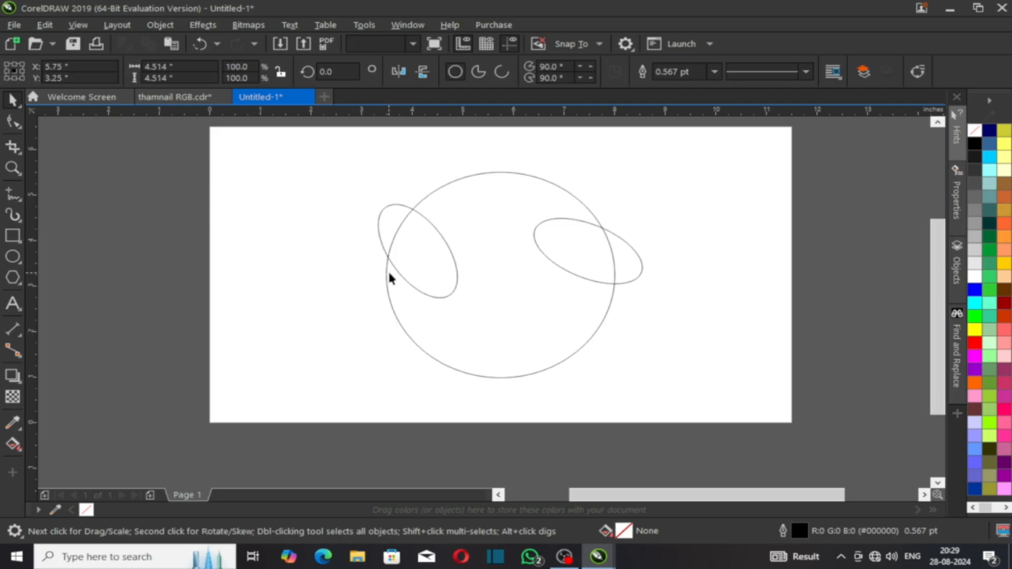
pyautogui.keyDown('shift'); pyautogui.click(581, 267); pyautogui.keyUp('shift')
pyautogui.click(652, 308)
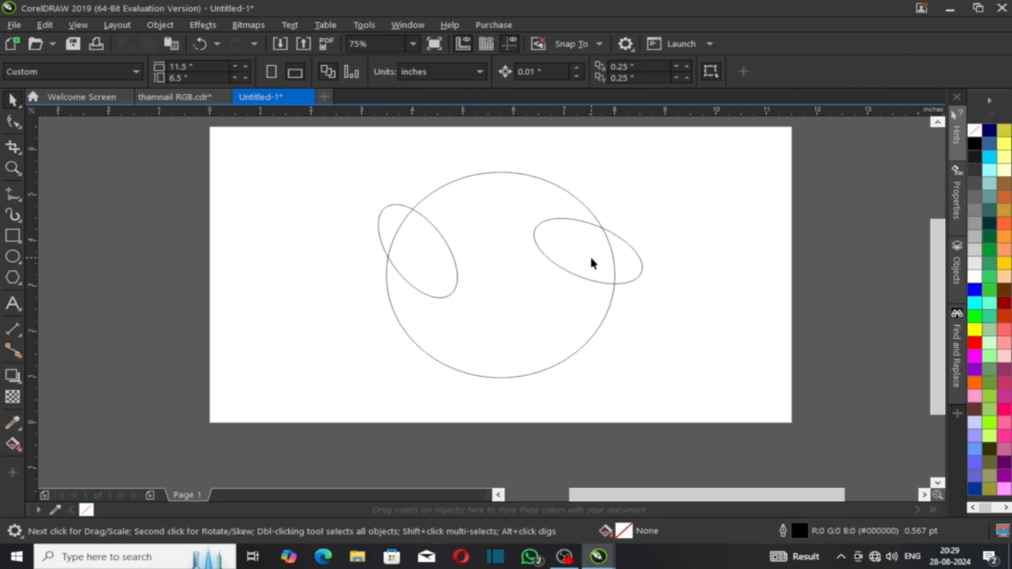
pyautogui.click(621, 267)
pyautogui.keyDown('shift'); pyautogui.click(437, 255); pyautogui.keyUp('shift')
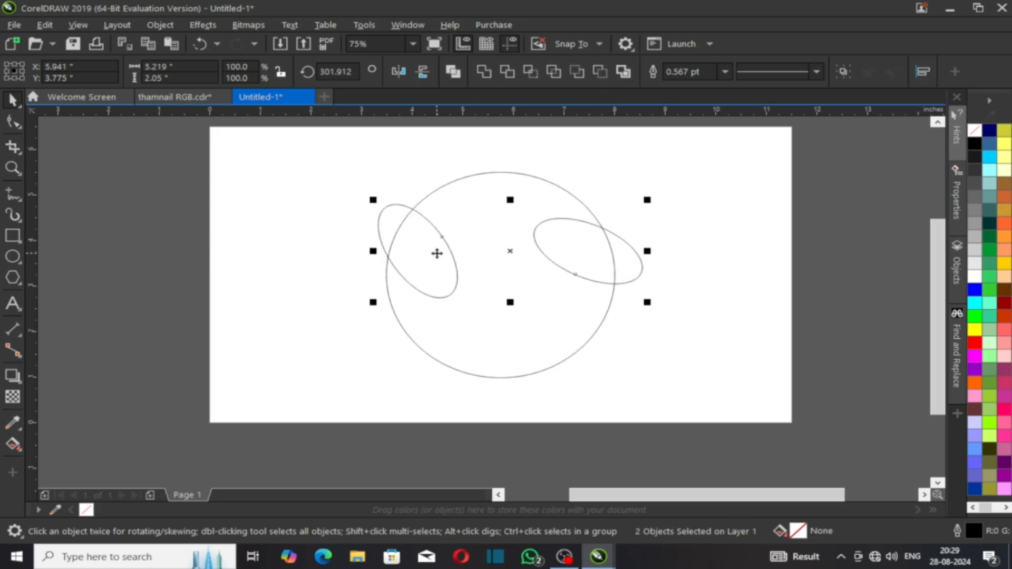
pyautogui.keyDown('shift'); pyautogui.click(475, 323); pyautogui.keyUp('shift')
pyautogui.press('e')
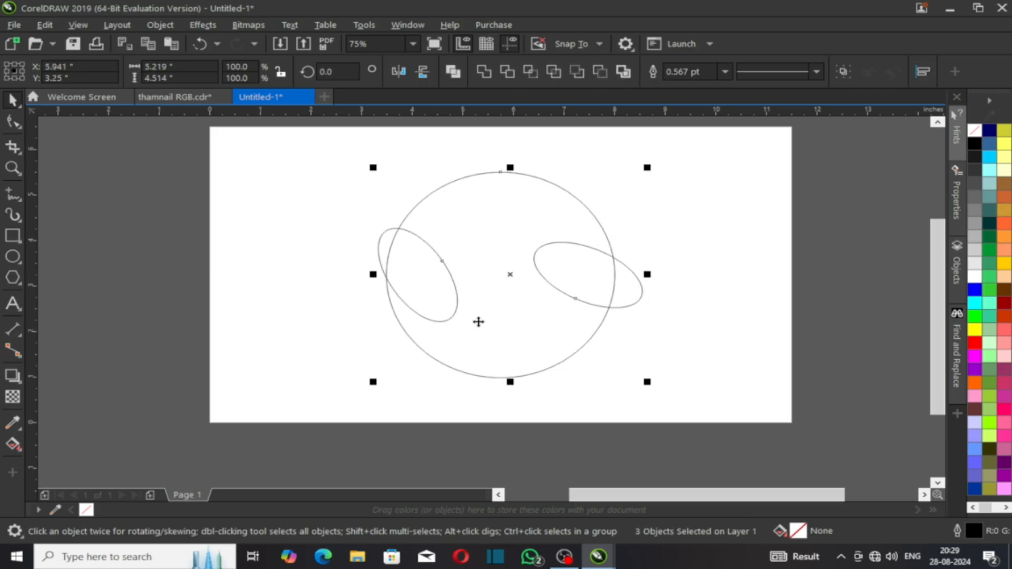
# Step: Select the right ellipse ready for rotating
pyautogui.click(328, 331)
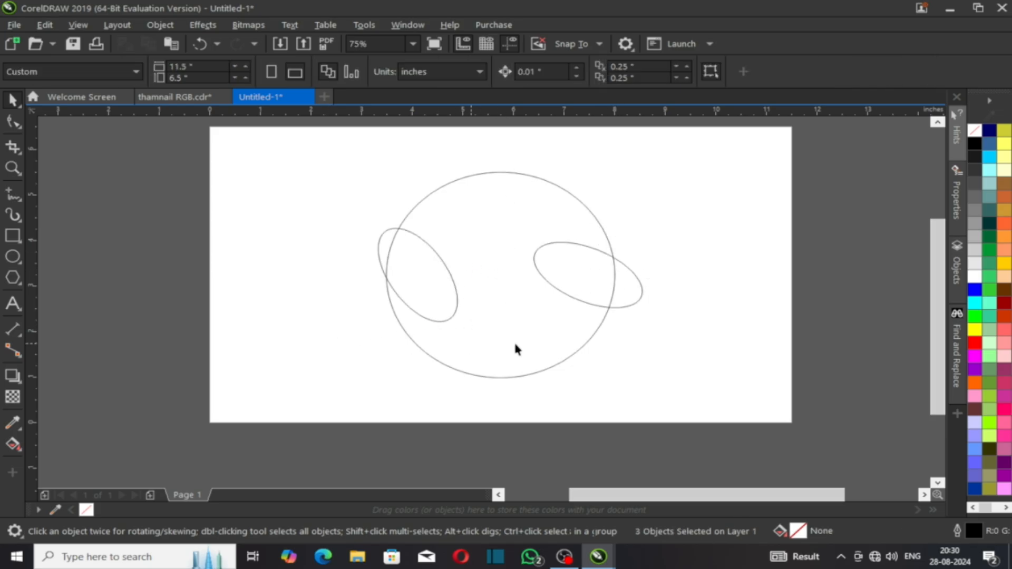
pyautogui.click(561, 268)
pyautogui.click(561, 267)
# Step: Rotate the right ellipse to about 121°, matching the left ellipse's steep tilt
pyautogui.moveTo(524, 239); pyautogui.dragTo(540, 216)
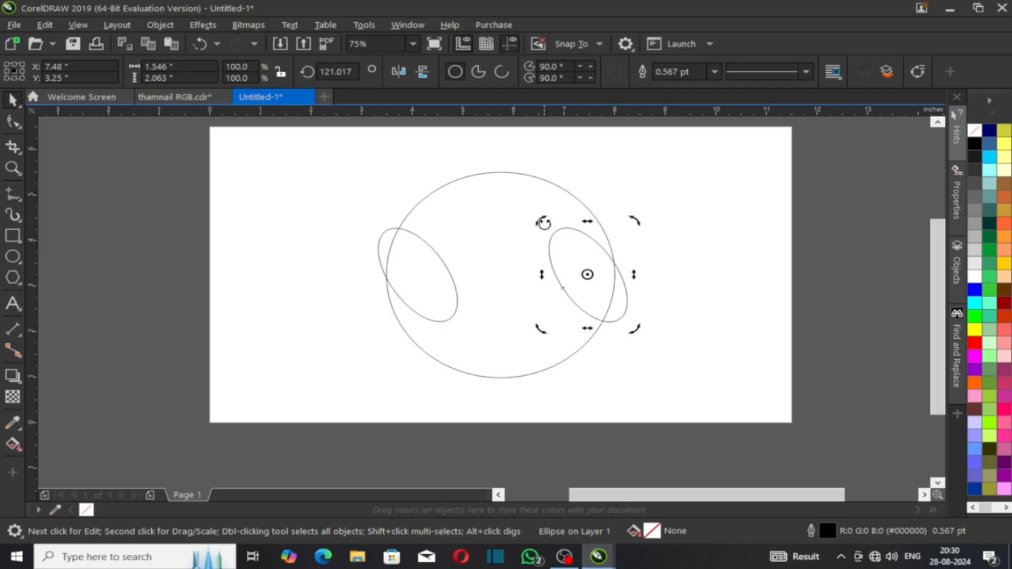
pyautogui.moveTo(545, 222); pyautogui.dragTo(548, 216)
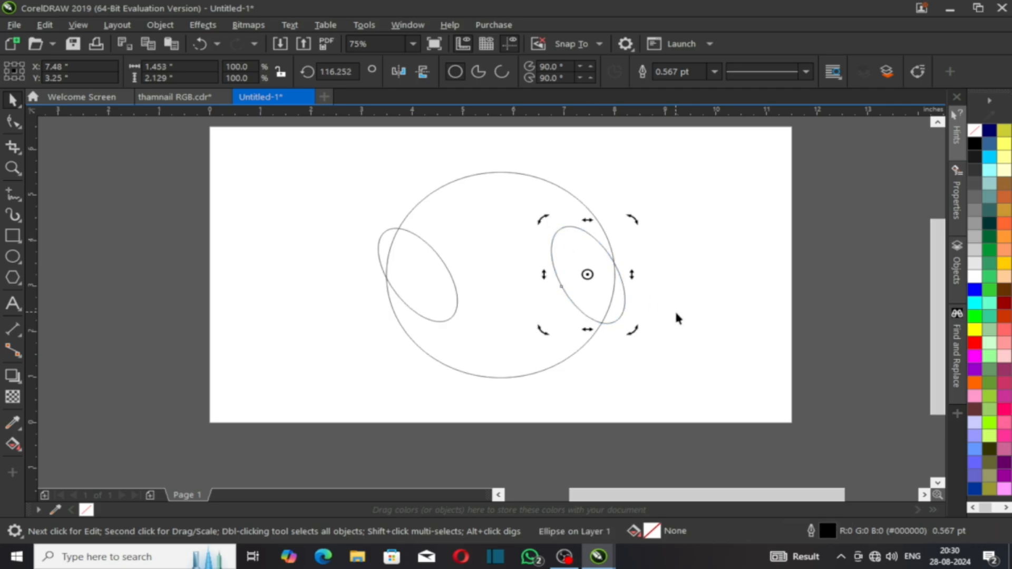
pyautogui.hotkey('ctrl', 'z')
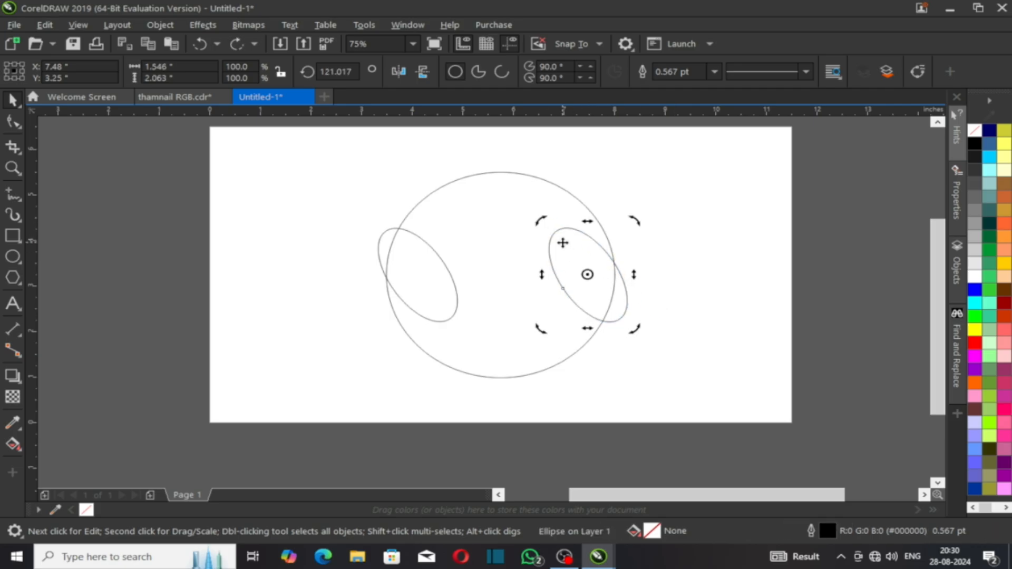
pyautogui.hotkey('ctrl', 'z')
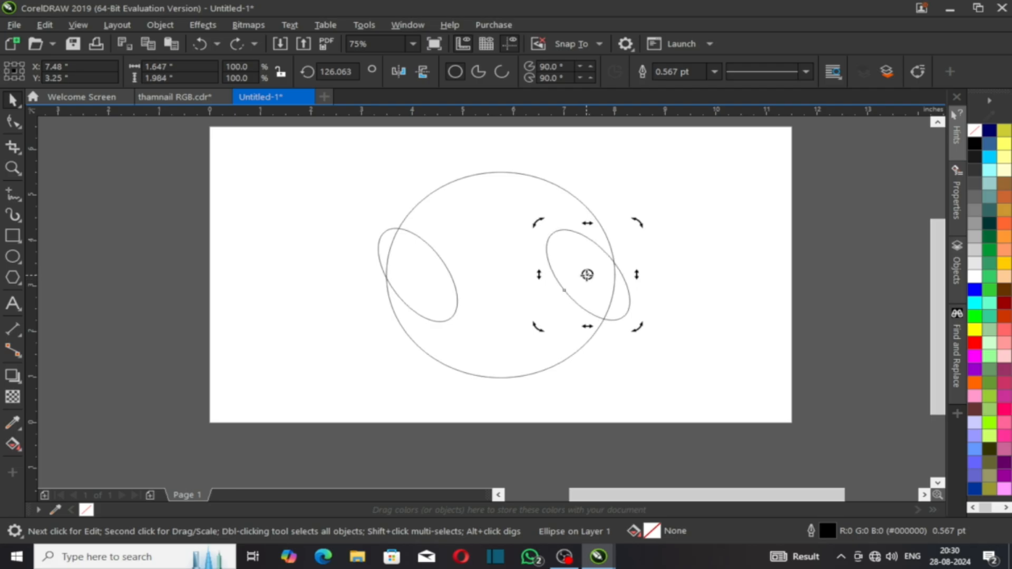
pyautogui.hotkey('ctrl', 'shift', 'z')
# Step: Nudge the right ellipse slightly left, then select the left ellipse on its own
pyautogui.press('Left')
pyautogui.press('Left')
pyautogui.press('Left')
pyautogui.press('Left')
pyautogui.press('Left')
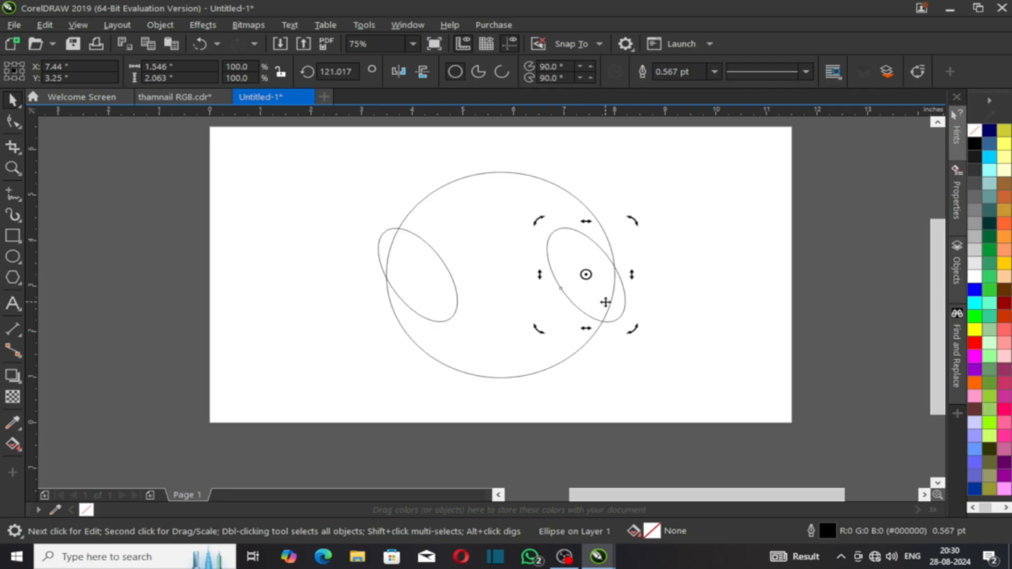
pyautogui.keyDown('shift'); pyautogui.click(408, 270); pyautogui.keyUp('shift')
pyautogui.hotkey('ctrl', 'a')
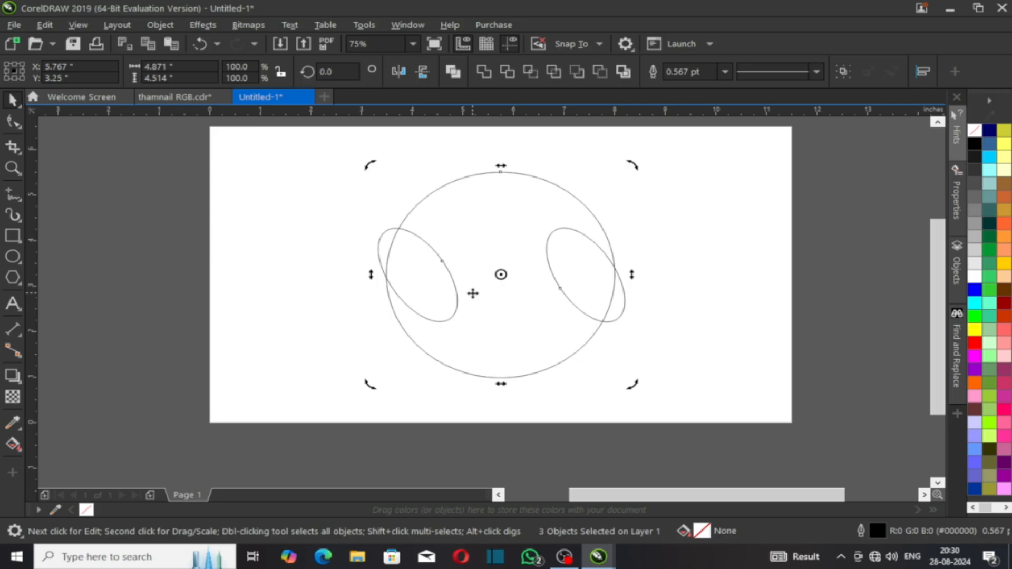
pyautogui.click(673, 330)
pyautogui.click(458, 282)
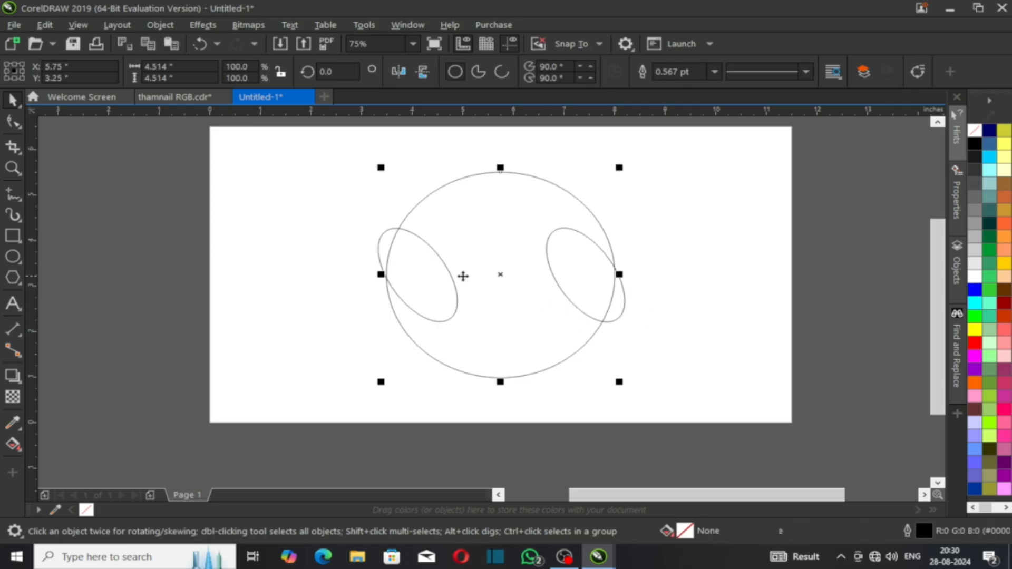
# Step: Group the two side ellipses and rotate-drag a grouped copy of the pair
pyautogui.keyDown('shift'); pyautogui.click(557, 301); pyautogui.keyUp('shift')
pyautogui.hotkey('ctrl', 'g')
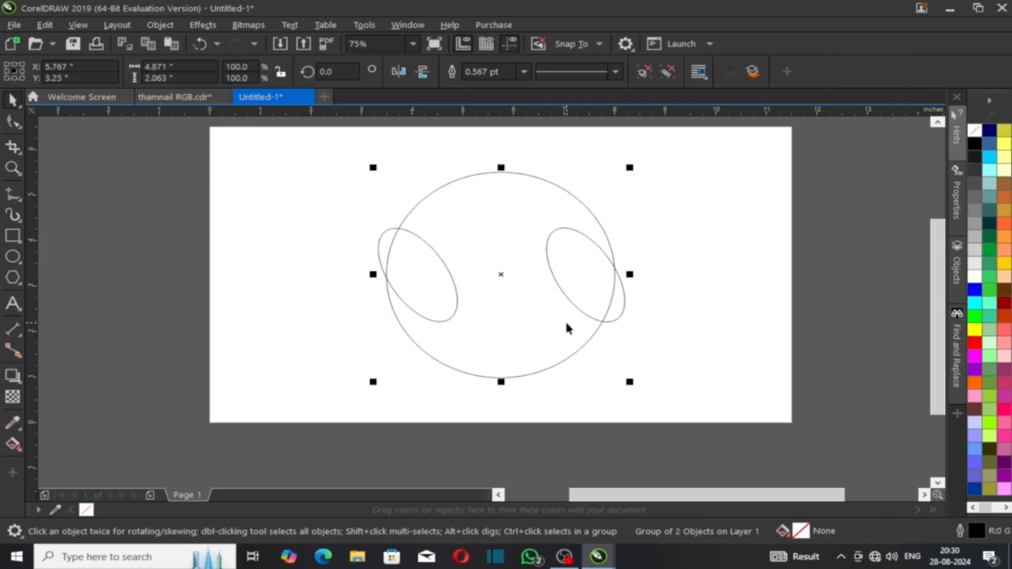
pyautogui.click(609, 261)
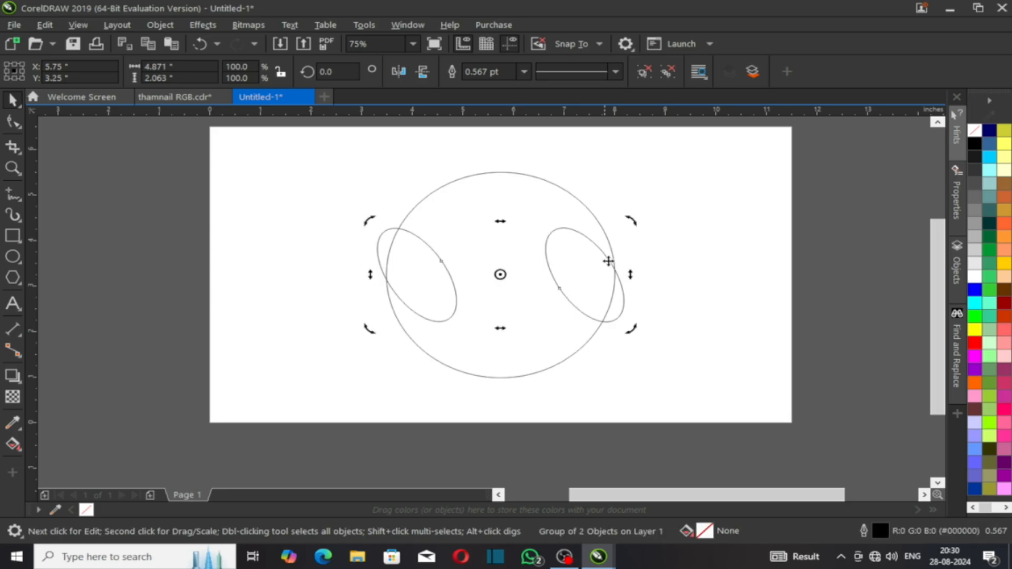
pyautogui.moveTo(628, 222); pyautogui.dragTo(470, 158)
pyautogui.hotkey('ctrl', 'a')
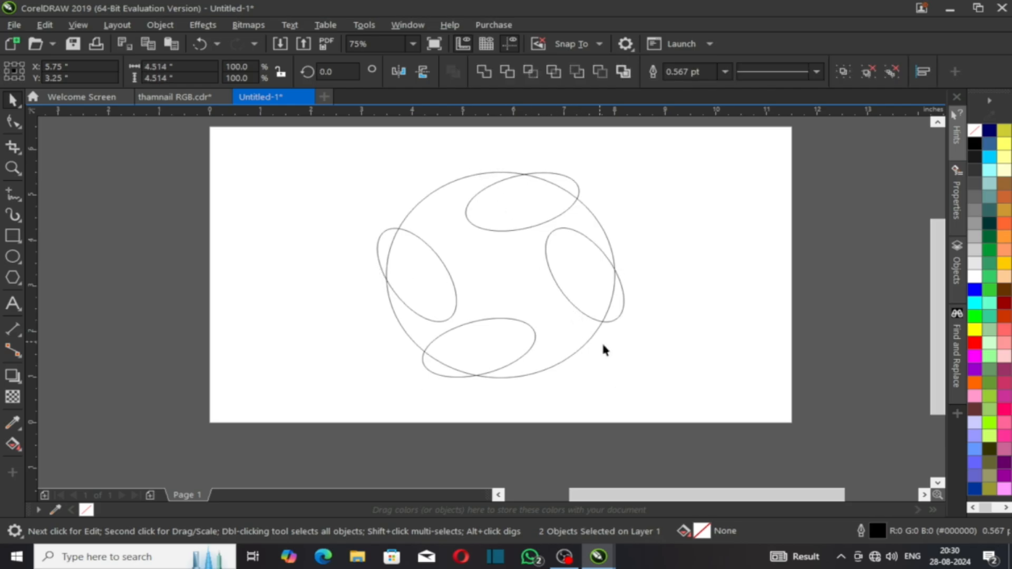
pyautogui.hotkey('ctrl', 'g')
# Step: Set the copied pair's rotation angle to 90° so it straddles the circle's top and bottom
pyautogui.click(343, 72)
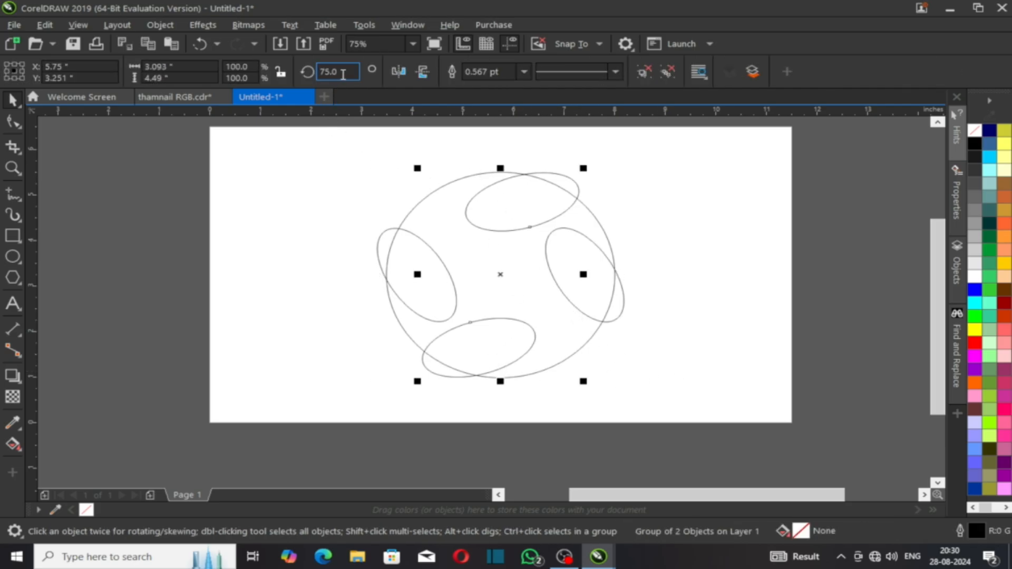
pyautogui.doubleClick(332, 72)
pyautogui.write('90')
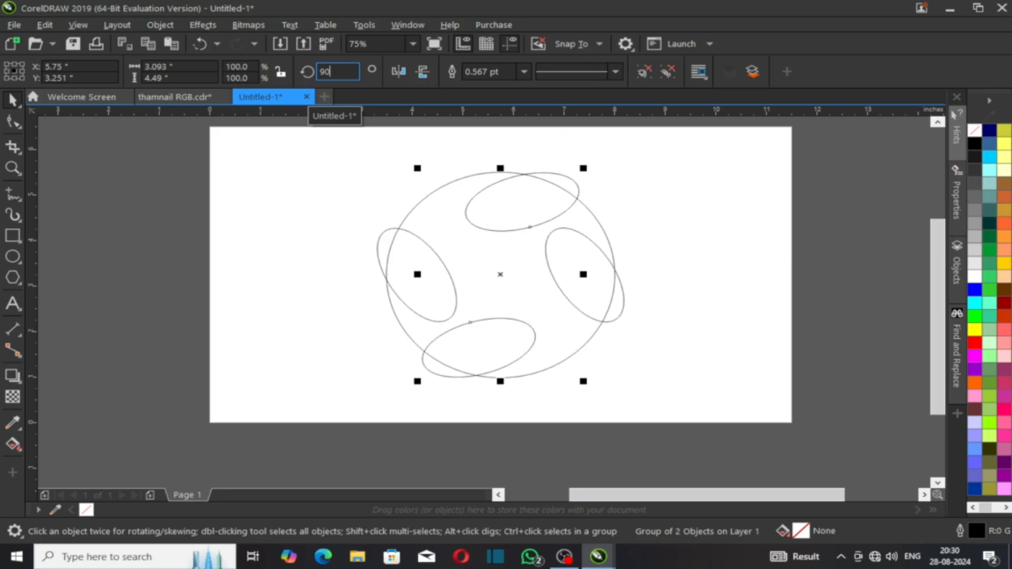
pyautogui.press('Return')
pyautogui.click(710, 310)
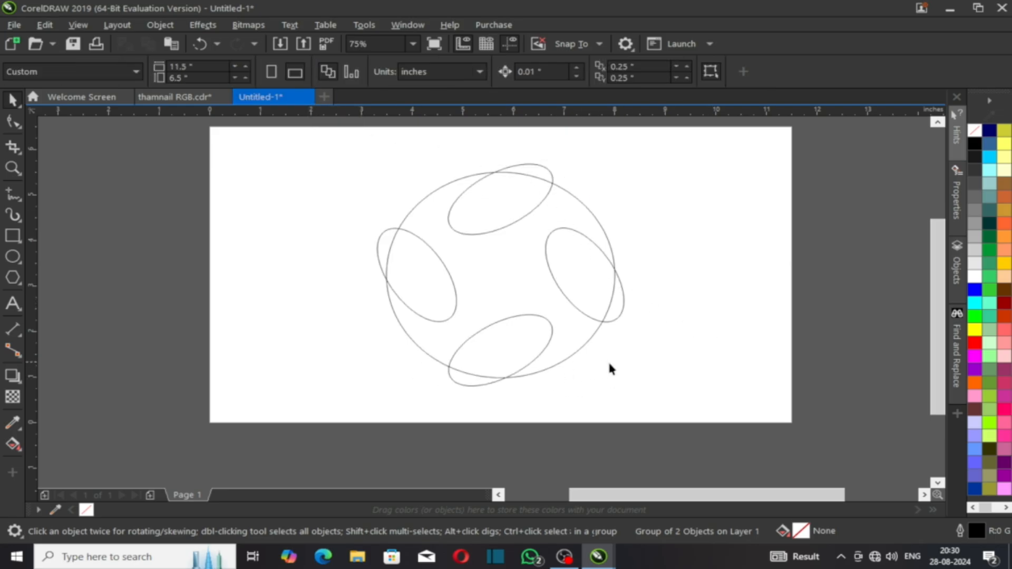
# Step: Smart Fill the circle's area between the four ellipses with blue-grey
pyautogui.click(411, 293)
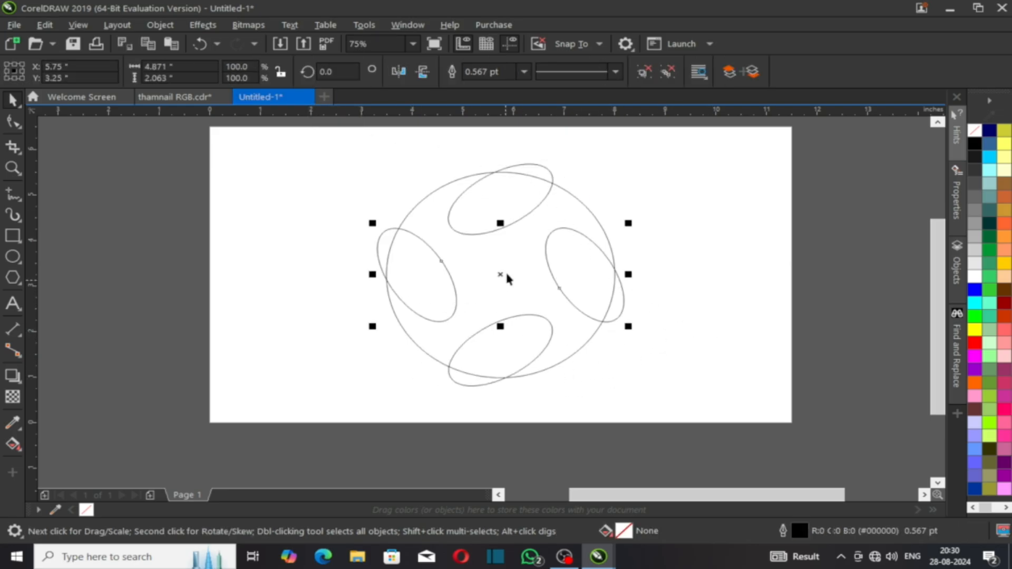
pyautogui.click(620, 392)
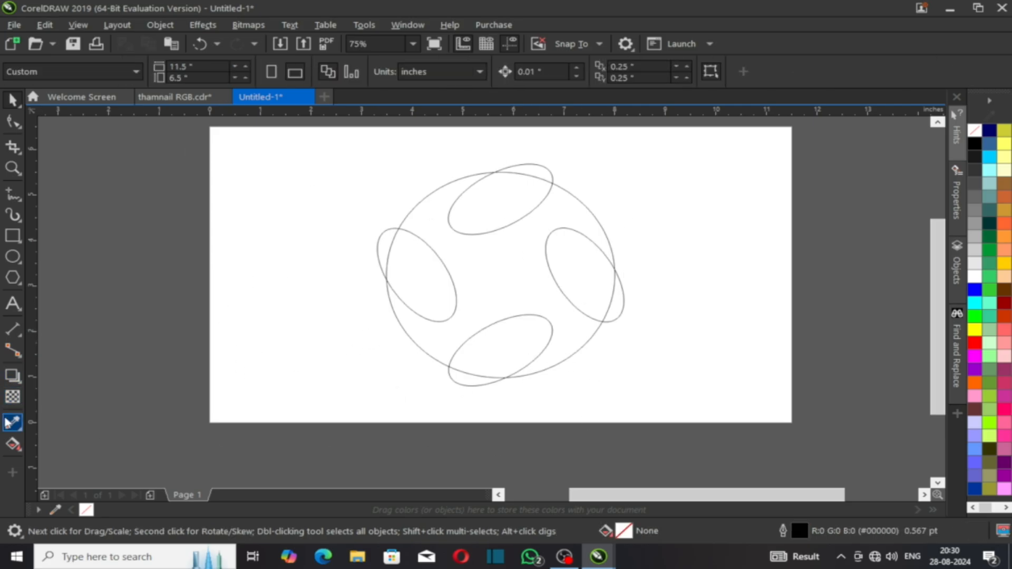
pyautogui.click(17, 447)
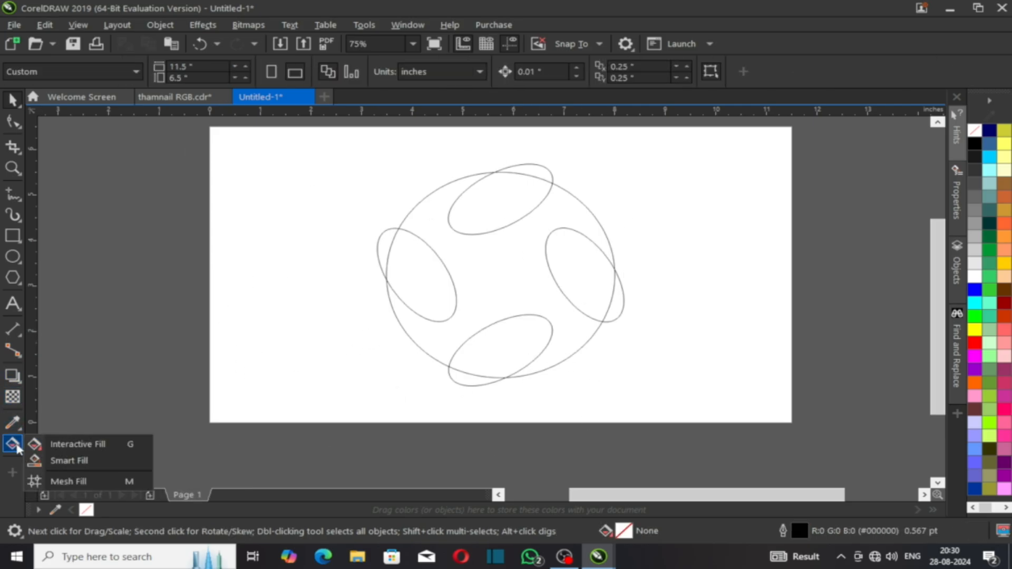
pyautogui.click(74, 466)
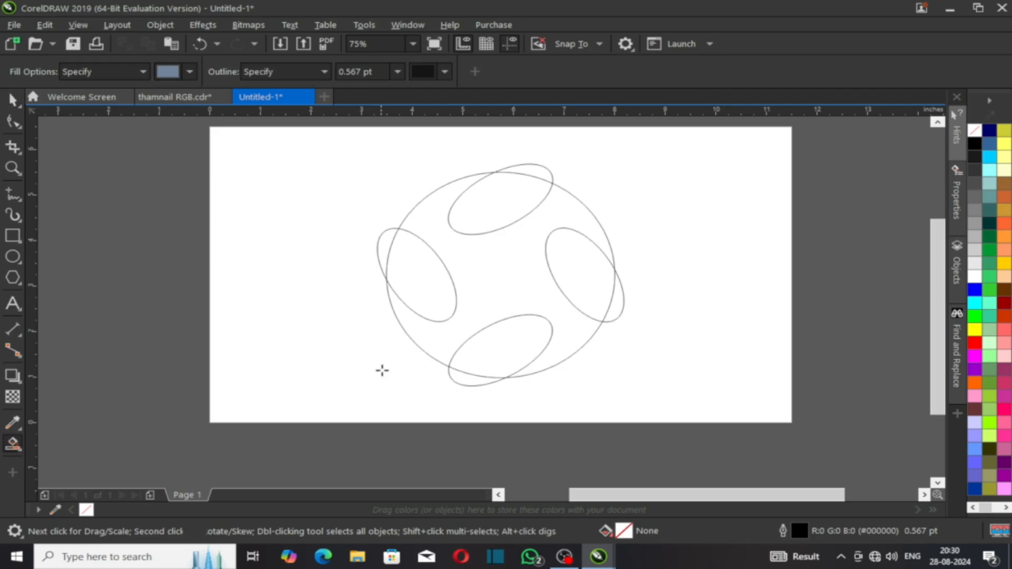
pyautogui.click(487, 286)
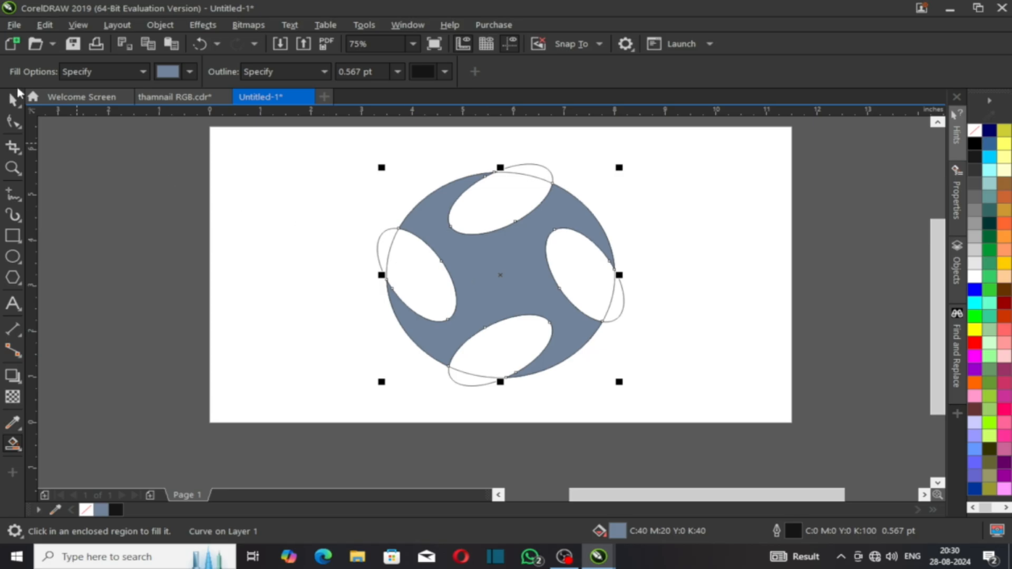
# Step: Delete both ellipse pairs and select the blue-grey pinwheel shape
pyautogui.click(12, 99)
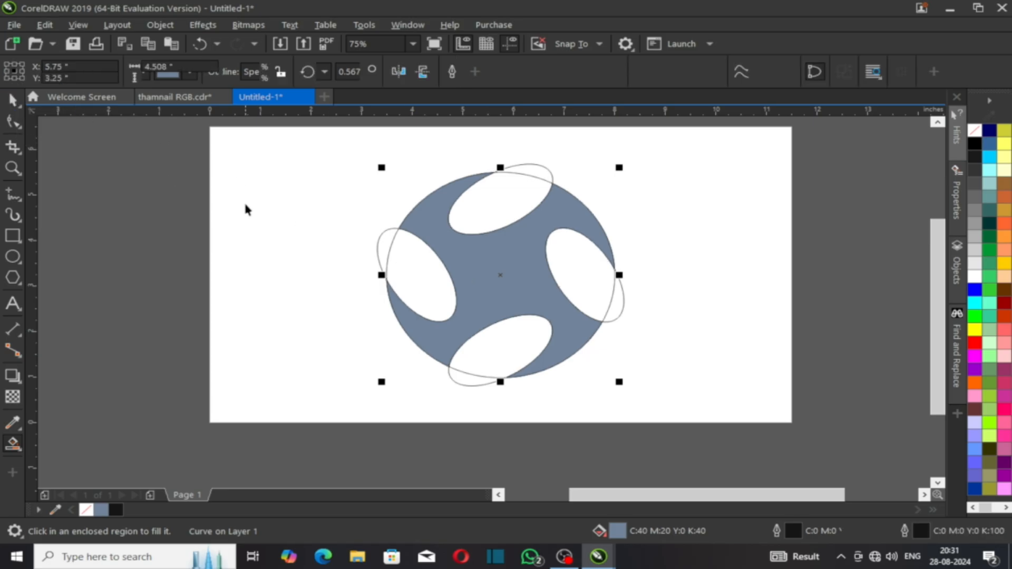
pyautogui.click(244, 205)
pyautogui.click(516, 194)
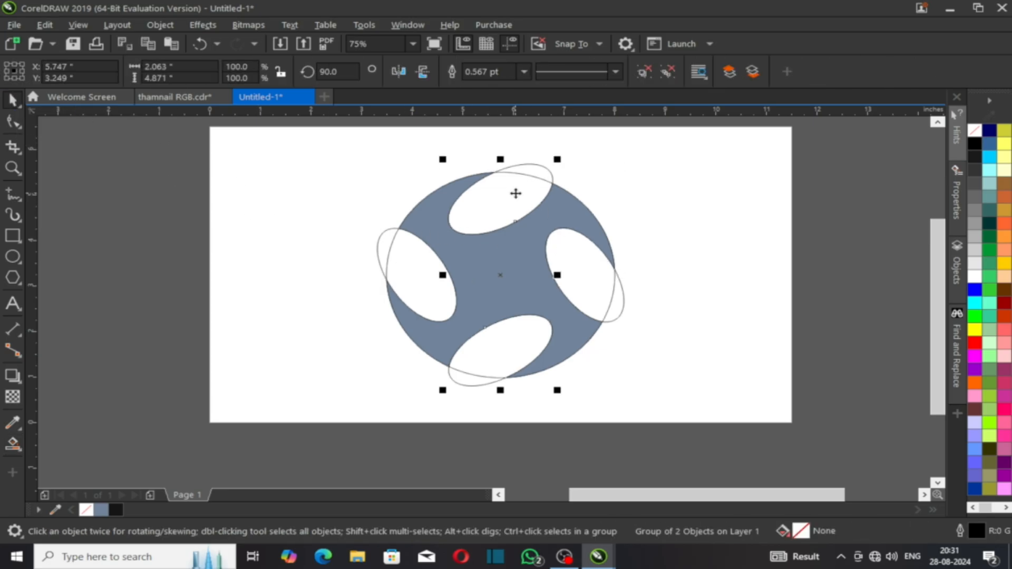
pyautogui.press('Delete')
pyautogui.click(571, 246)
pyautogui.press('Delete')
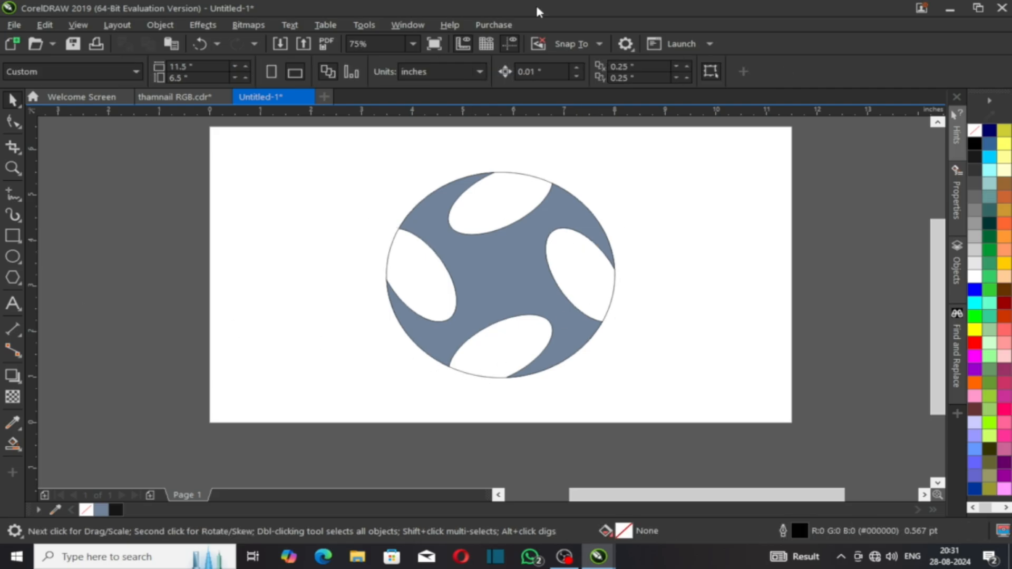
pyautogui.click(421, 270)
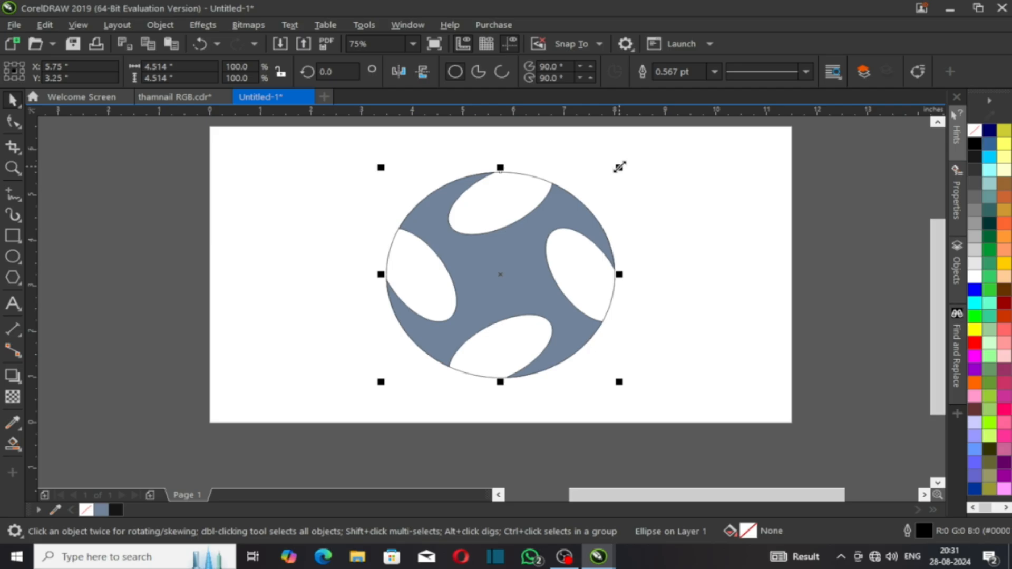
pyautogui.click(560, 253)
pyautogui.click(534, 274)
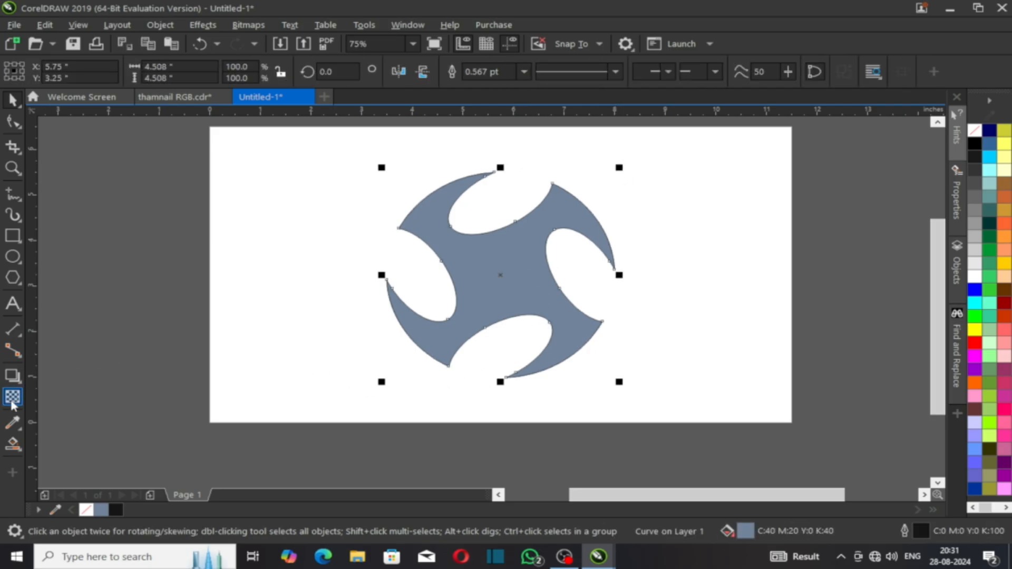
# Step: Extrude the pinwheel shape from its centre and raise the extrusion depth to 40
pyautogui.click(14, 447)
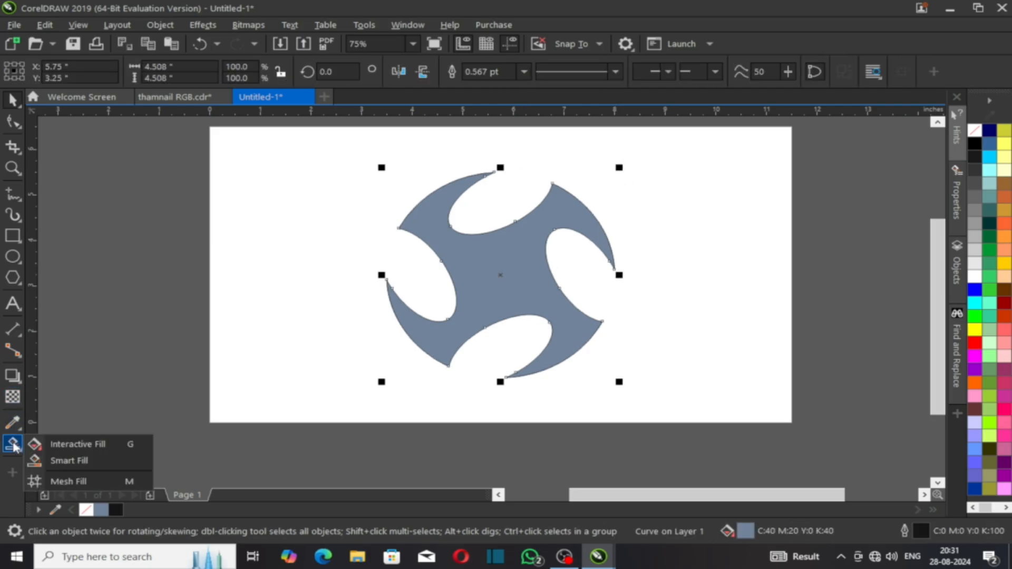
pyautogui.moveTo(11, 379)
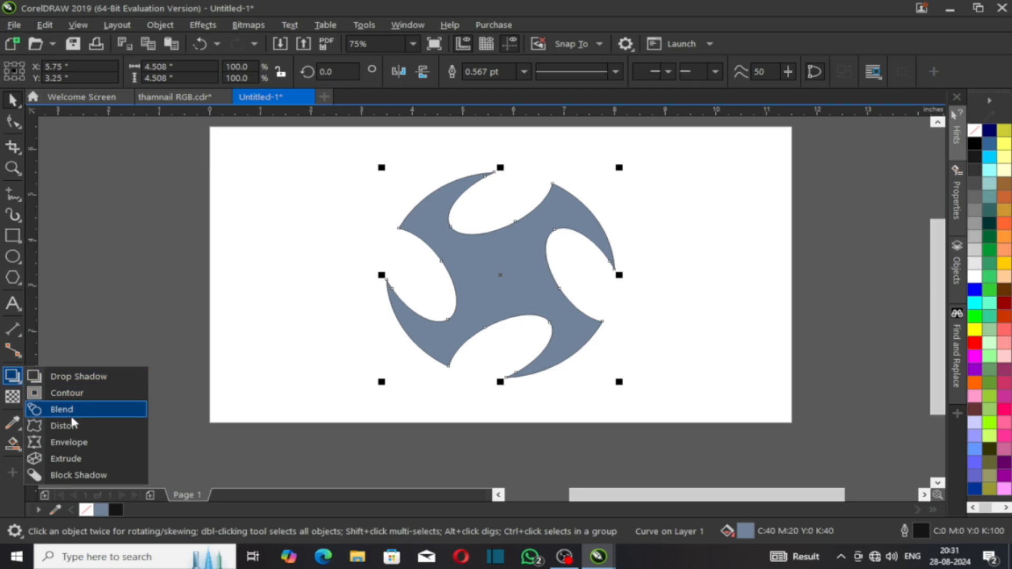
pyautogui.click(75, 460)
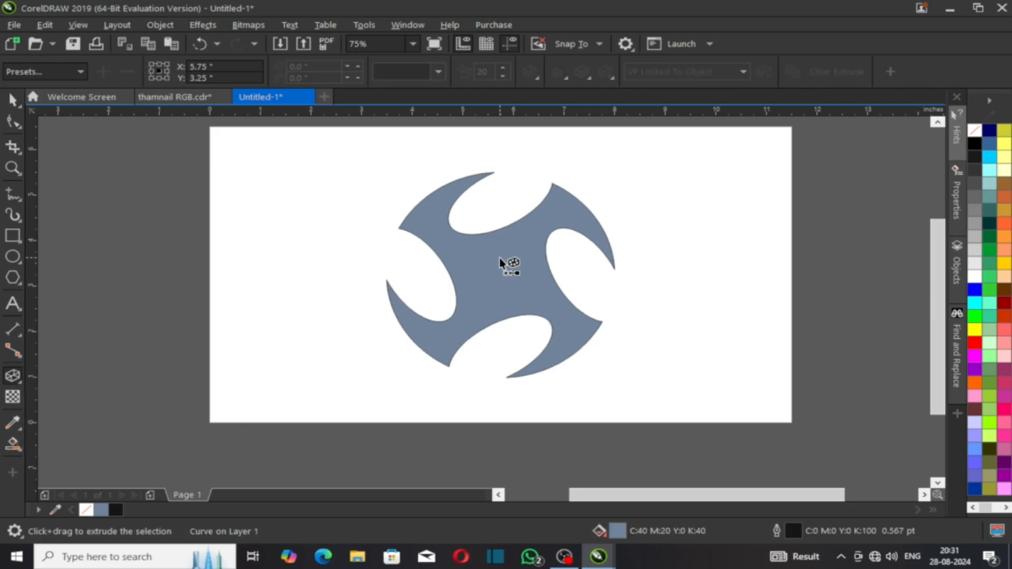
pyautogui.moveTo(496, 262); pyautogui.dragTo(500, 274)
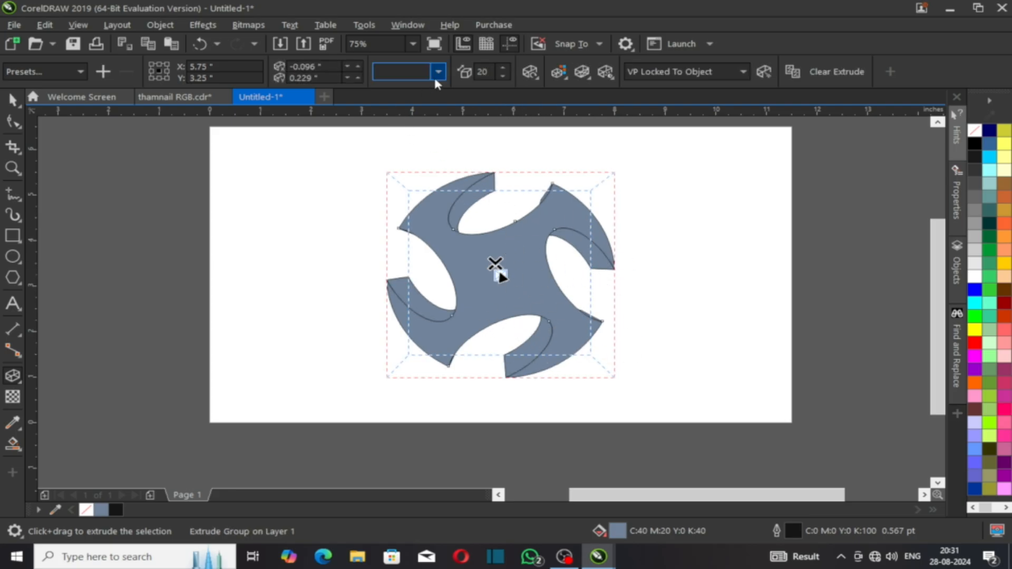
pyautogui.click(500, 68)
pyautogui.click(503, 69)
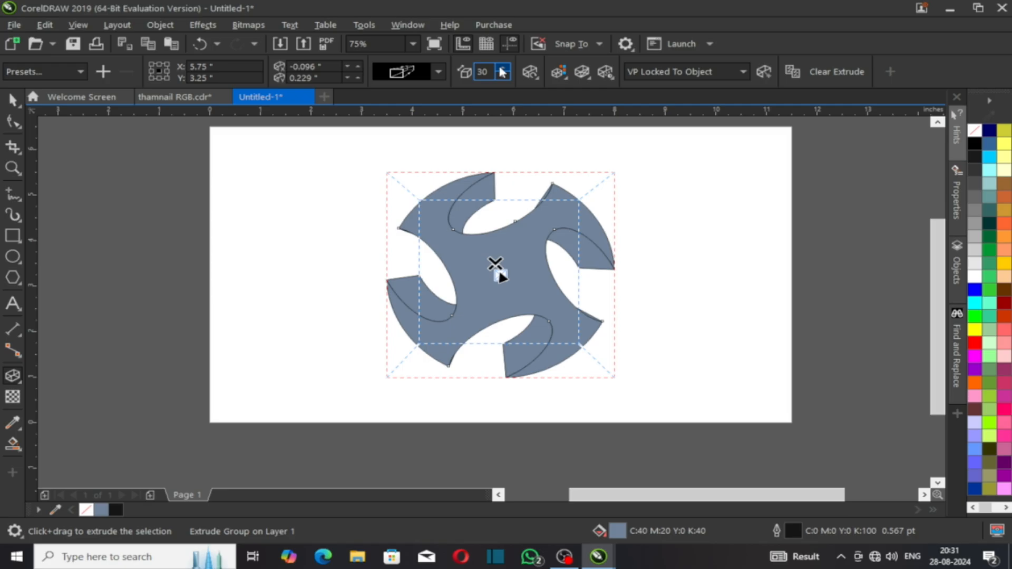
pyautogui.click(502, 69)
pyautogui.click(502, 69)
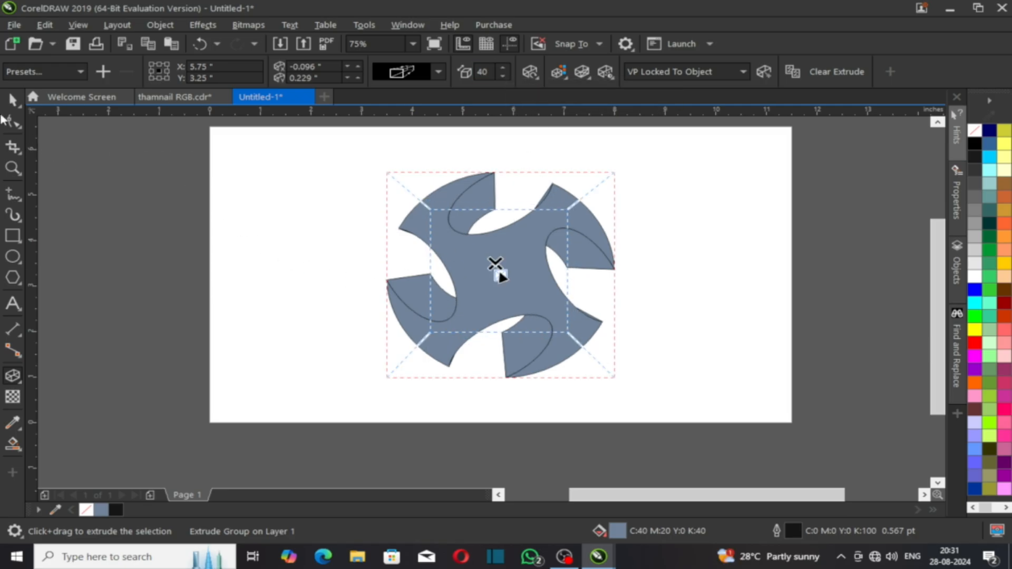
pyautogui.click(14, 100)
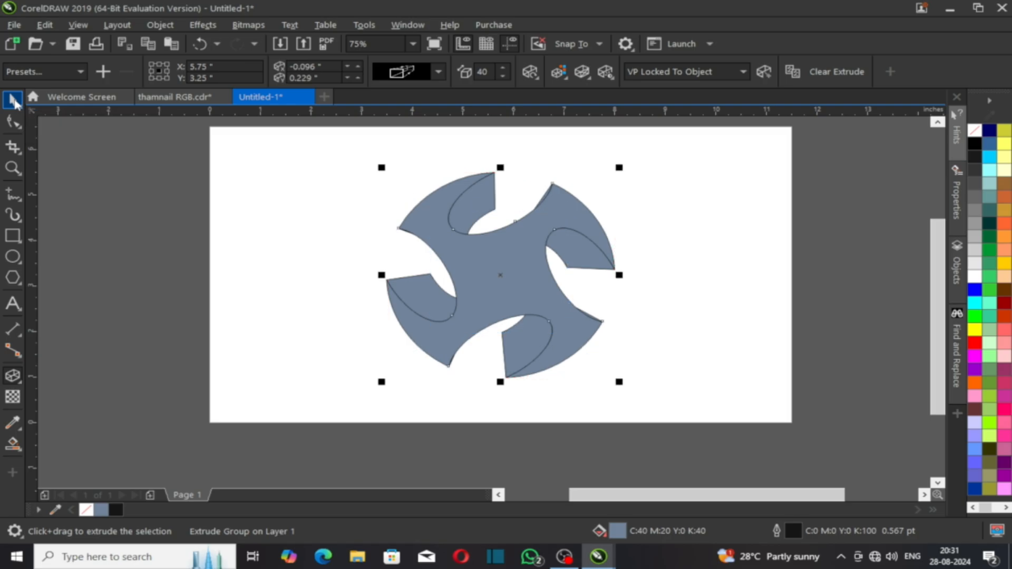
# Step: Select the extruded pinwheel shape, checking its right-click options without choosing any
pyautogui.click(271, 220)
pyautogui.click(454, 249)
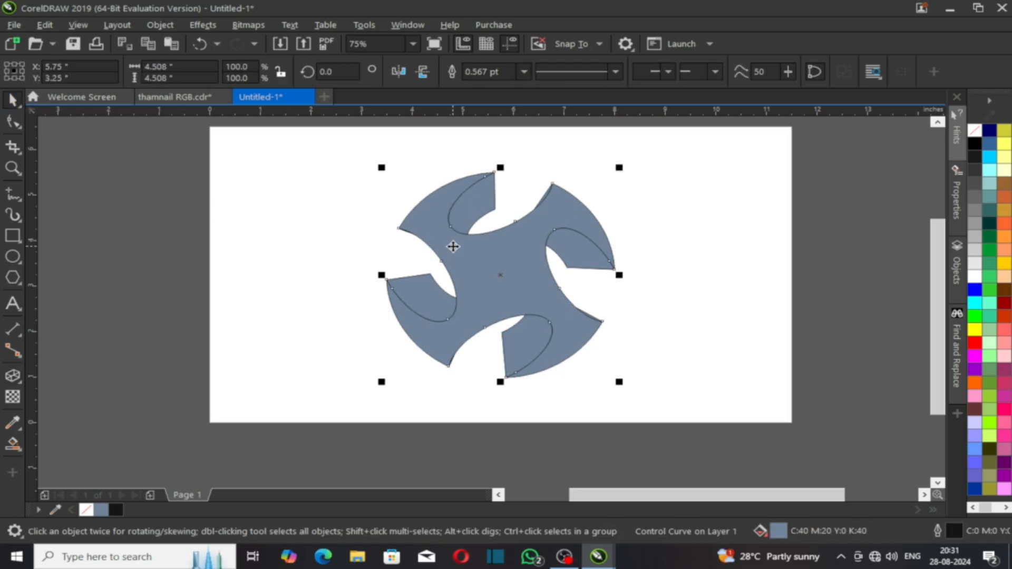
pyautogui.rightClick(454, 248)
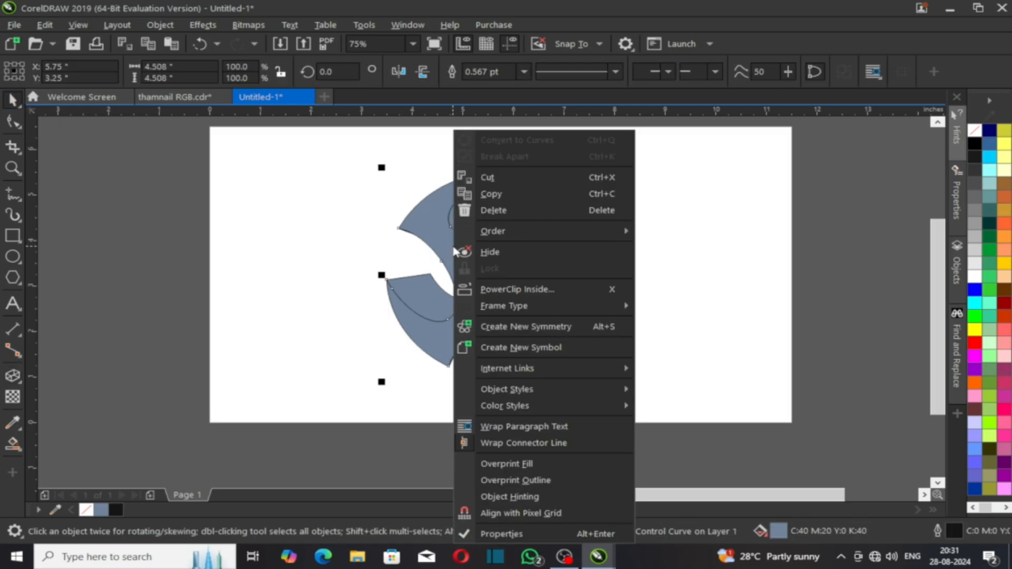
pyautogui.click(431, 218)
pyautogui.click(502, 261)
pyautogui.click(436, 260)
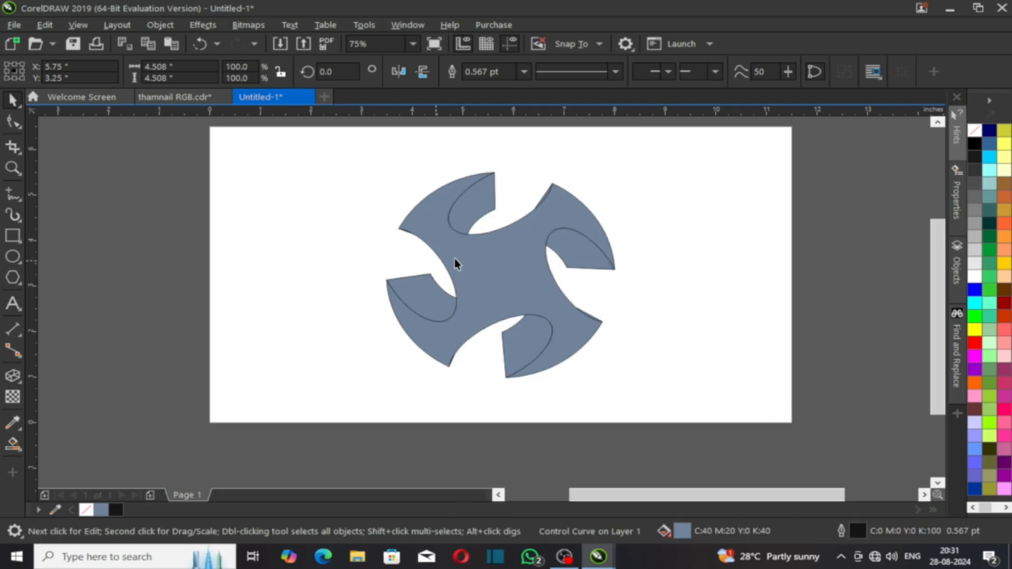
pyautogui.click(456, 264)
pyautogui.rightClick(498, 256)
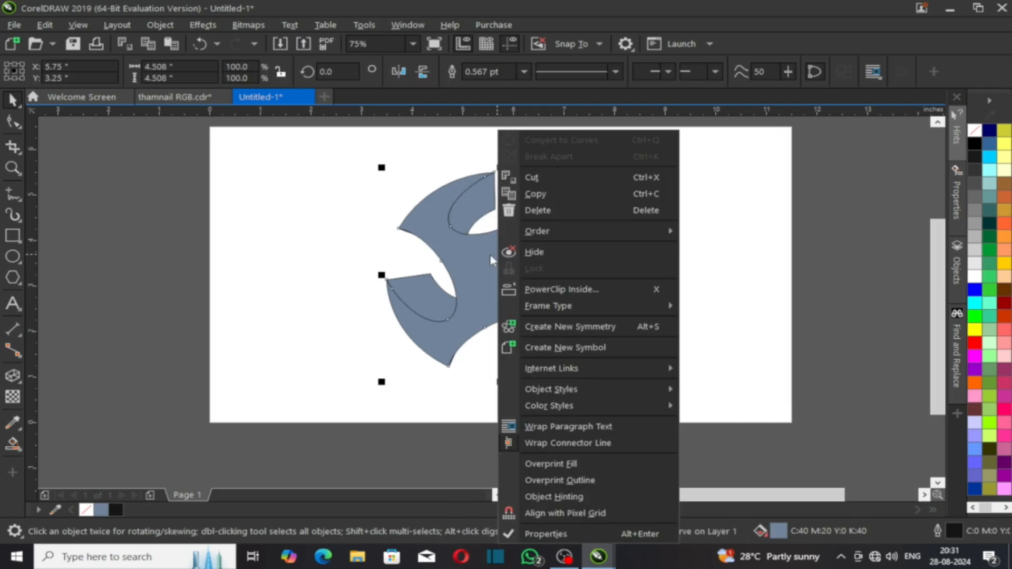
pyautogui.click(484, 258)
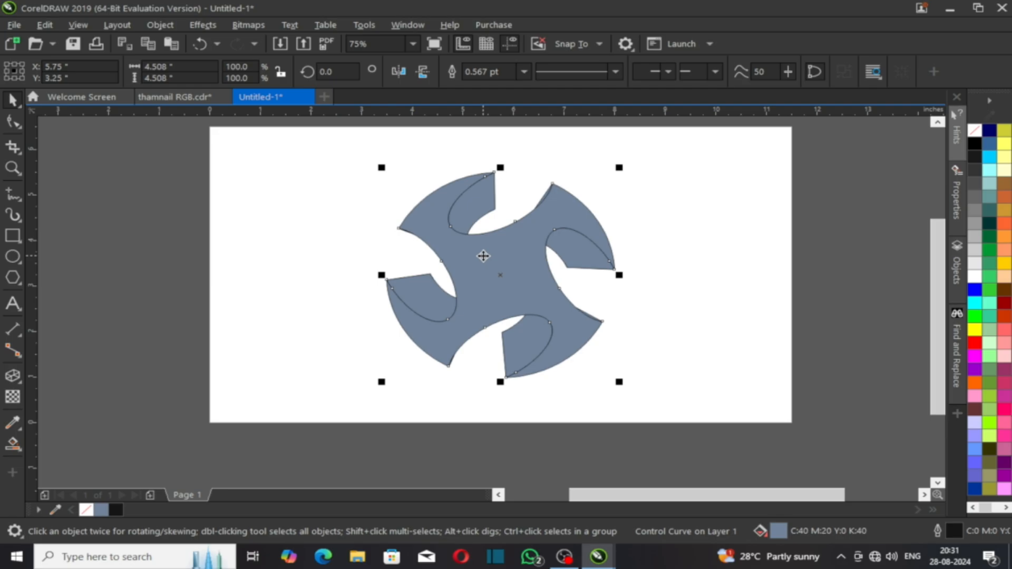
pyautogui.click(339, 260)
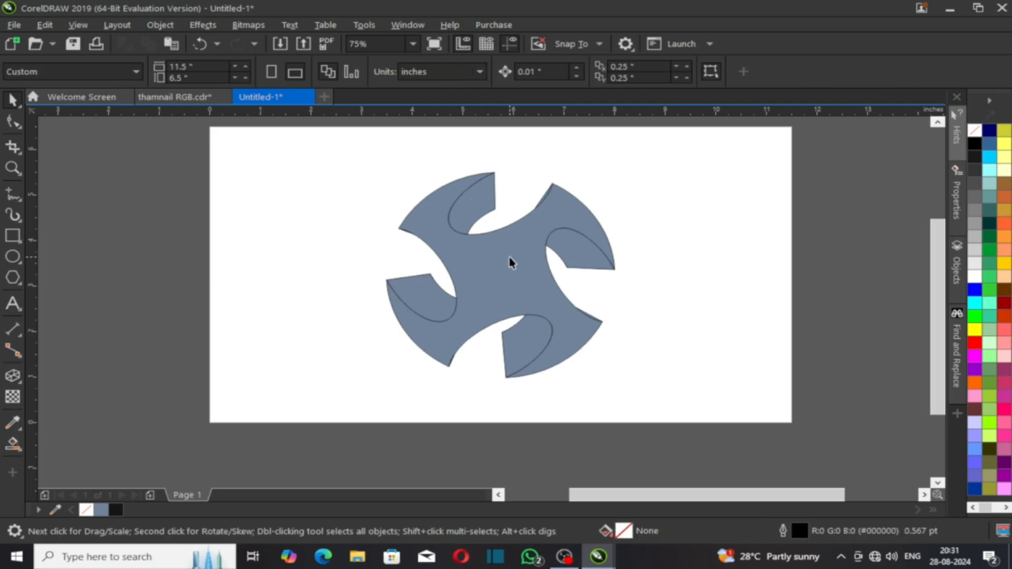
pyautogui.click(510, 257)
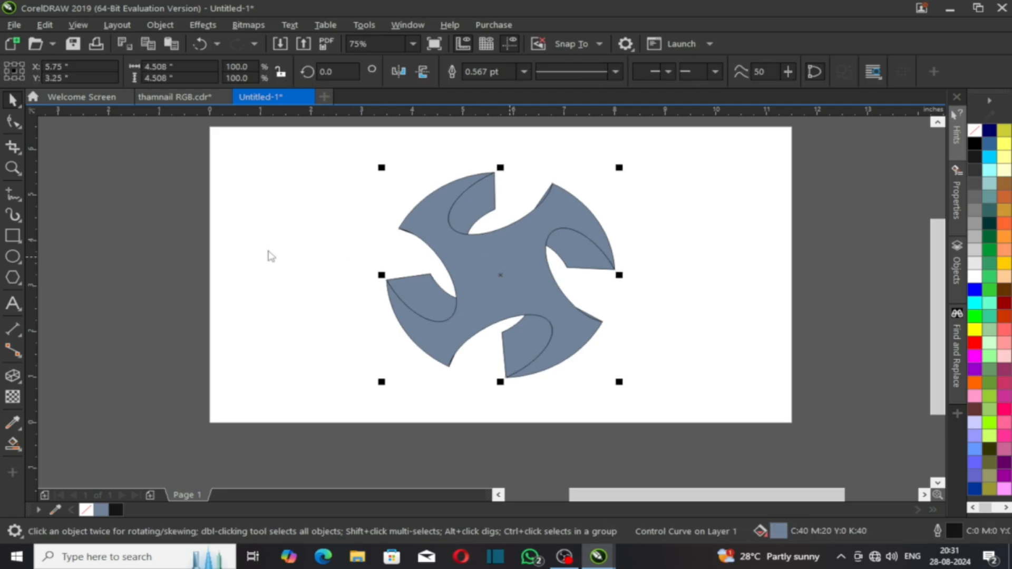
# Step: Break the extrusion group apart with Ctrl+K and ungroup all nine pieces
pyautogui.hotkey('ctrl', 'i')
pyautogui.click(379, 280)
pyautogui.click(360, 305)
pyautogui.moveTo(413, 288); pyautogui.dragTo(409, 286)
pyautogui.hotkey('ctrl', 'z')
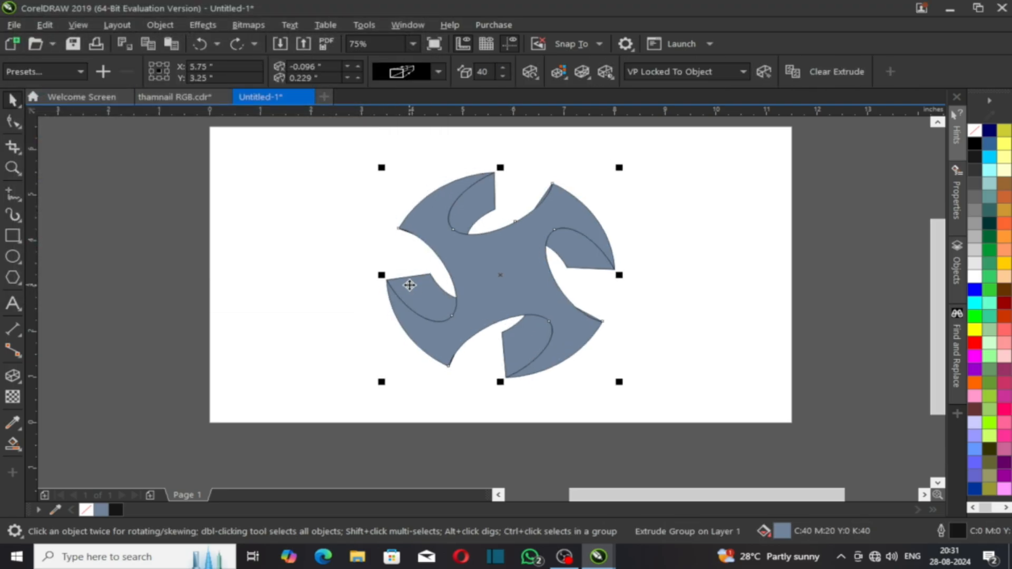
pyautogui.hotkey('ctrl', 'k')
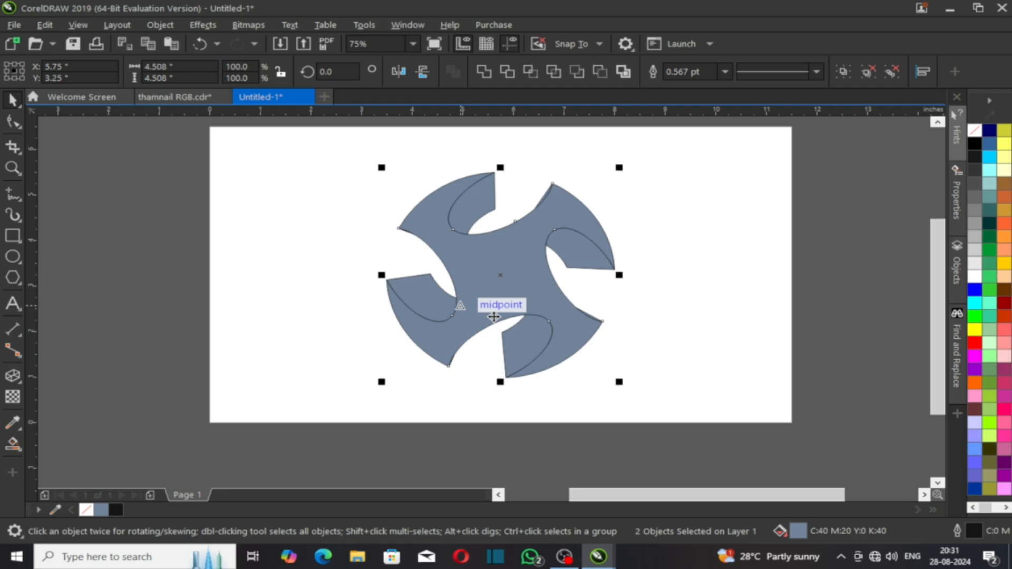
pyautogui.click(894, 74)
pyautogui.click(783, 266)
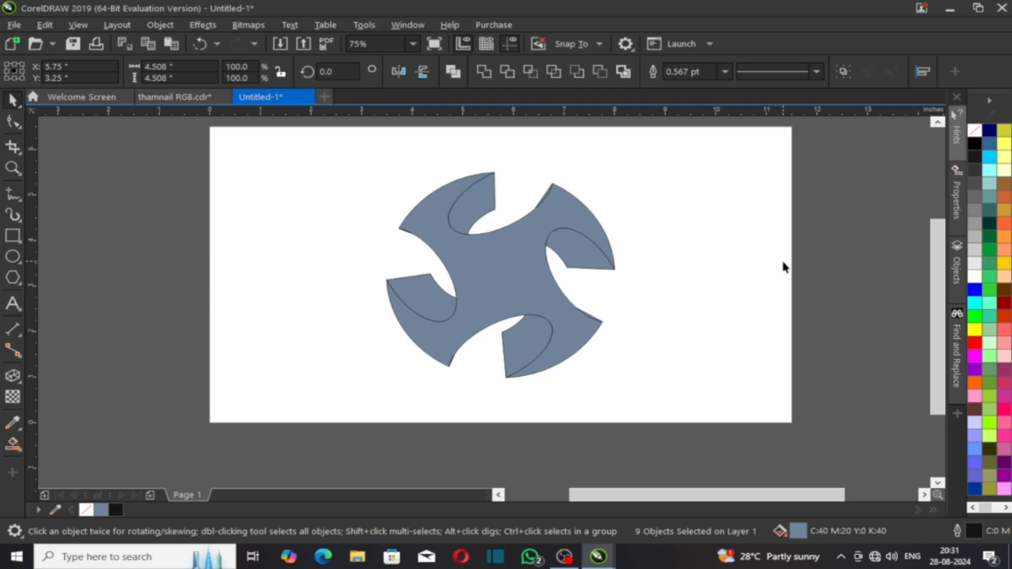
pyautogui.click(494, 267)
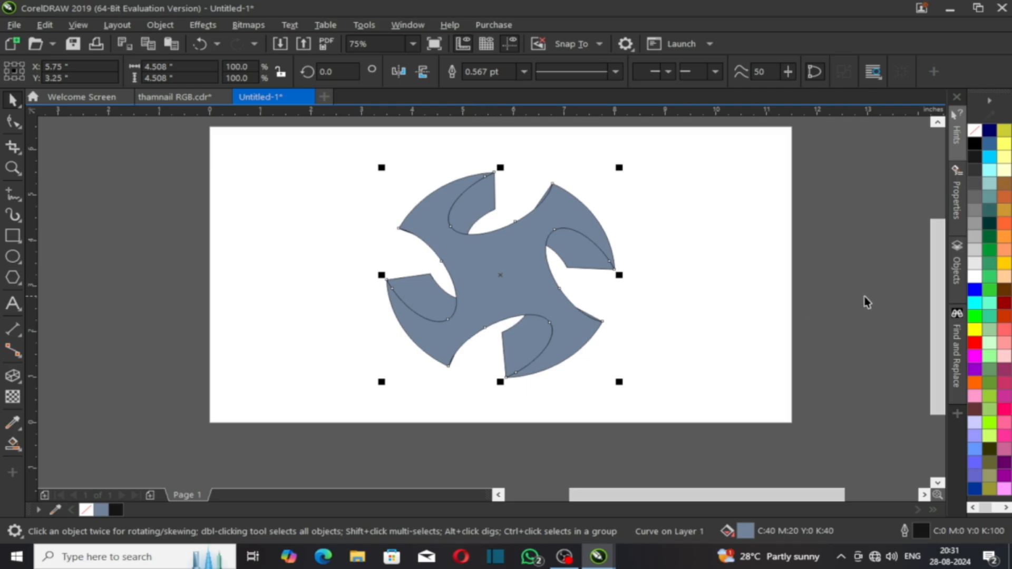
# Step: Fill the front face and lower-left side flap red, then pick the Interactive Fill tool
pyautogui.click(976, 344)
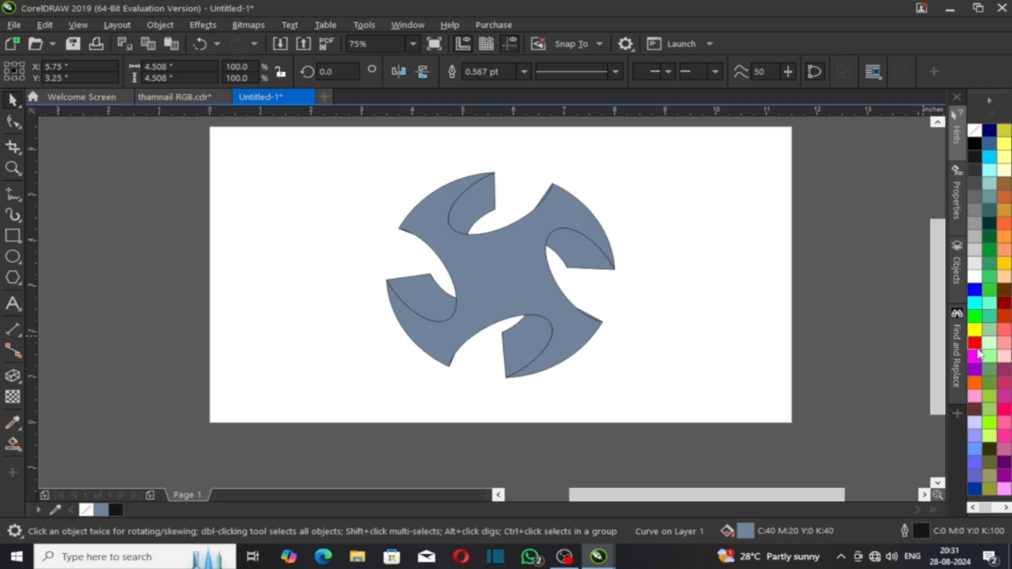
pyautogui.click(761, 328)
pyautogui.click(415, 301)
pyautogui.scroll(2, 417, 300)
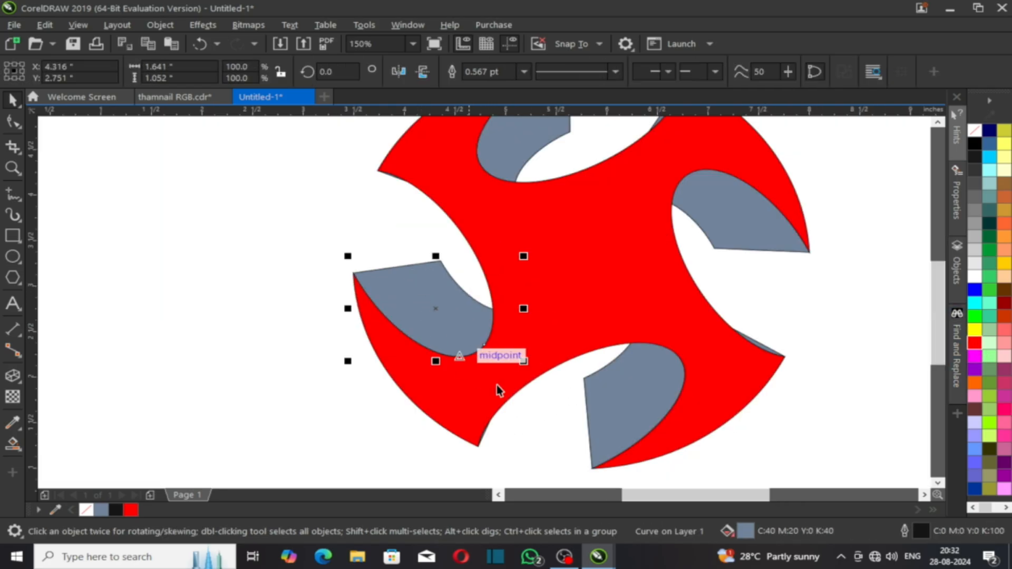
pyautogui.click(976, 343)
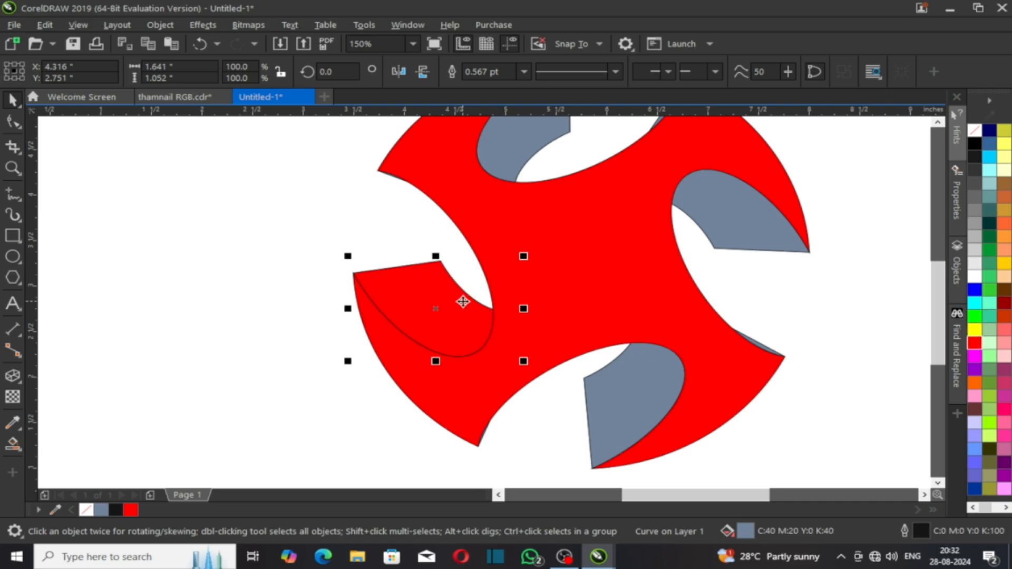
pyautogui.click(11, 448)
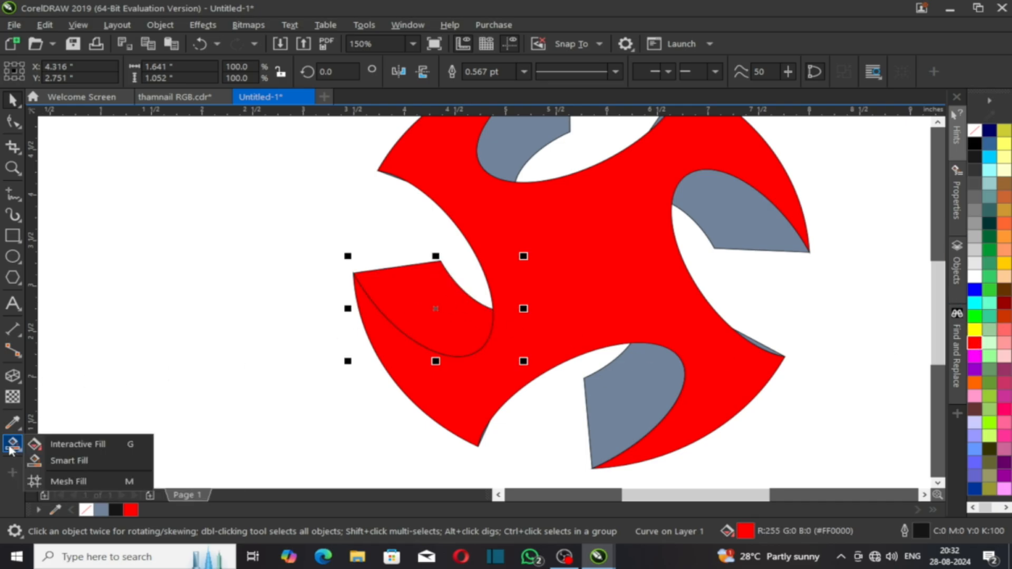
pyautogui.click(80, 446)
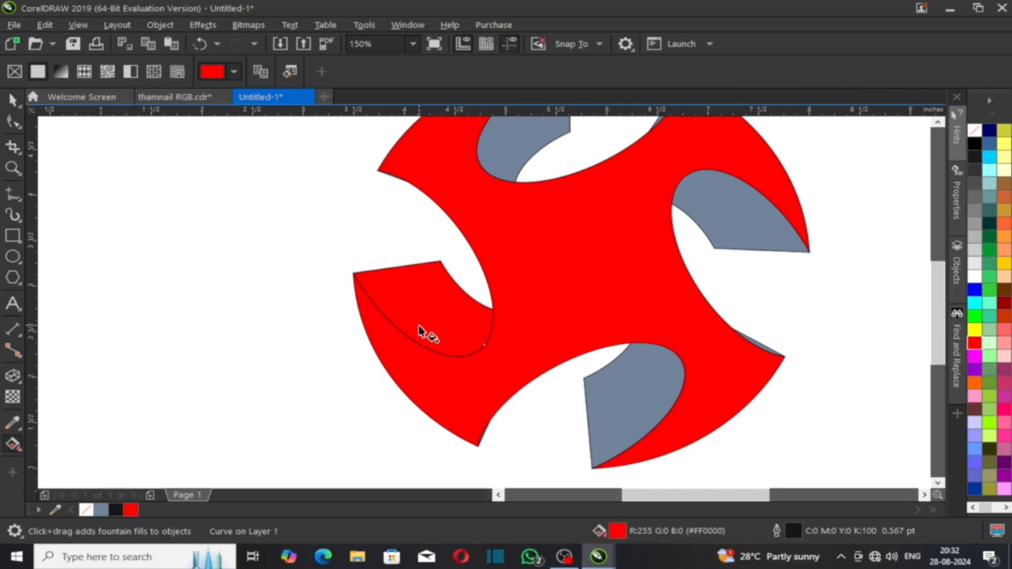
# Step: Lay a gradient across the lower-left flap and make its end colour black
pyautogui.moveTo(419, 325); pyautogui.dragTo(460, 302)
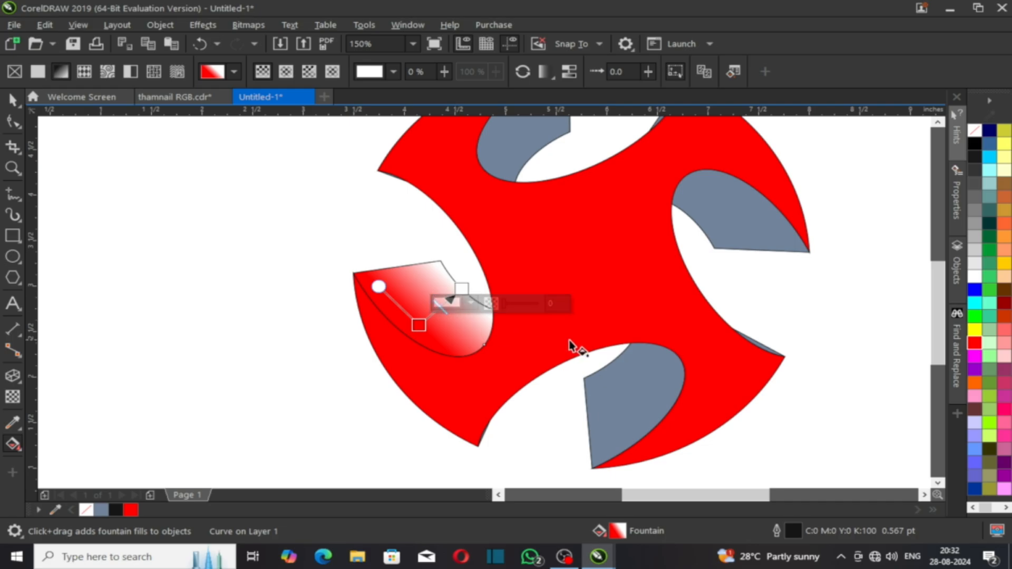
pyautogui.click(471, 302)
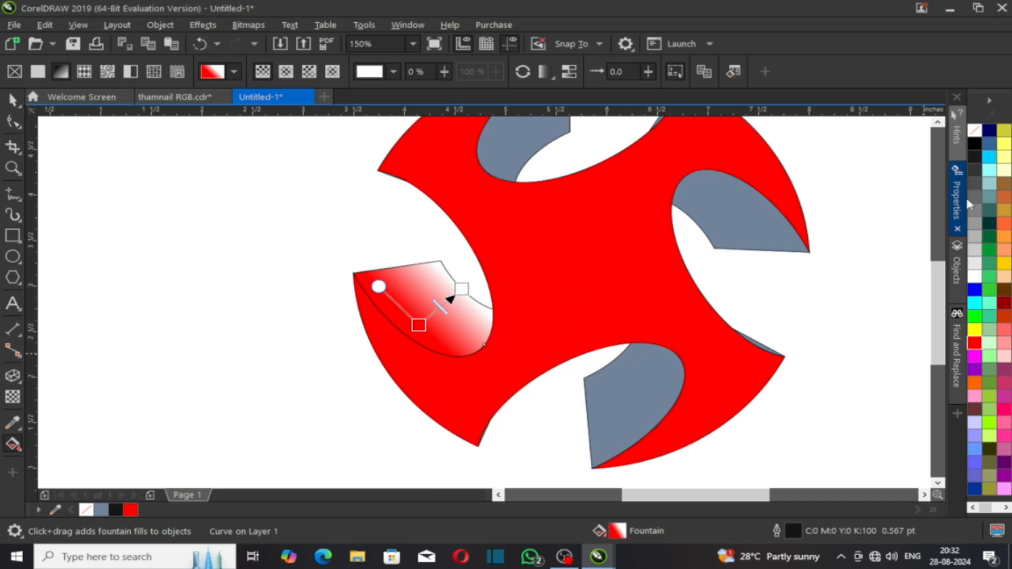
pyautogui.click(990, 130)
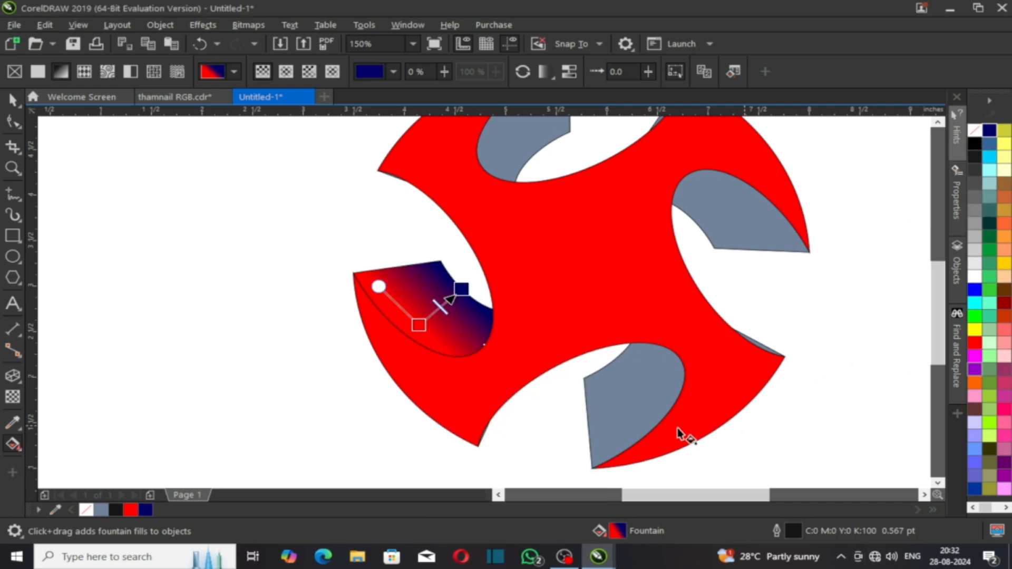
pyautogui.click(976, 142)
pyautogui.click(303, 348)
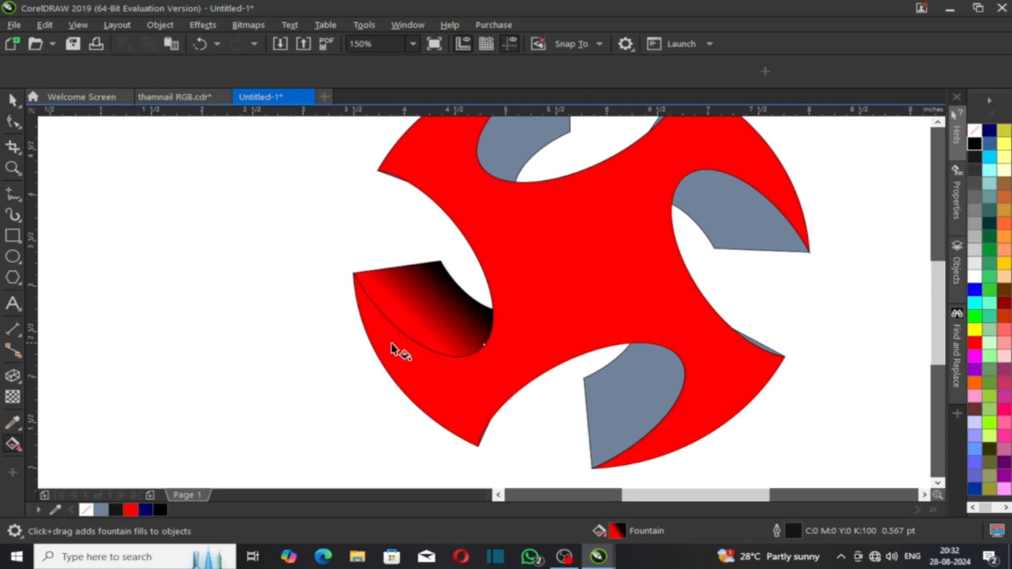
pyautogui.press('space')
pyautogui.click(425, 292)
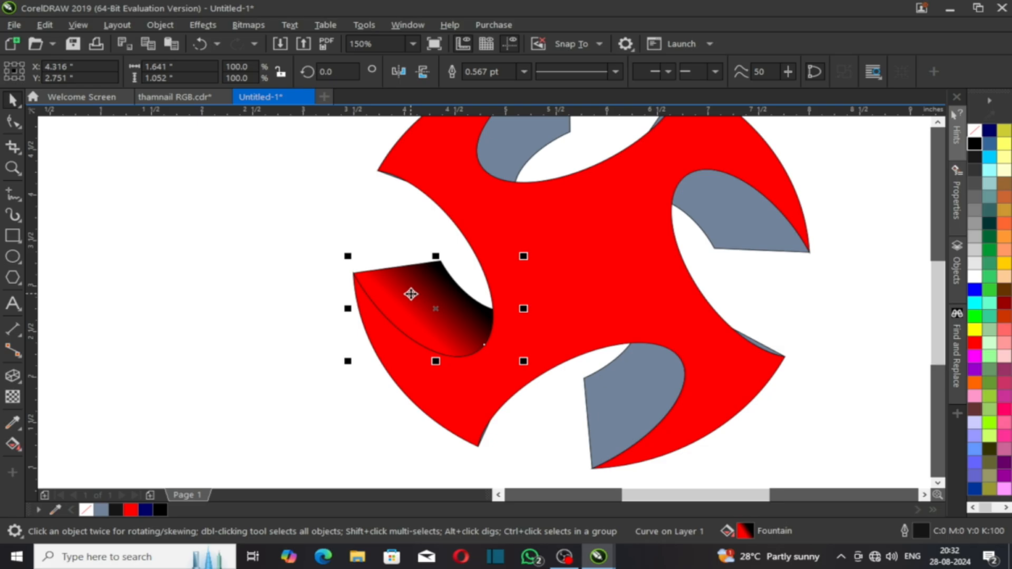
# Step: Re-angle and spread the lower flap's gradient so its black end points downward
pyautogui.moveTo(422, 295); pyautogui.dragTo(616, 400)
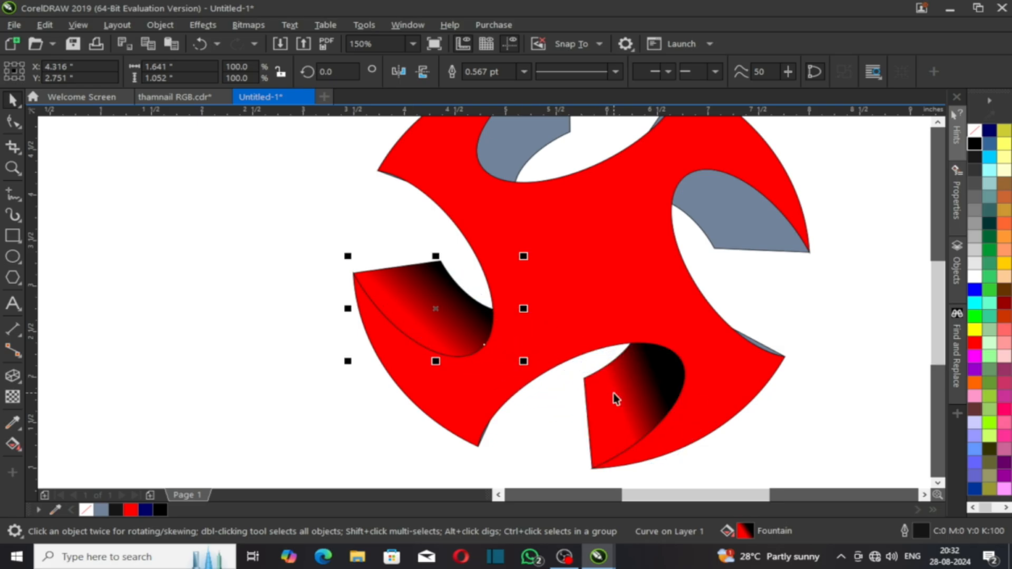
pyautogui.click(622, 399)
pyautogui.press('g')
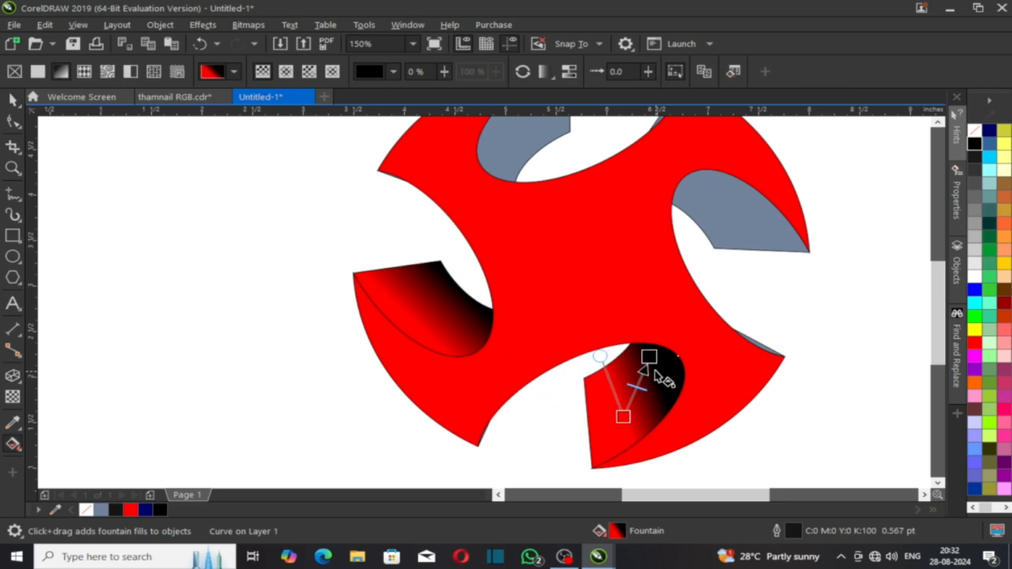
pyautogui.moveTo(649, 356); pyautogui.dragTo(603, 349)
pyautogui.moveTo(562, 382); pyautogui.dragTo(570, 445)
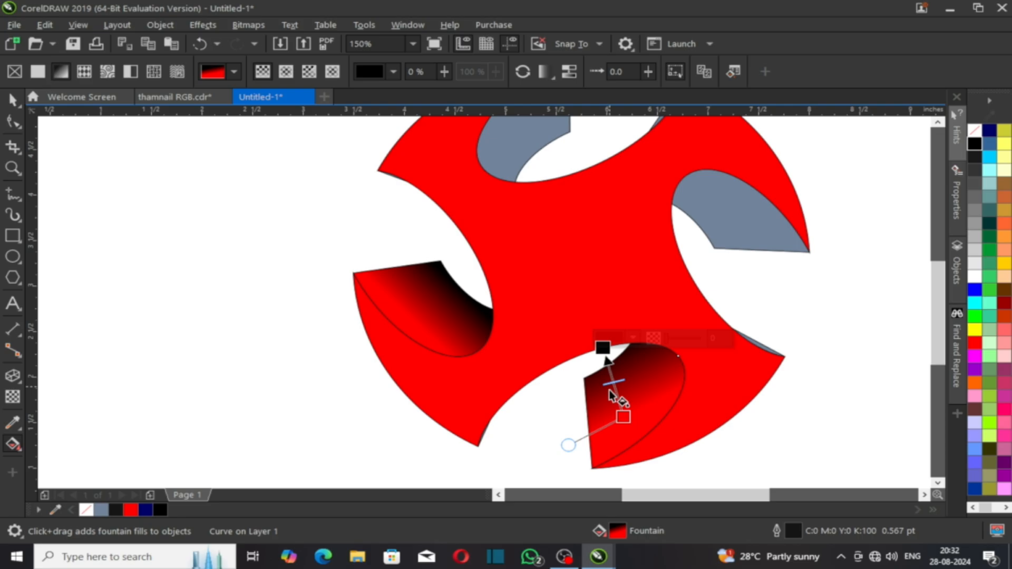
pyautogui.click(602, 350)
pyautogui.moveTo(603, 350); pyautogui.dragTo(603, 363)
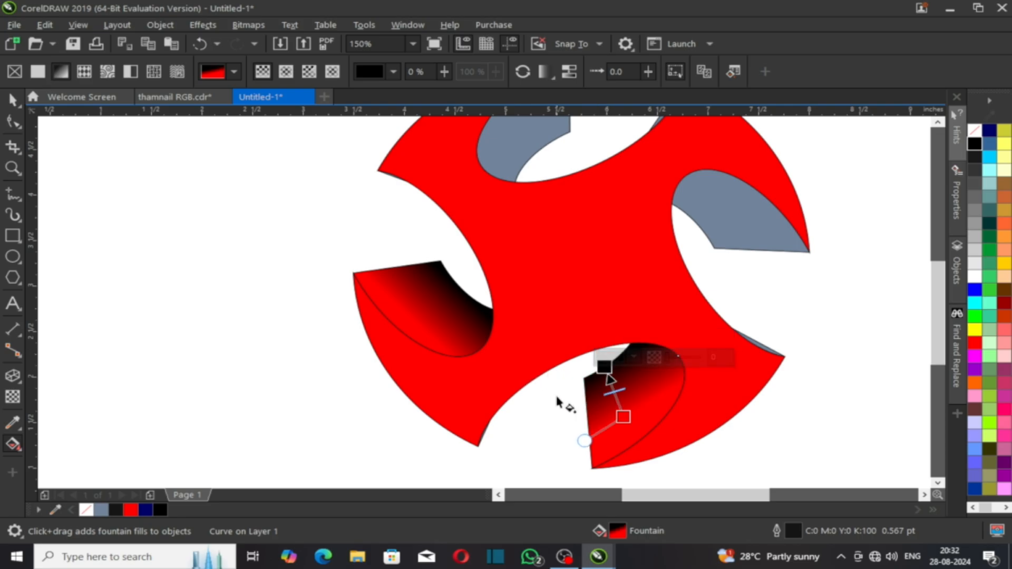
pyautogui.click(558, 431)
# Step: Copy the black-to-red gradient onto the top-right flap and redirect its angle
pyautogui.click(638, 395)
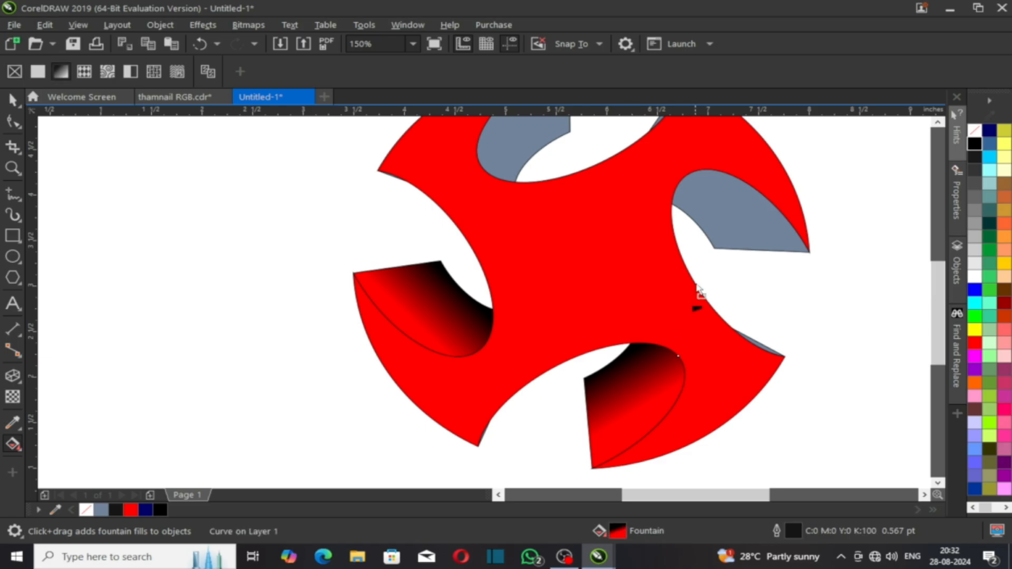
pyautogui.click(740, 211)
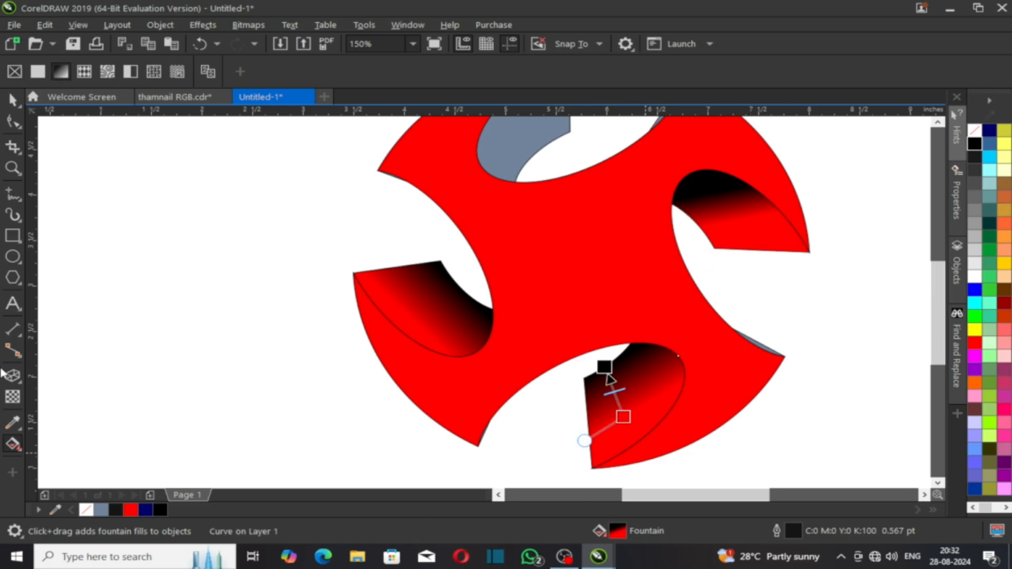
pyautogui.click(754, 217)
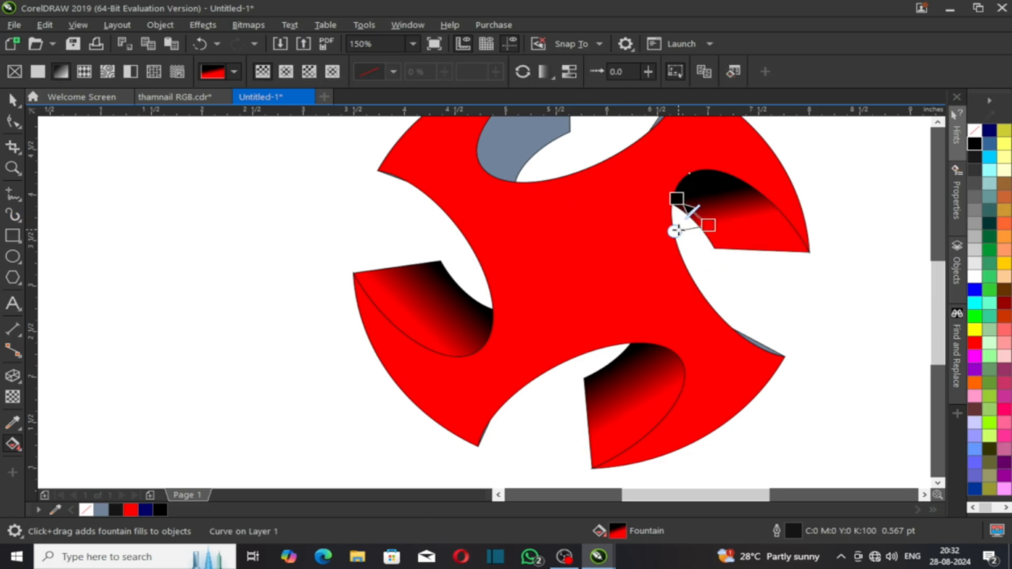
pyautogui.moveTo(675, 232); pyautogui.dragTo(750, 262)
pyautogui.hotkey('ctrl', 'z')
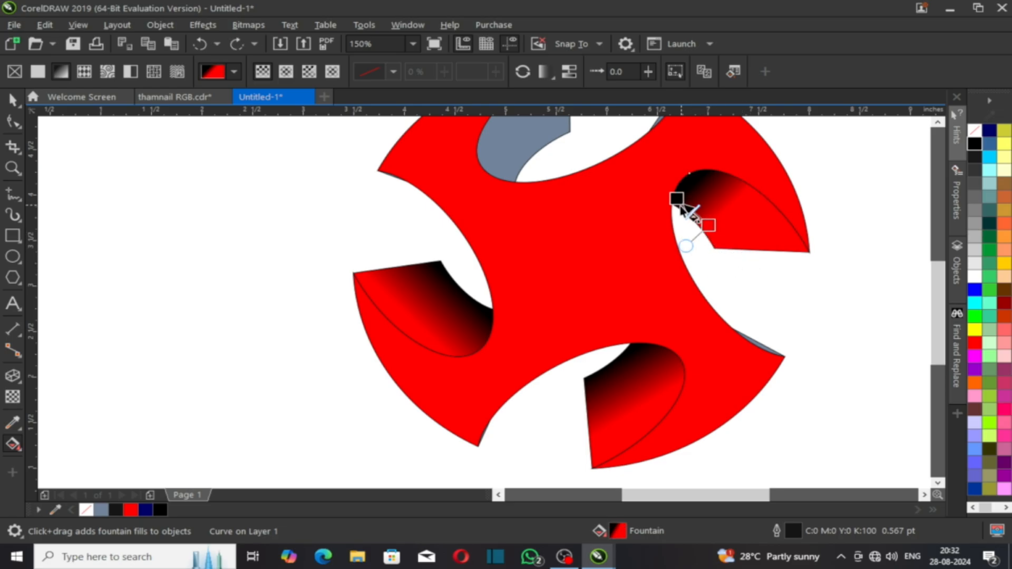
pyautogui.moveTo(678, 197); pyautogui.dragTo(750, 203)
pyautogui.moveTo(696, 241); pyautogui.dragTo(705, 232)
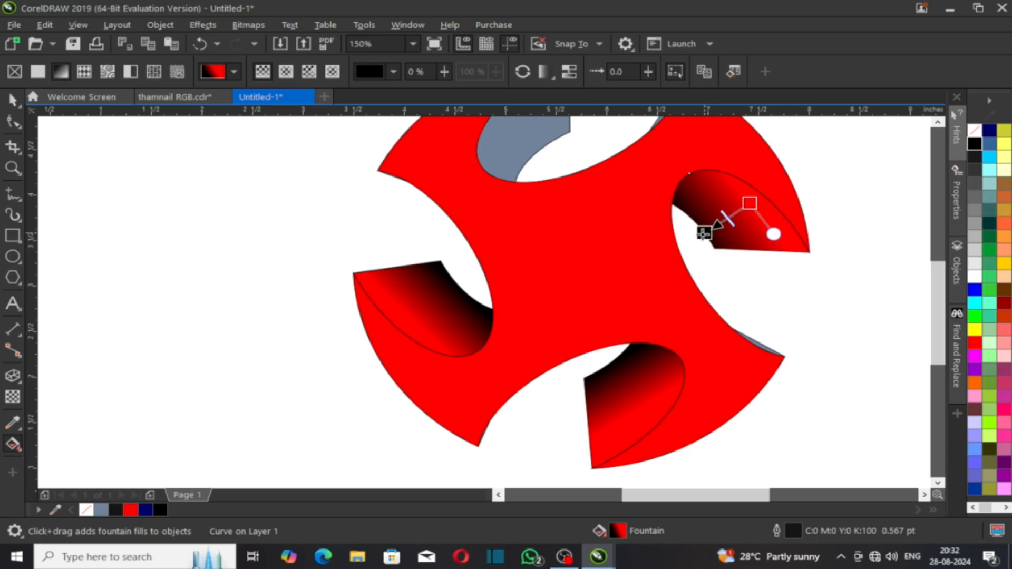
pyautogui.click(796, 298)
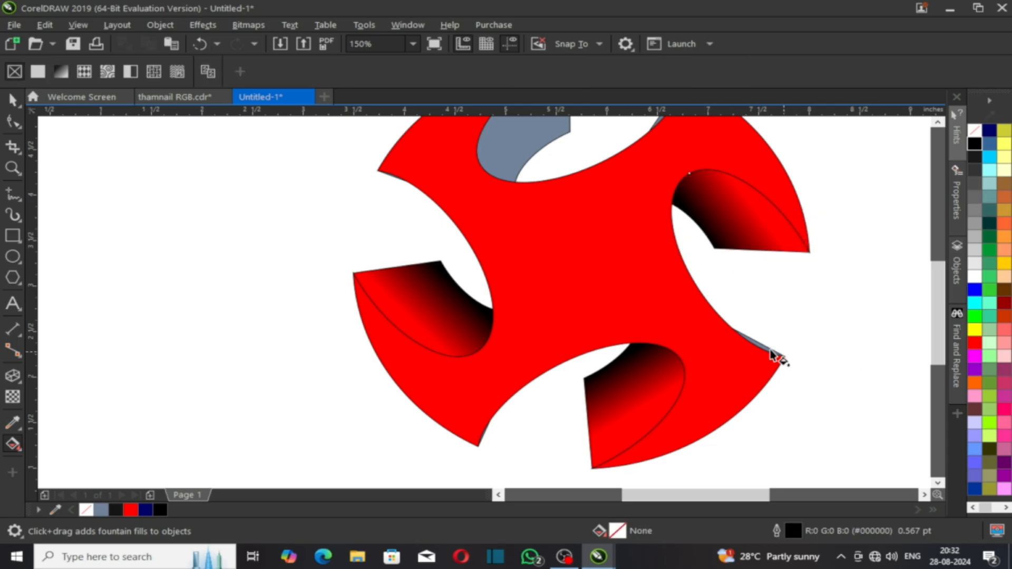
pyautogui.scroll(-1, 623, 325)
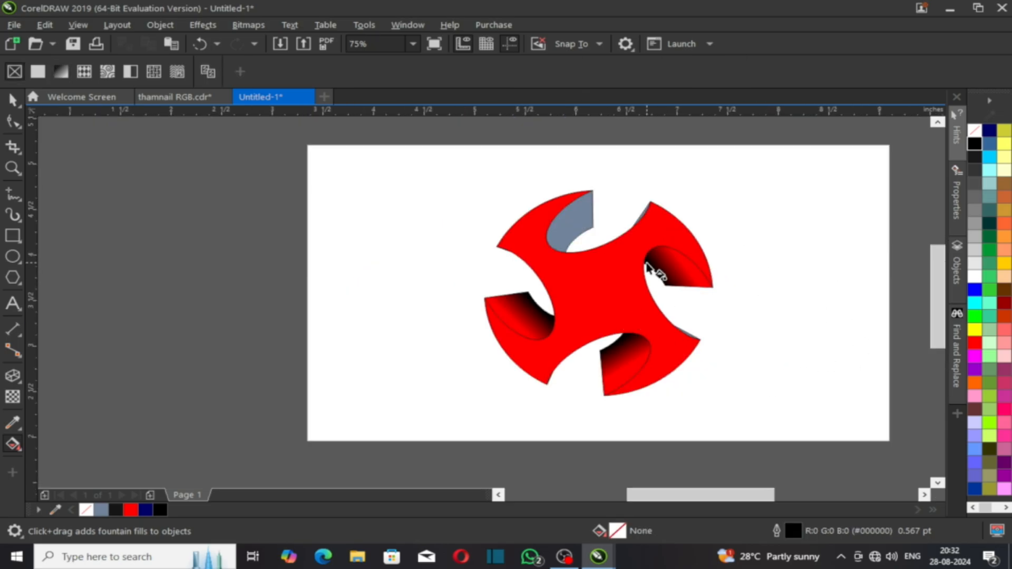
pyautogui.scroll(1, 647, 263)
pyautogui.click(698, 277)
# Step: Give the grey upper flap a black-to-red gradient with fine-tuned start and end points
pyautogui.click(500, 186)
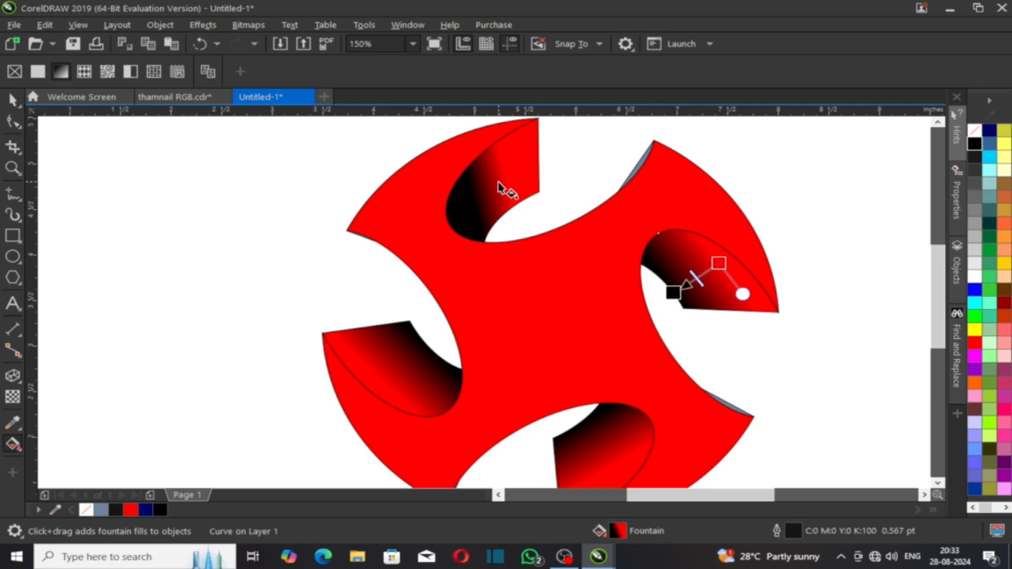
pyautogui.moveTo(515, 217); pyautogui.dragTo(554, 205)
pyautogui.moveTo(487, 232); pyautogui.dragTo(547, 218)
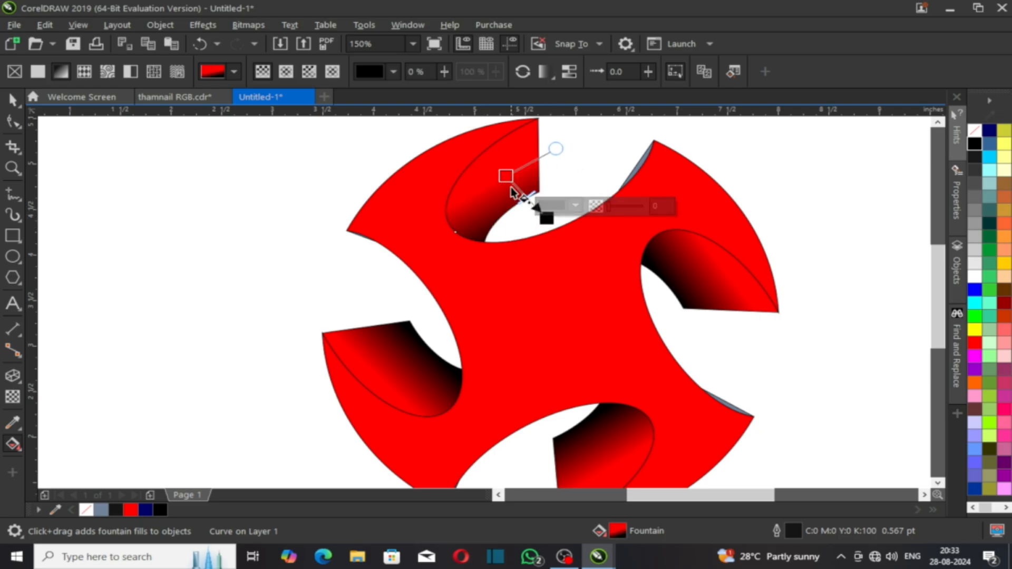
pyautogui.moveTo(505, 176)
pyautogui.mouseDown()
pyautogui.moveTo(482, 163)
pyautogui.moveTo(492, 162)
pyautogui.mouseUp()
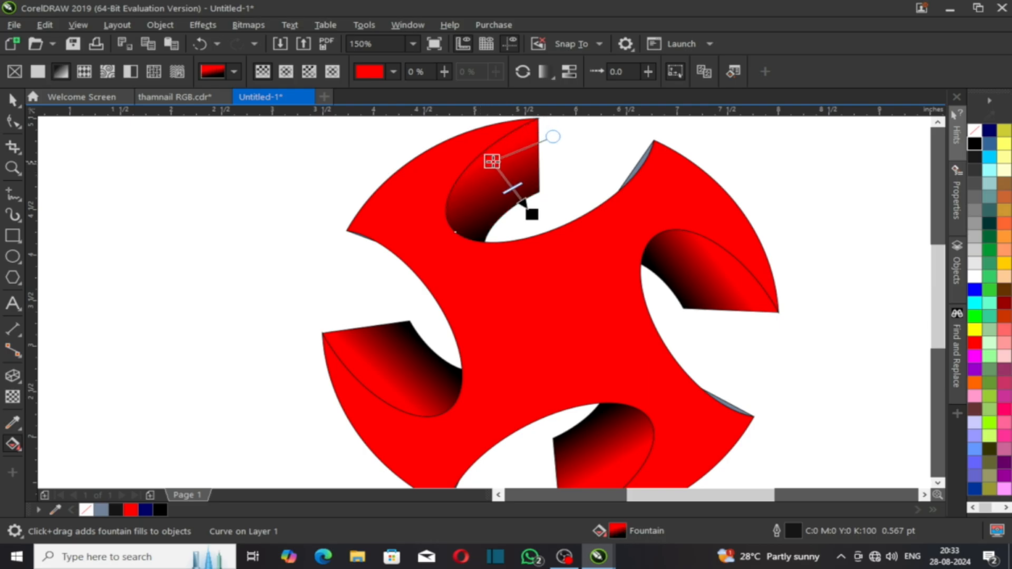
pyautogui.moveTo(532, 214); pyautogui.dragTo(519, 206)
pyautogui.moveTo(493, 161); pyautogui.dragTo(484, 152)
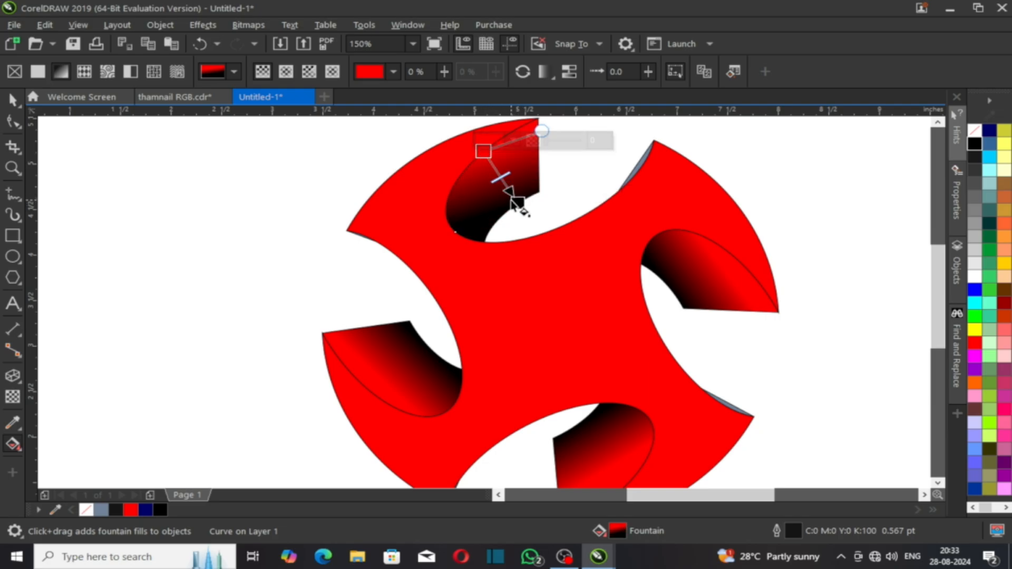
pyautogui.click(521, 203)
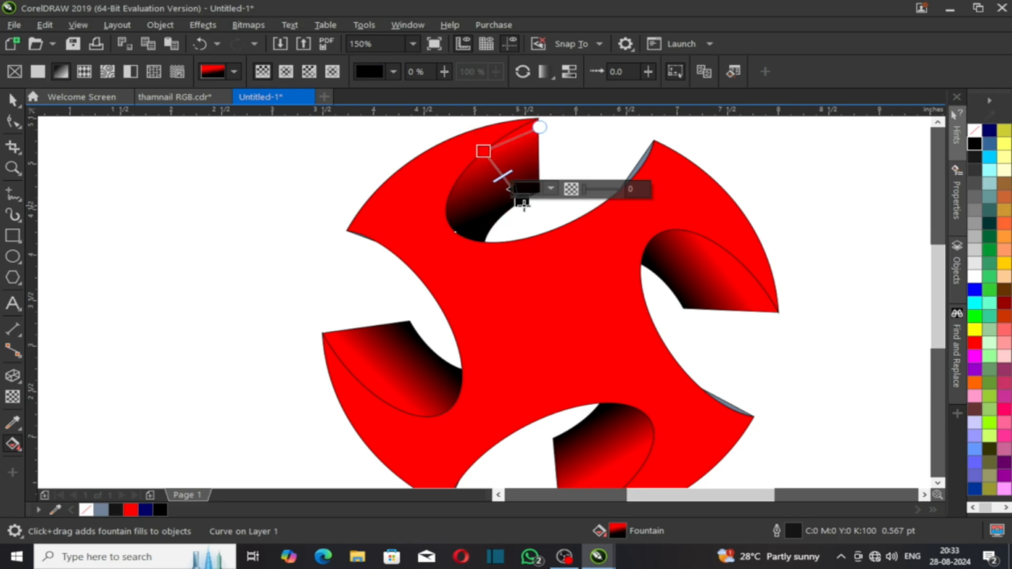
pyautogui.scroll(-2, 543, 243)
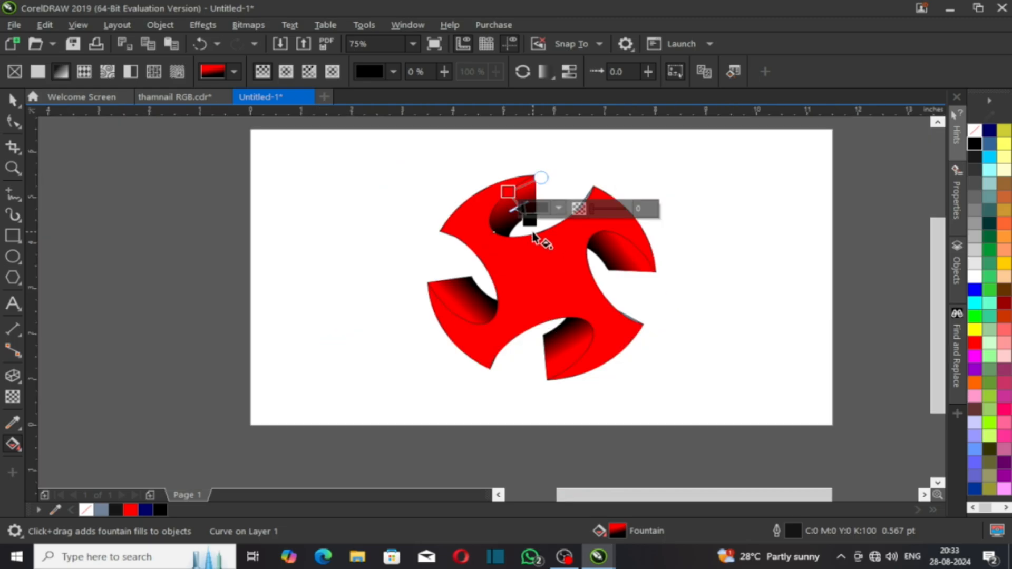
pyautogui.scroll(2, 628, 316)
pyautogui.click(634, 329)
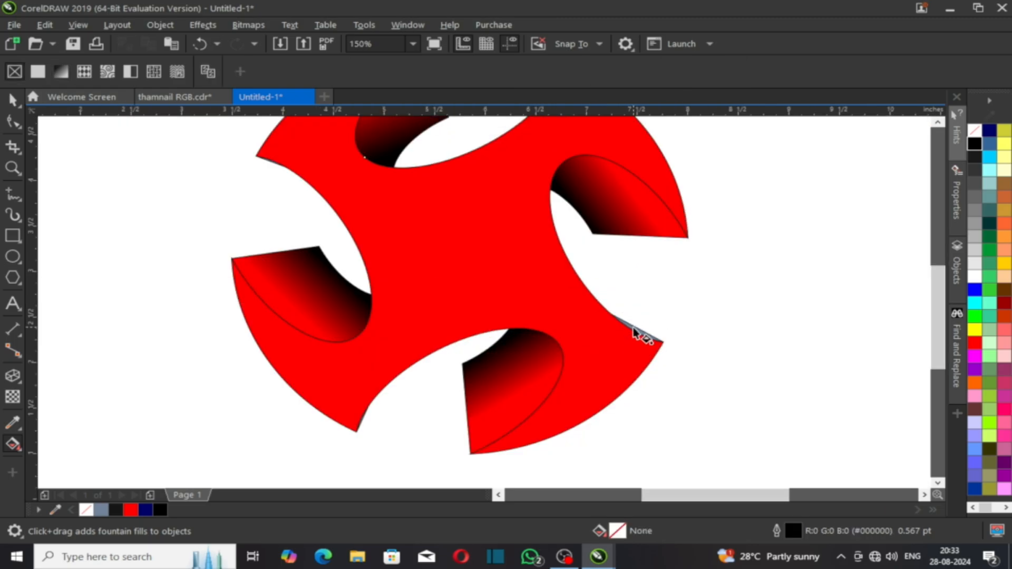
pyautogui.press('space')
# Step: Delete the grey slivers on the pinwheel's side edge and at the arm tip
pyautogui.click(655, 337)
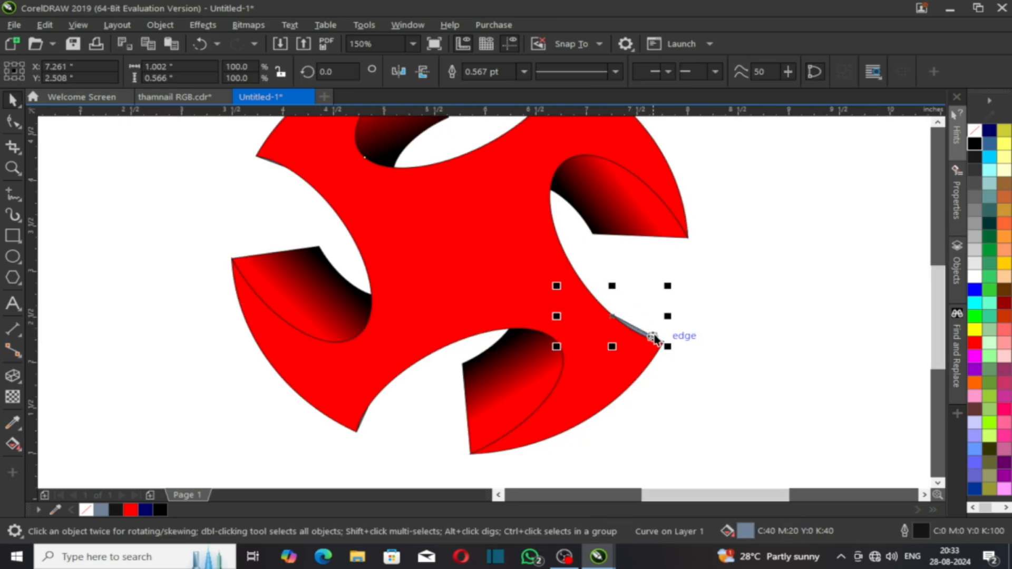
pyautogui.press('Delete')
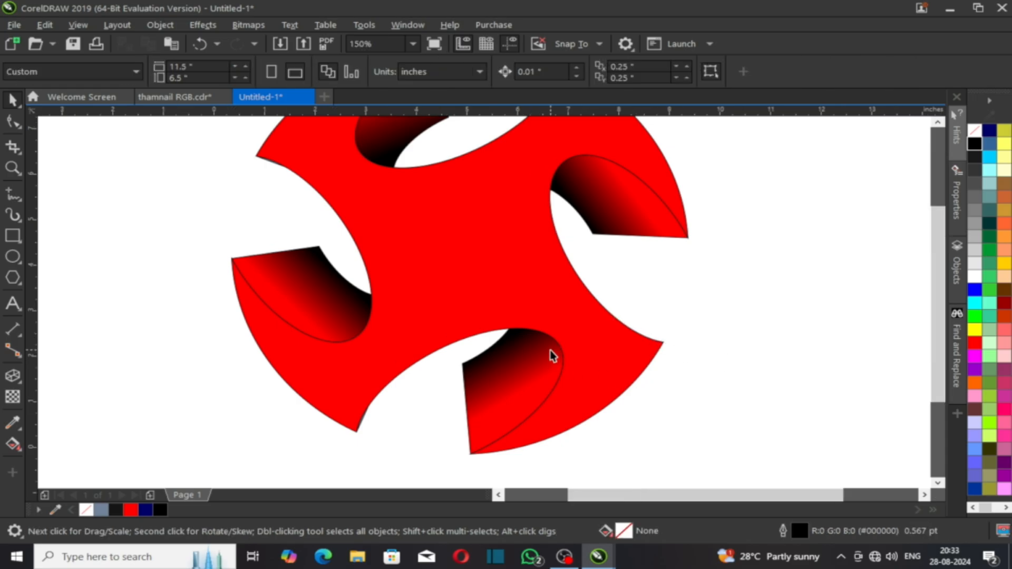
pyautogui.scroll(-2, 550, 351)
pyautogui.scroll(2, 562, 244)
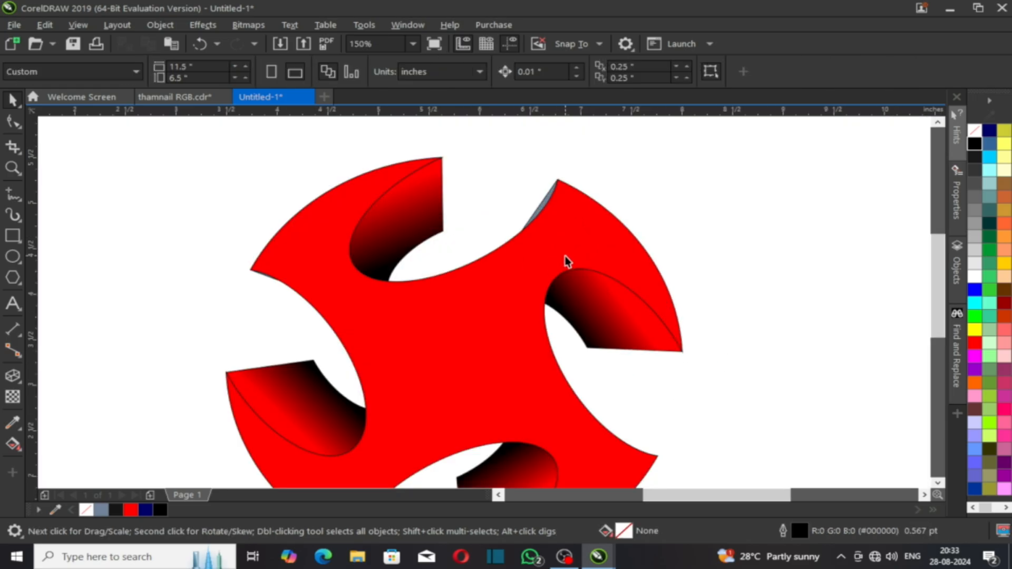
pyautogui.click(539, 209)
pyautogui.press('Delete')
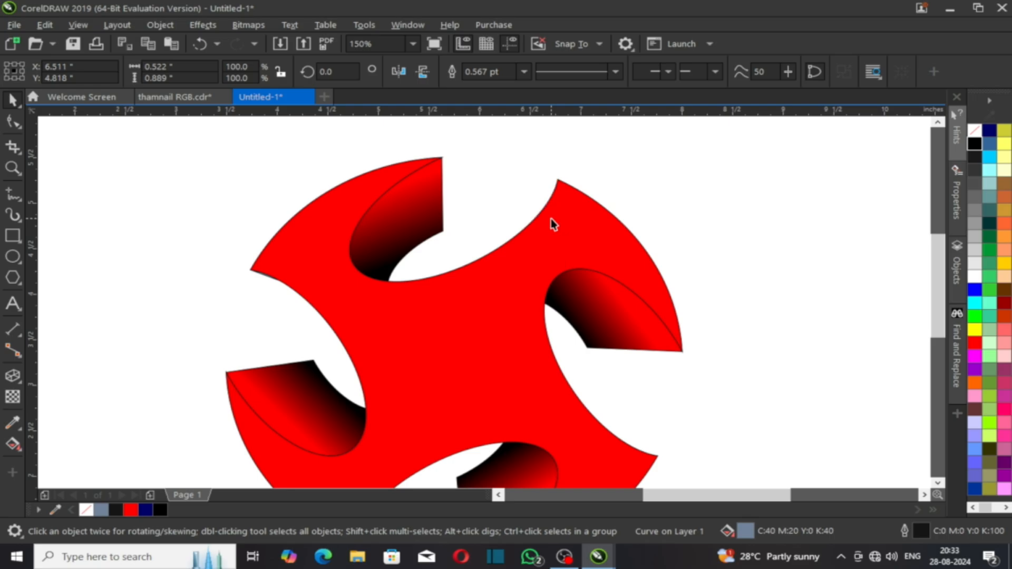
pyautogui.scroll(-2, 494, 242)
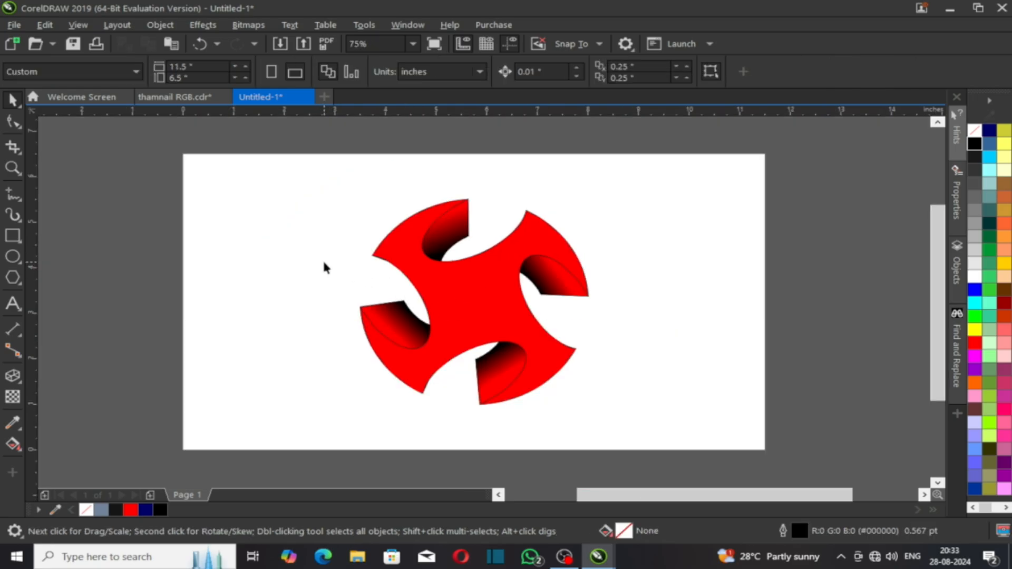
# Step: Draw a circle and centre it on the red pinwheel shape
pyautogui.click(407, 271)
pyautogui.click(11, 258)
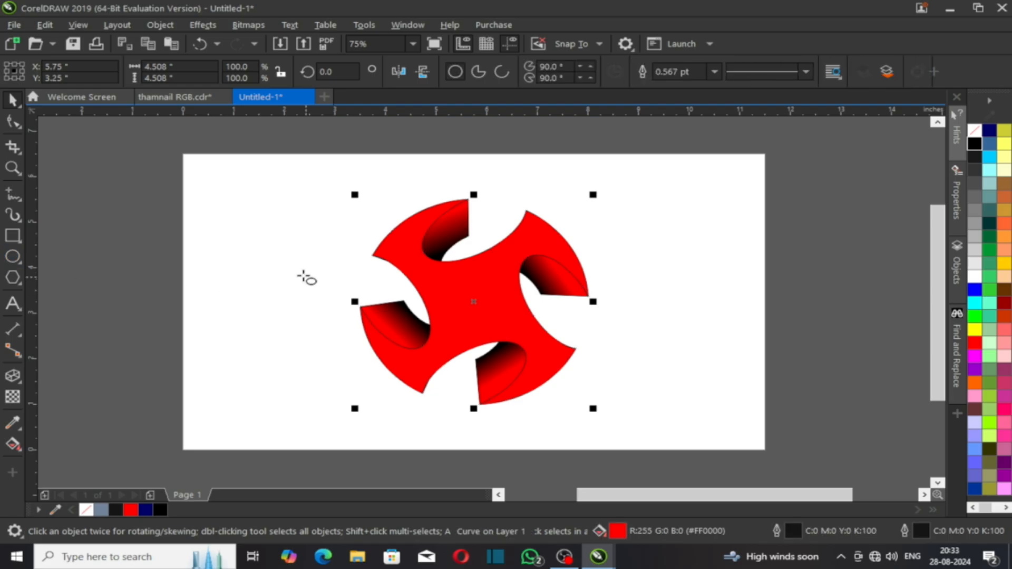
pyautogui.moveTo(285, 232); pyautogui.dragTo(417, 350)
pyautogui.press('space')
pyautogui.keyDown('shift'); pyautogui.click(471, 315); pyautogui.keyUp('shift')
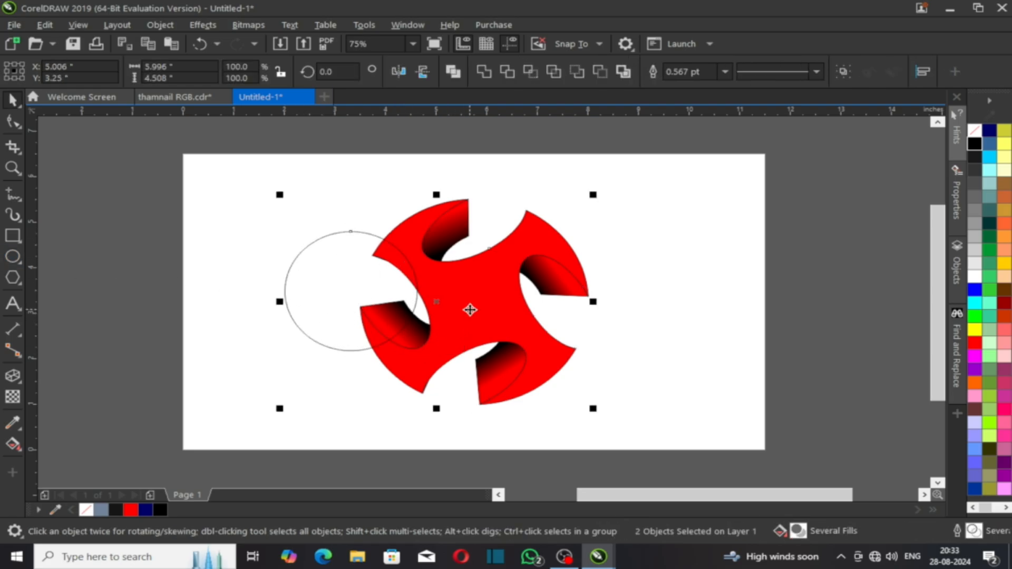
pyautogui.press('c')
pyautogui.press('e')
pyautogui.click(636, 329)
# Step: Fill the circle navy and enlarge it to about 2.917 inches (111.5%)
pyautogui.click(533, 299)
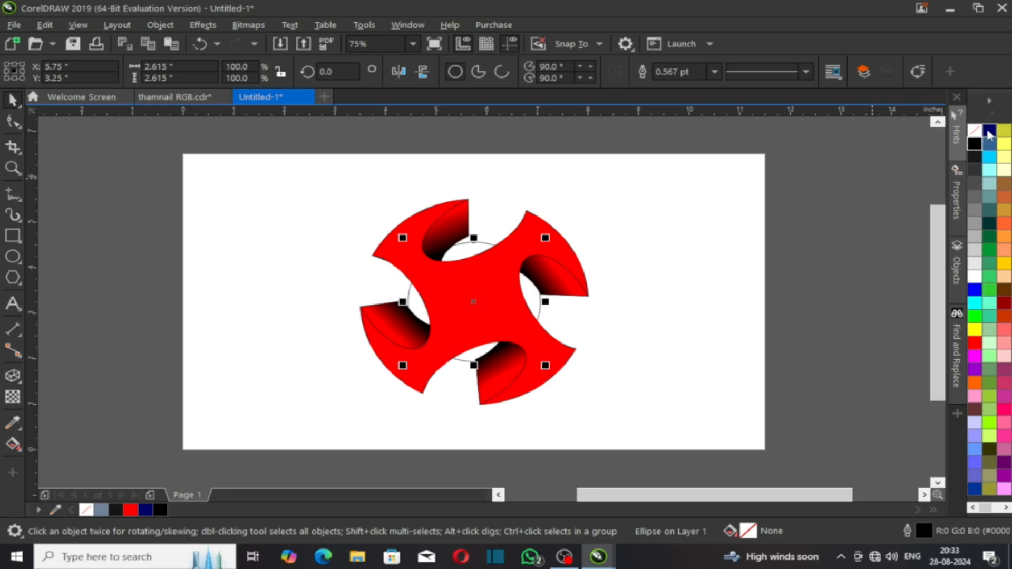
pyautogui.click(990, 135)
pyautogui.scroll(2, 448, 278)
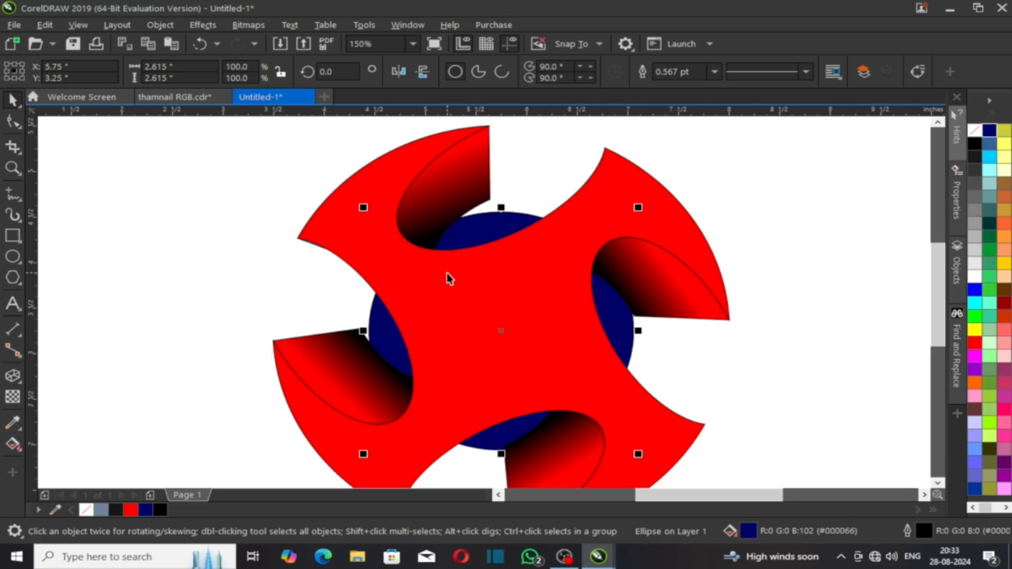
pyautogui.moveTo(639, 207); pyautogui.dragTo(655, 193)
pyautogui.scroll(-2, 628, 278)
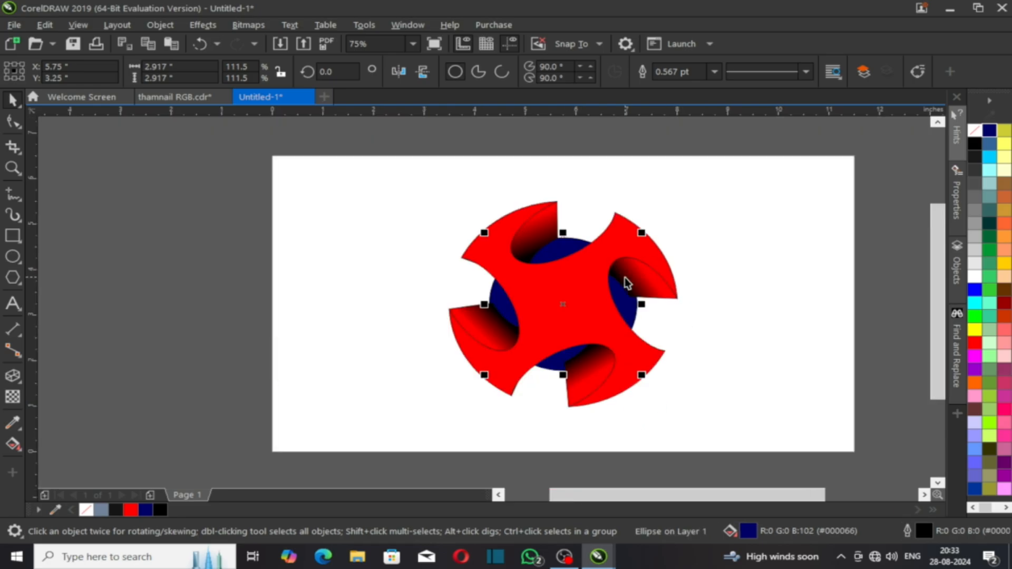
pyautogui.scroll(2, 614, 294)
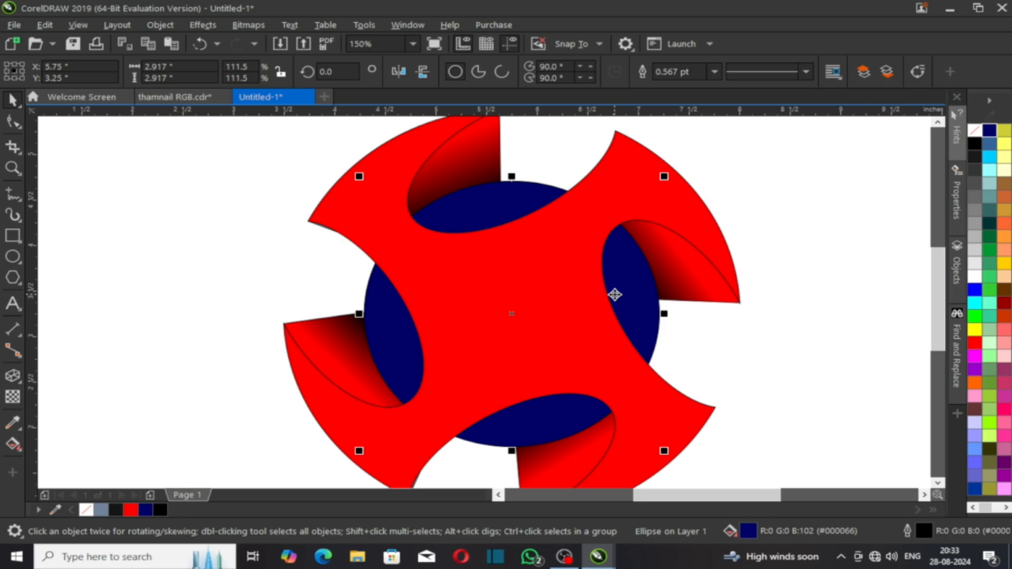
pyautogui.scroll(-2, 561, 248)
pyautogui.click(674, 287)
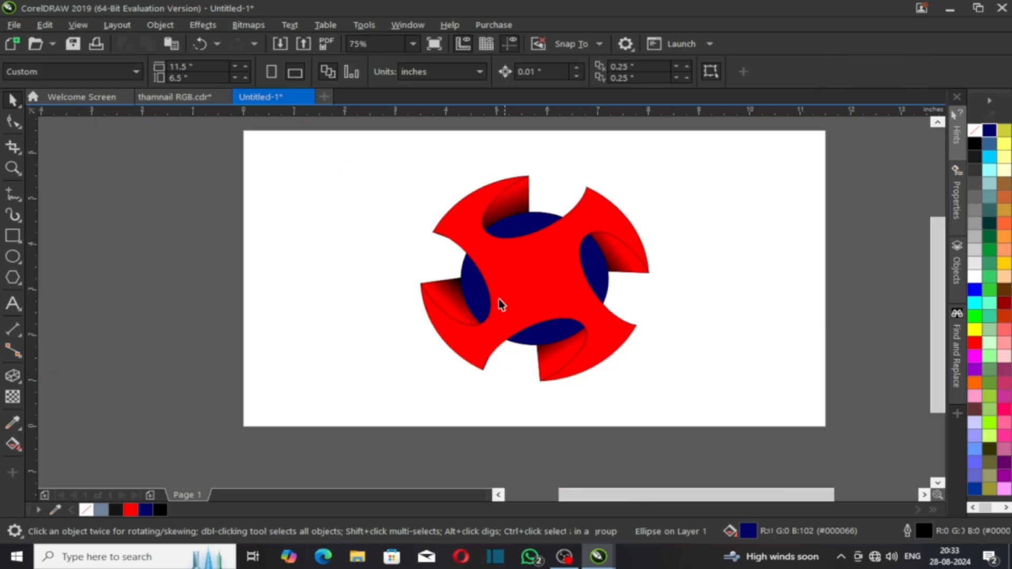
pyautogui.scroll(2, 502, 303)
pyautogui.click(416, 315)
# Step: Pull the lower-left flap's black gradient end inward and move its red start down-left
pyautogui.press('g')
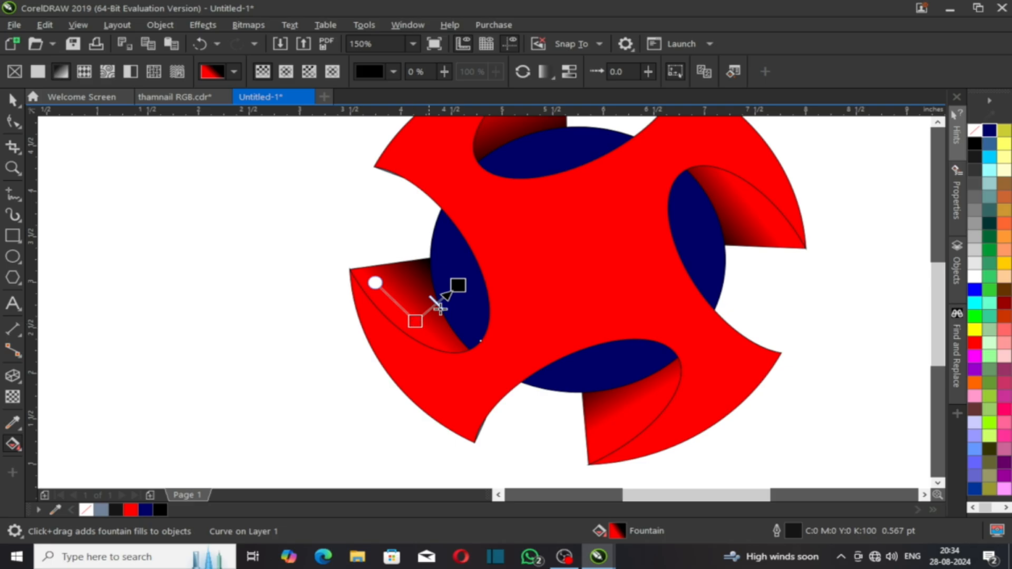
pyautogui.moveTo(454, 287); pyautogui.dragTo(443, 295)
pyautogui.click(448, 294)
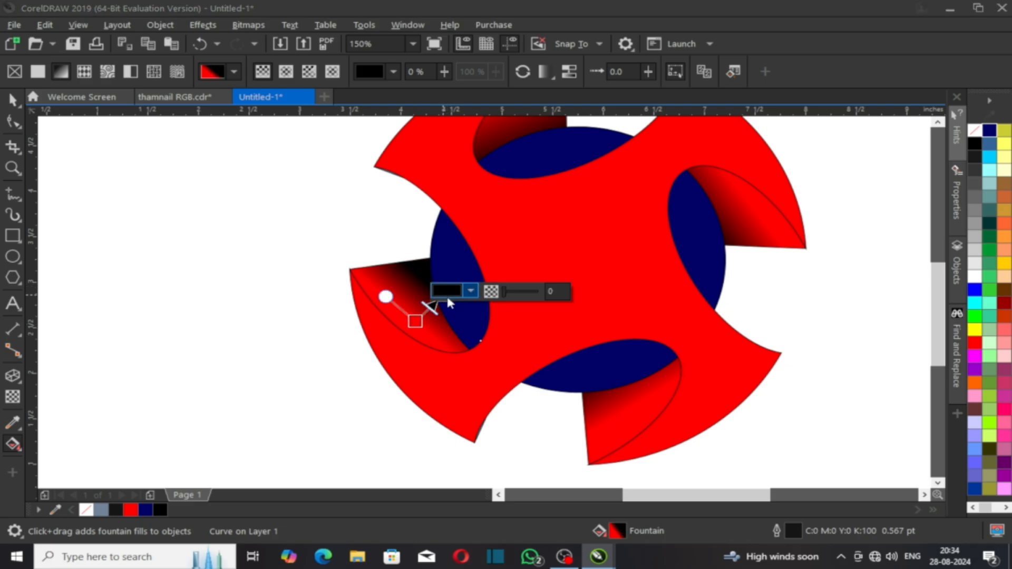
pyautogui.click(374, 318)
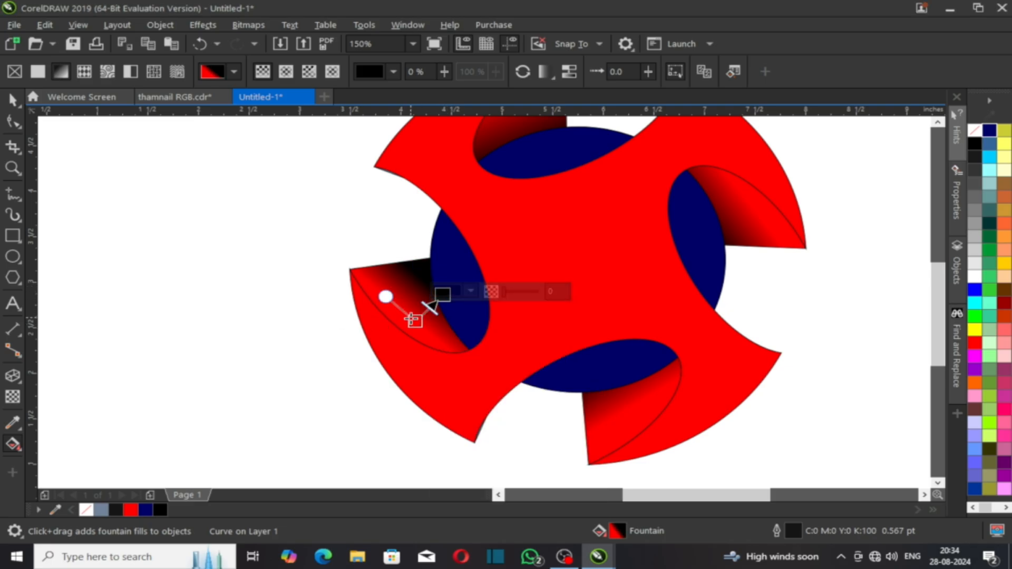
pyautogui.moveTo(415, 321)
pyautogui.mouseDown()
pyautogui.moveTo(387, 335)
pyautogui.moveTo(396, 326)
pyautogui.mouseUp()
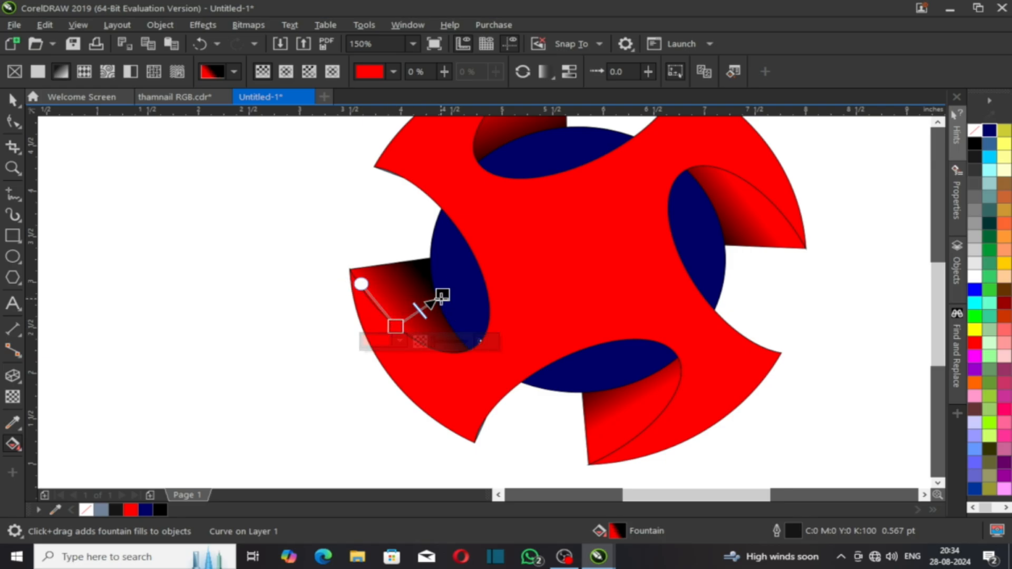
# Step: Reposition the bottom flap's red gradient start and pull its black end inward
pyautogui.click(639, 413)
pyautogui.moveTo(619, 413); pyautogui.dragTo(646, 429)
pyautogui.moveTo(600, 364); pyautogui.dragTo(607, 380)
pyautogui.scroll(-2, 497, 400)
pyautogui.scroll(2, 580, 348)
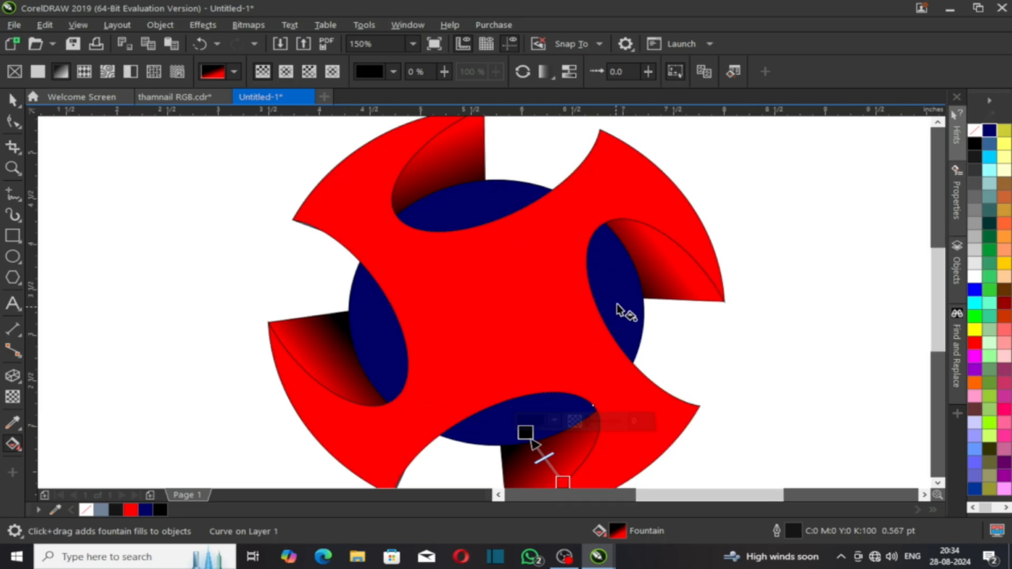
# Step: Move the right flap's gradient points up-right and the top flap's black point up-left
pyautogui.click(647, 275)
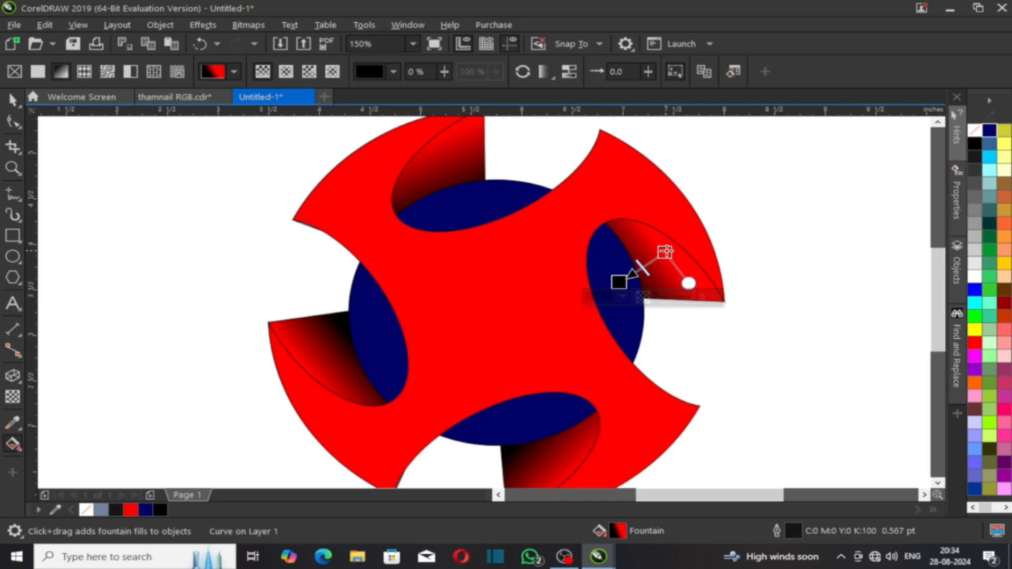
pyautogui.moveTo(664, 252); pyautogui.dragTo(676, 243)
pyautogui.moveTo(618, 283); pyautogui.dragTo(637, 272)
pyautogui.click(452, 197)
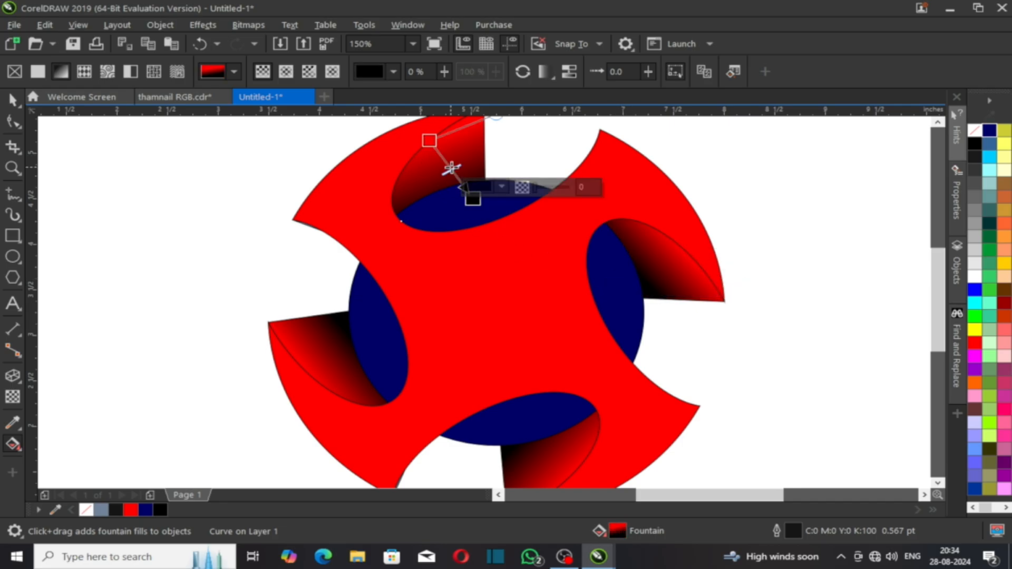
pyautogui.moveTo(472, 197)
pyautogui.mouseDown()
pyautogui.moveTo(451, 184)
pyautogui.moveTo(457, 199)
pyautogui.mouseUp()
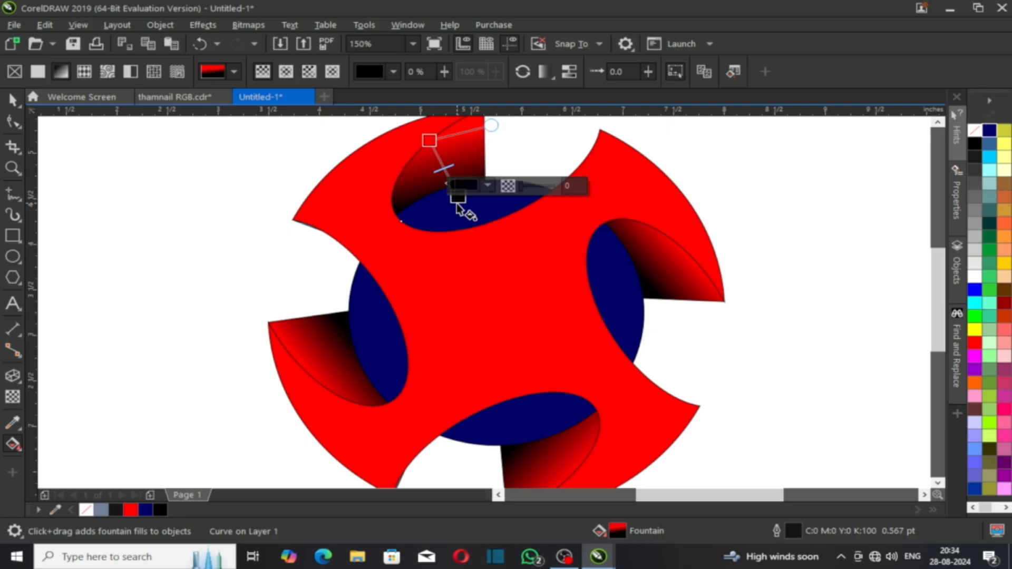
pyautogui.click(463, 204)
pyautogui.scroll(-2, 466, 202)
pyautogui.click(637, 314)
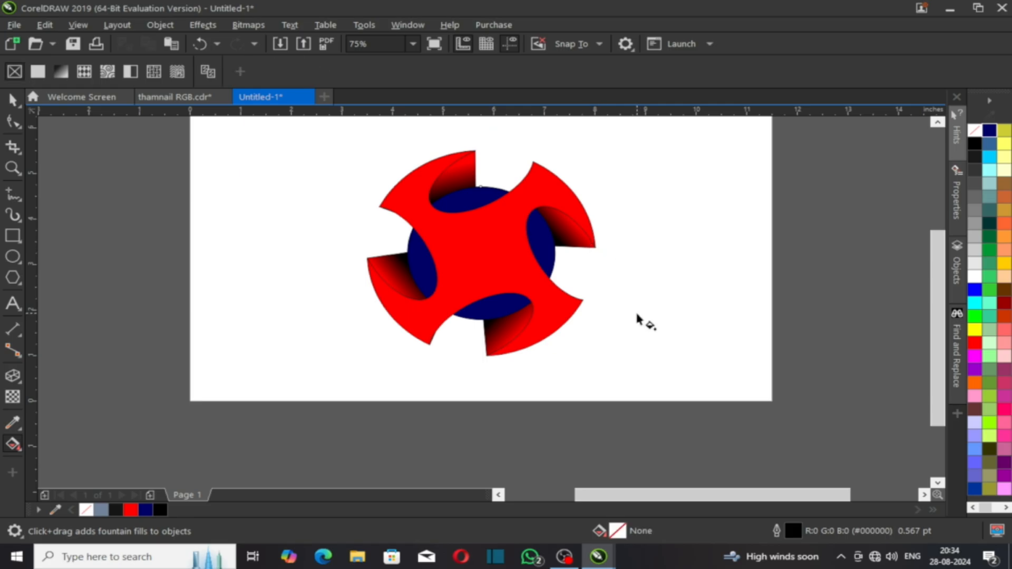
pyautogui.press('space')
# Step: Shift the top fold's gradient slightly upward
pyautogui.click(509, 270)
pyautogui.press('F10')
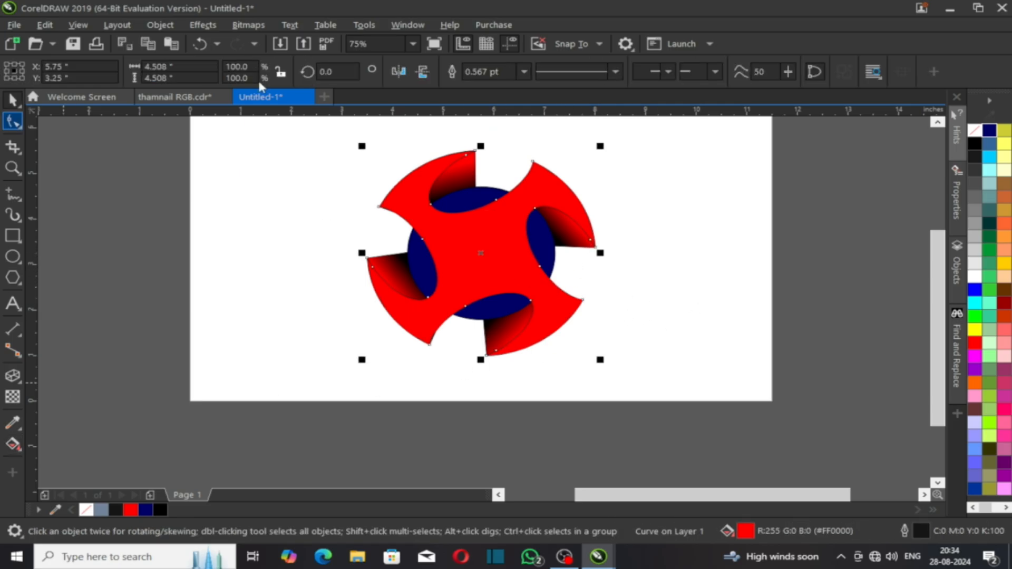
pyautogui.click(465, 183)
pyautogui.press('g')
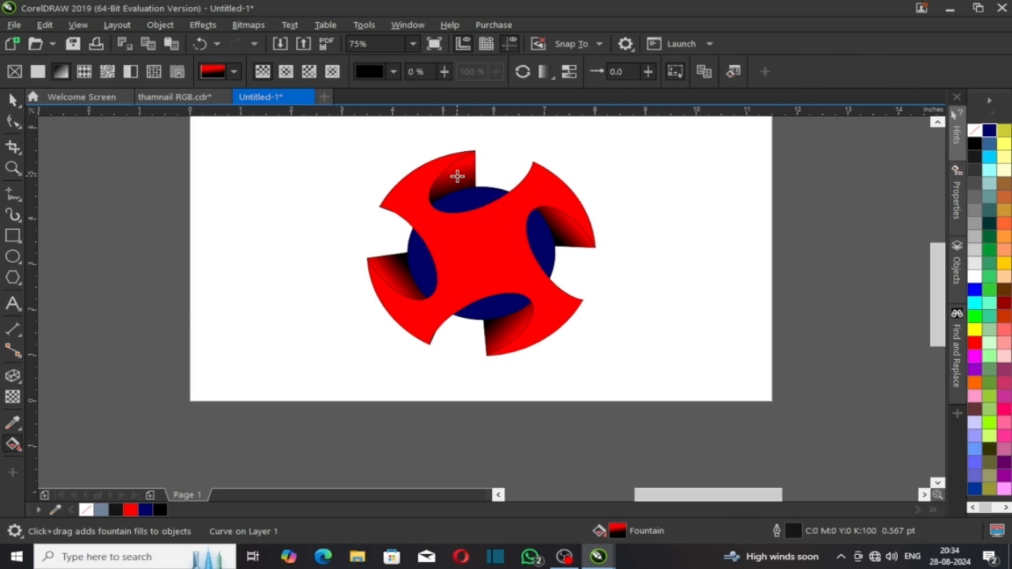
pyautogui.scroll(2, 459, 174)
pyautogui.moveTo(446, 174); pyautogui.dragTo(444, 168)
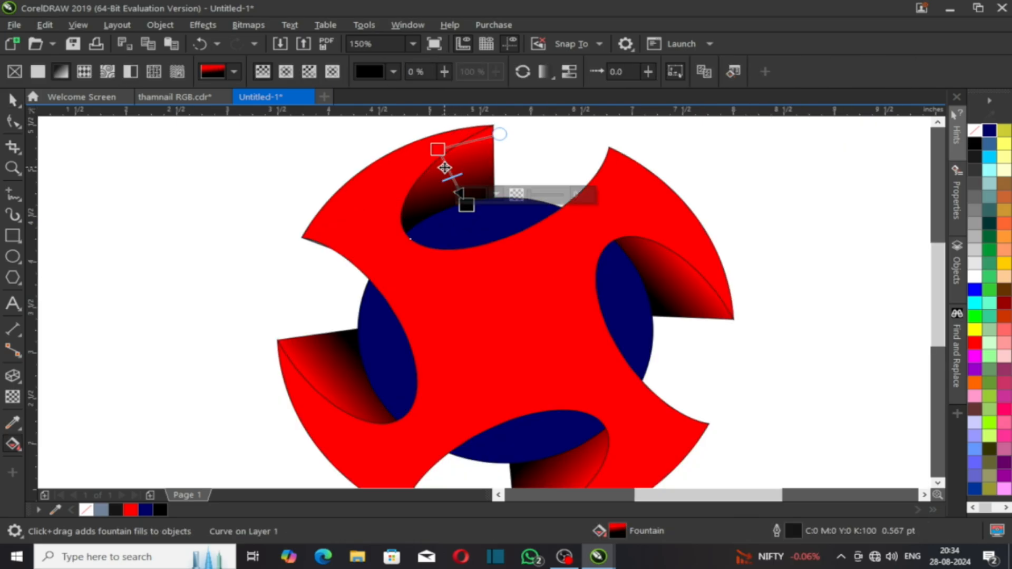
# Step: Shift the lower-left fold's gradient down and to the right
pyautogui.click(665, 284)
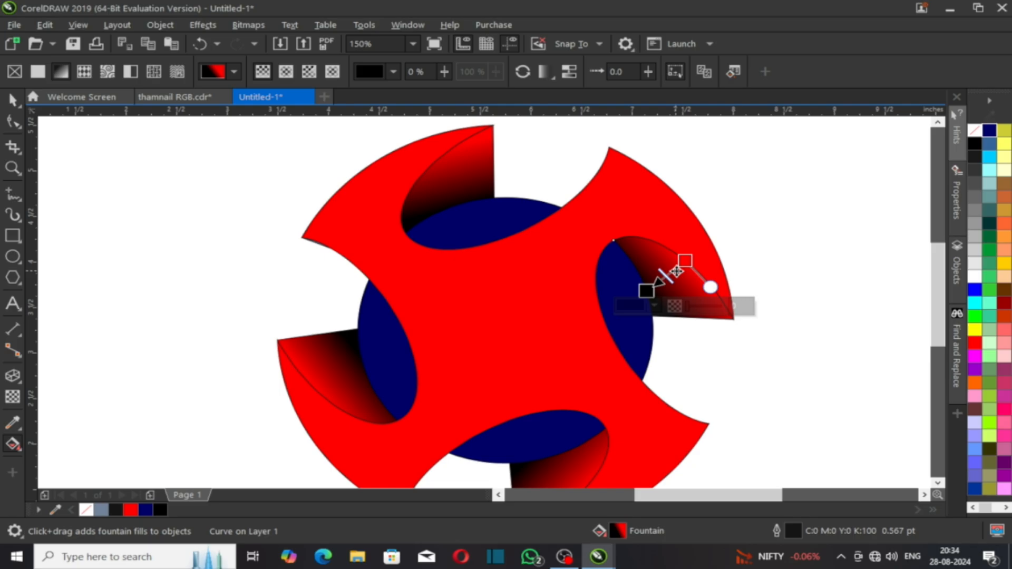
pyautogui.click(356, 374)
pyautogui.click(342, 384)
pyautogui.moveTo(339, 385); pyautogui.dragTo(372, 378)
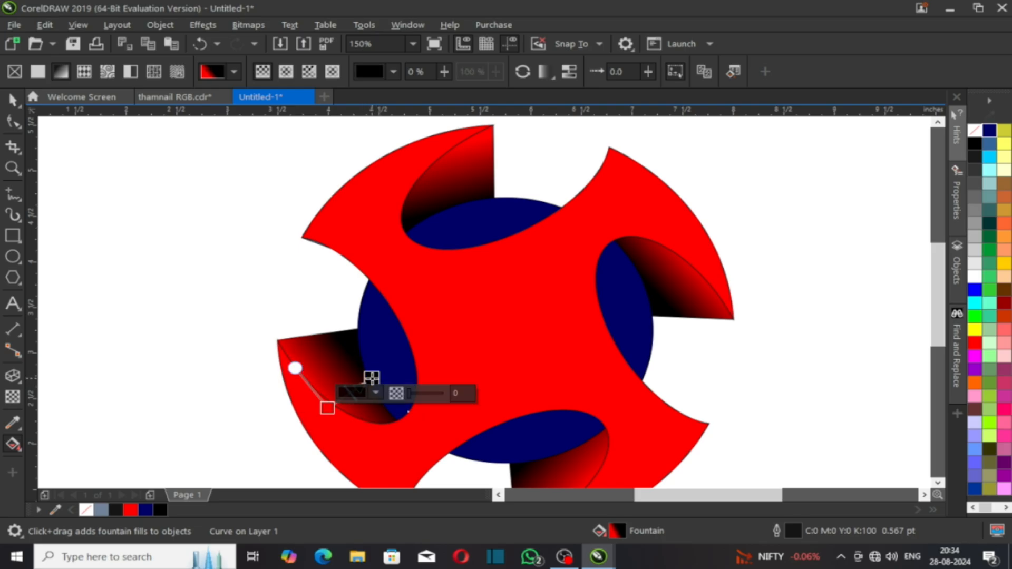
# Step: Shift the bottom fold's gradient to the right
pyautogui.scroll(-2, 470, 380)
pyautogui.scroll(2, 489, 419)
pyautogui.click(477, 402)
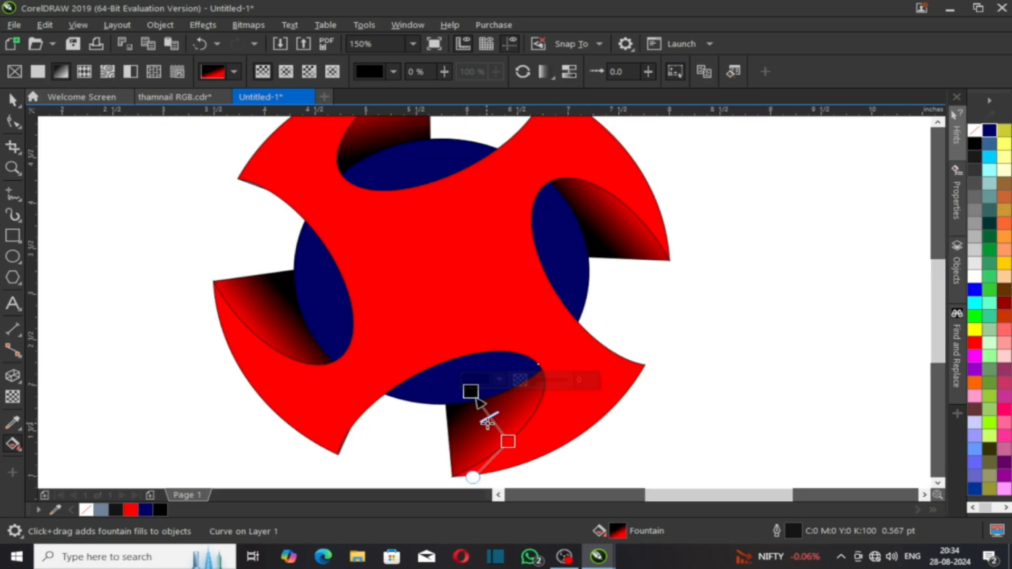
pyautogui.moveTo(498, 425); pyautogui.dragTo(516, 428)
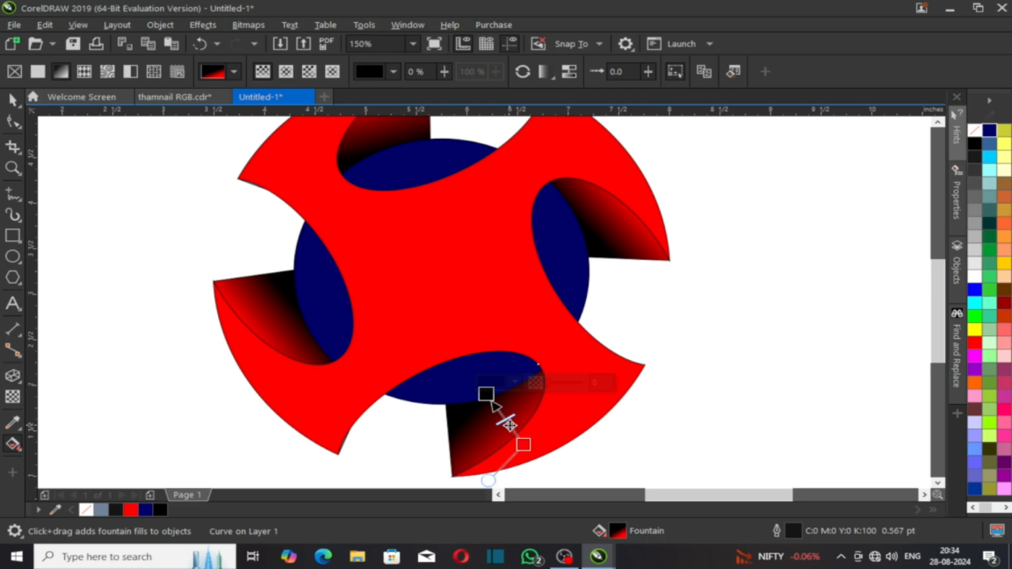
pyautogui.click(659, 299)
pyautogui.scroll(-2, 622, 255)
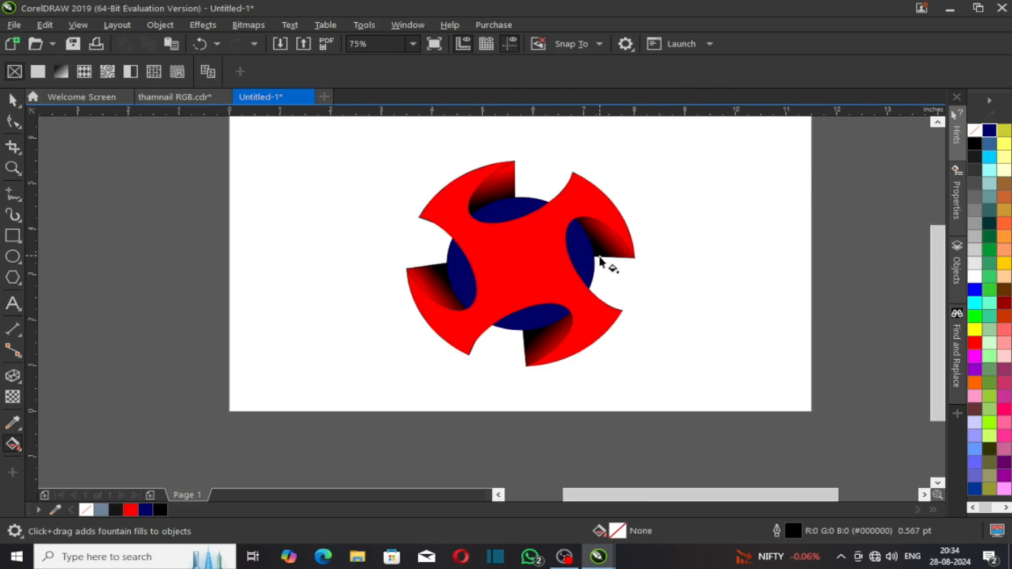
pyautogui.press('space')
pyautogui.click(560, 254)
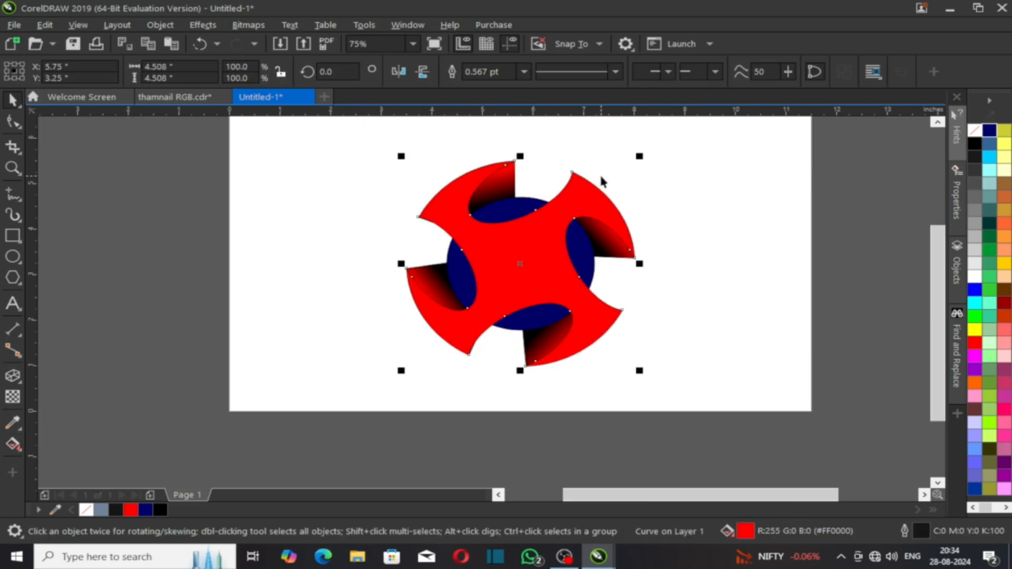
# Step: Leave a duplicate of the pinwheel to the left and fill it white
pyautogui.moveTo(543, 254); pyautogui.dragTo(307, 254)
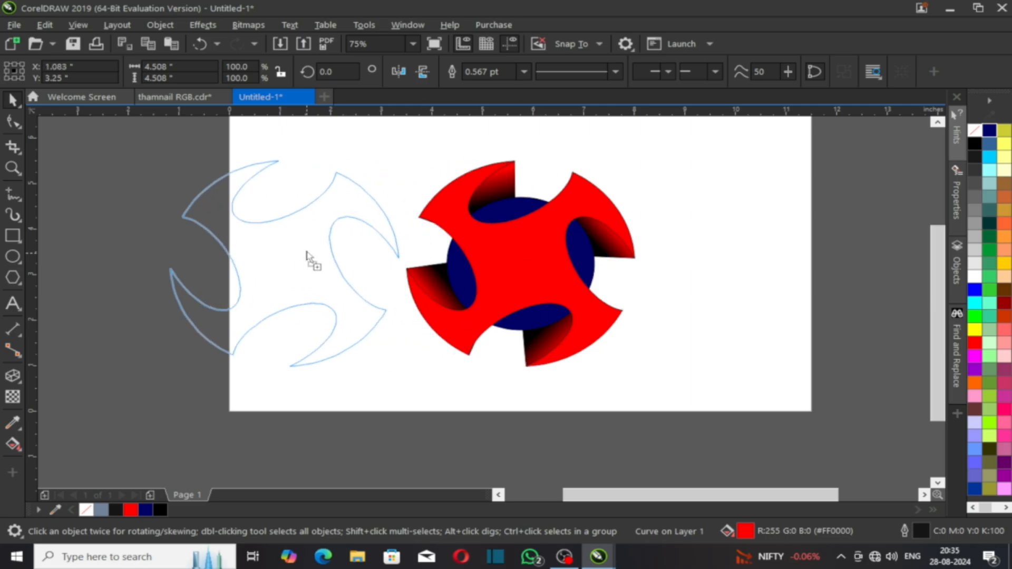
pyautogui.rightClick(308, 254)
pyautogui.click(203, 387)
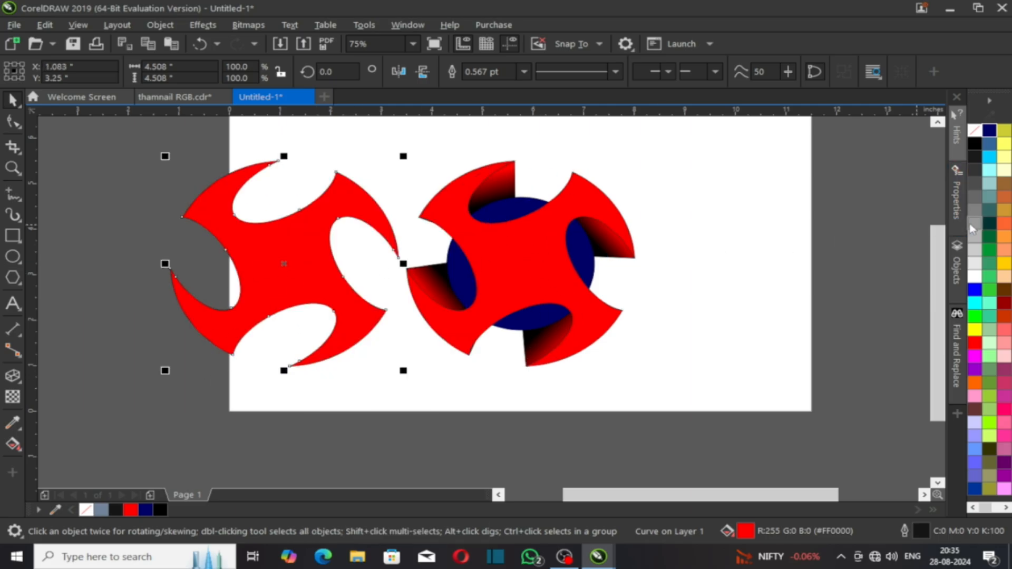
pyautogui.click(975, 276)
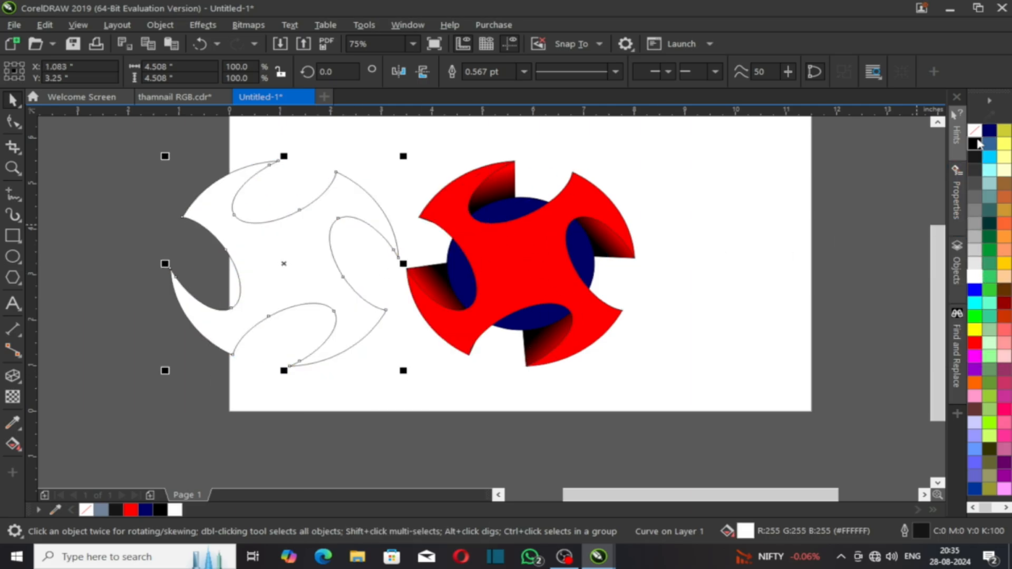
# Step: Add a Normal-mode drop shadow at 80 opacity with outside feathering
pyautogui.click(15, 380)
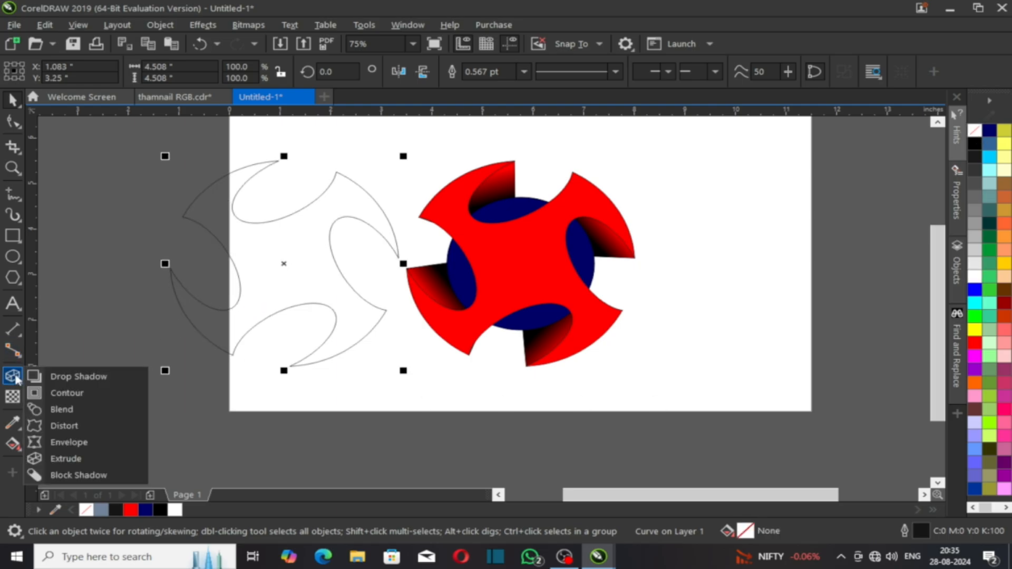
pyautogui.click(87, 376)
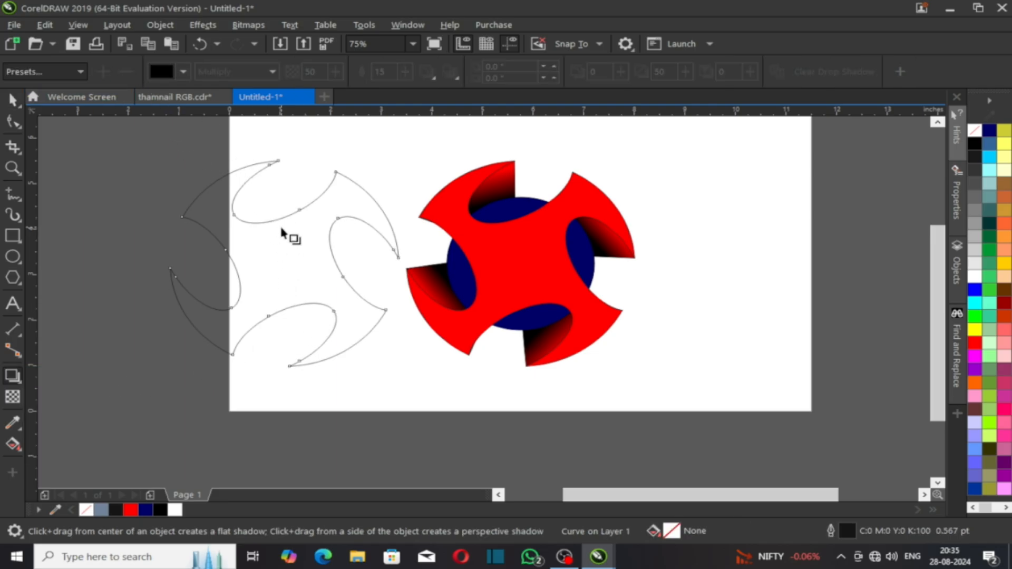
pyautogui.moveTo(284, 263); pyautogui.dragTo(399, 264)
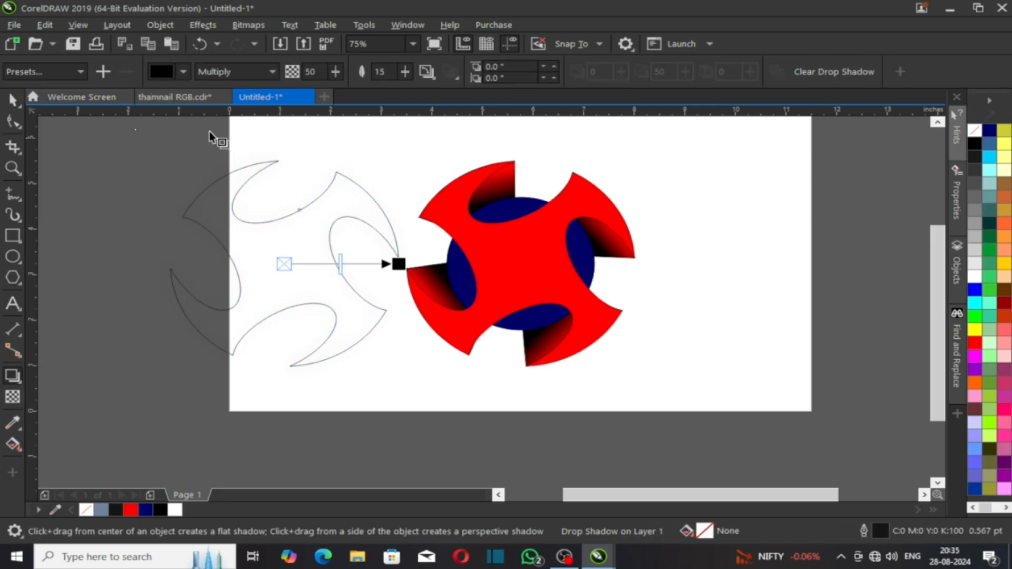
pyautogui.click(238, 72)
pyautogui.click(279, 84)
pyautogui.write('80')
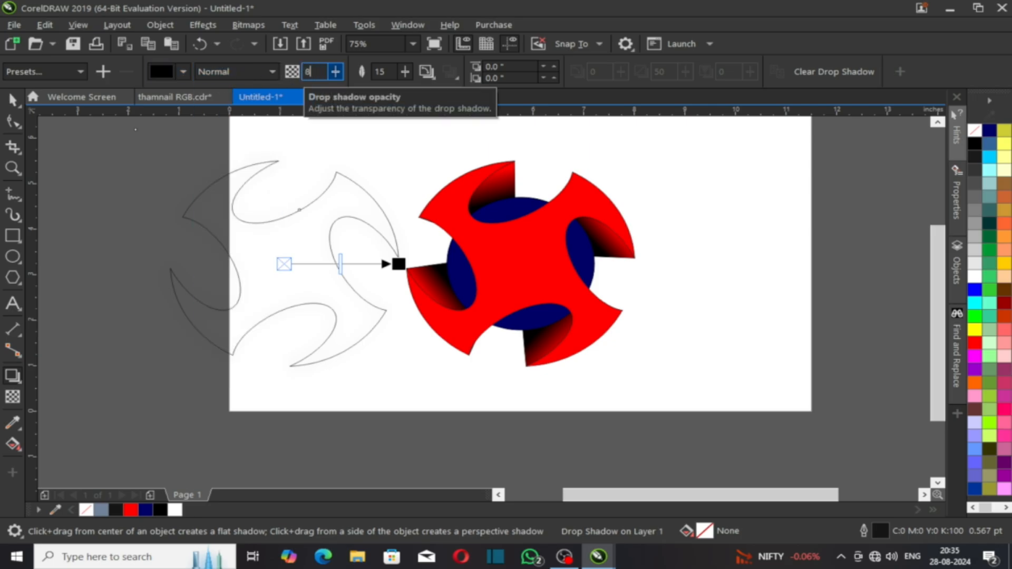
pyautogui.click(424, 74)
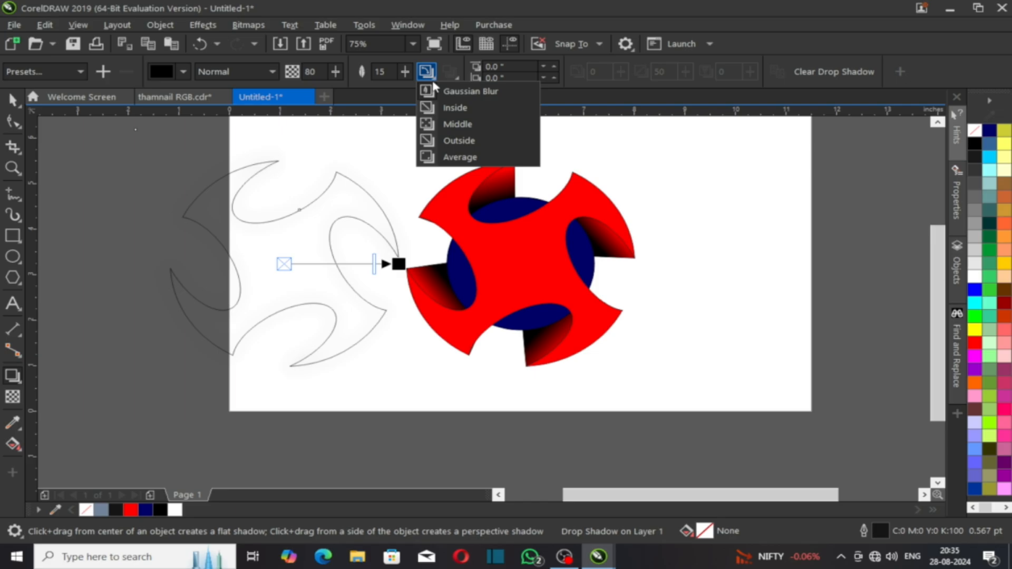
pyautogui.click(447, 138)
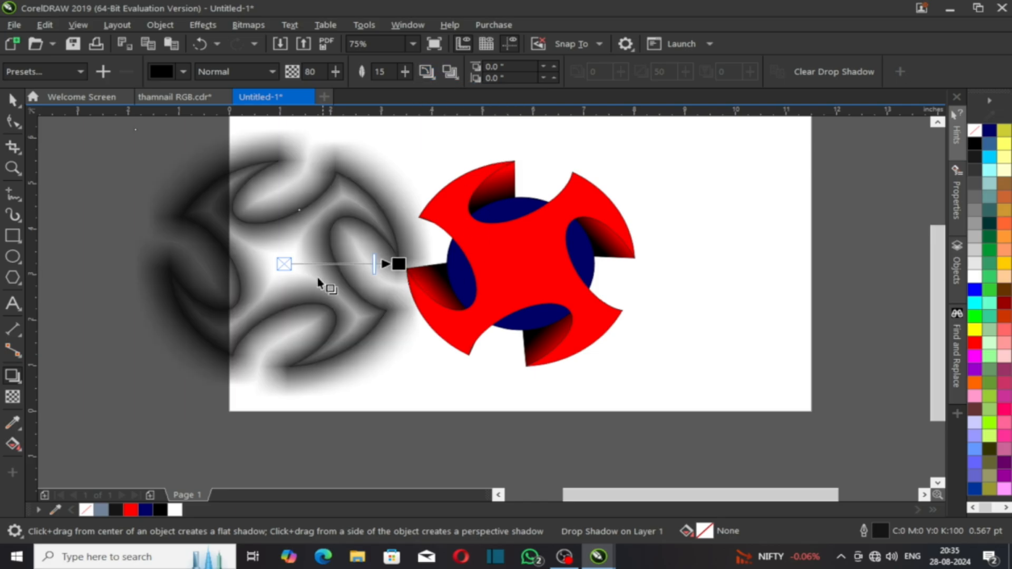
# Step: Place the shadowed copy inside the red pinwheel shape
pyautogui.click(14, 99)
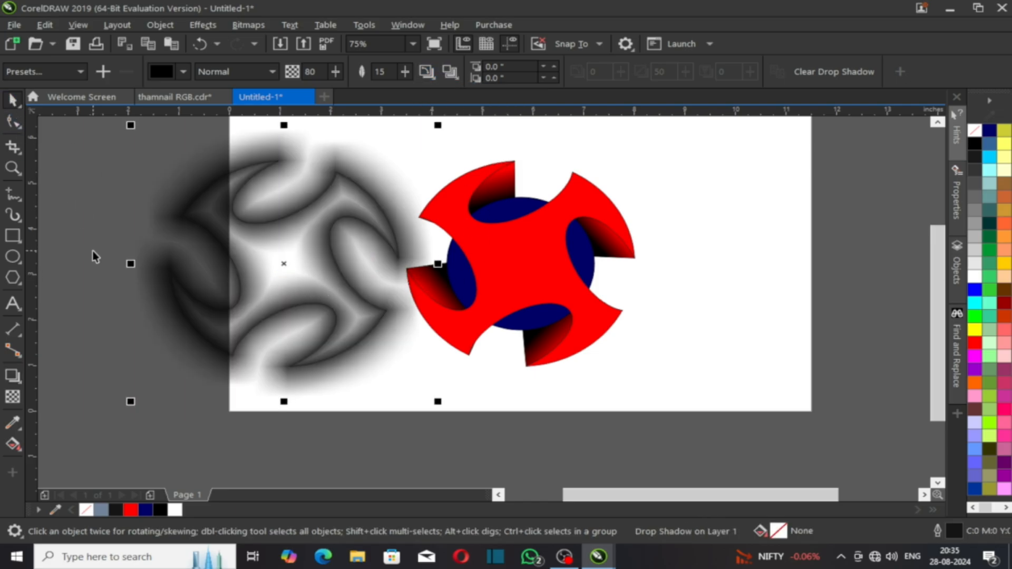
pyautogui.click(249, 237)
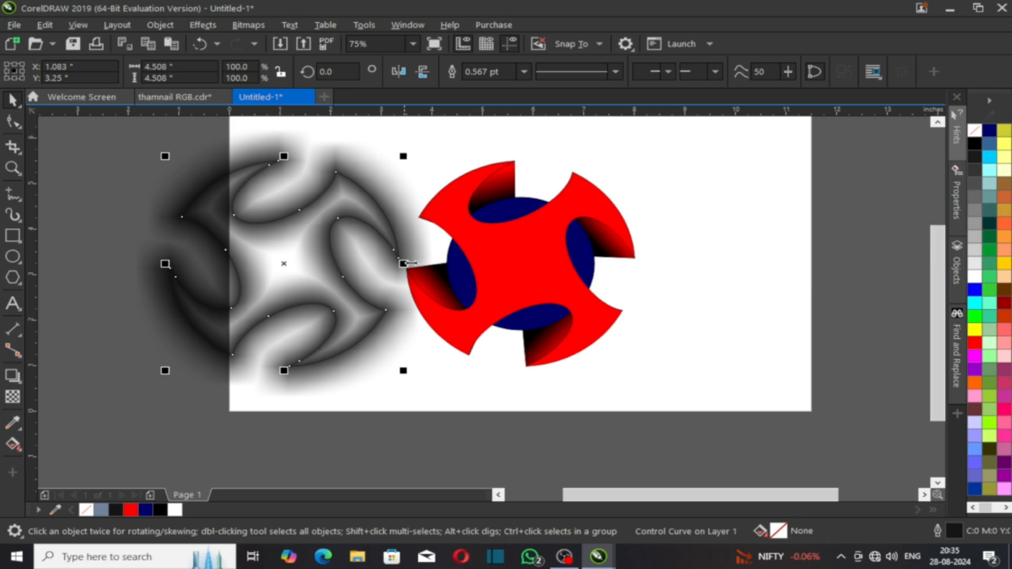
pyautogui.press('Escape')
pyautogui.click(499, 252)
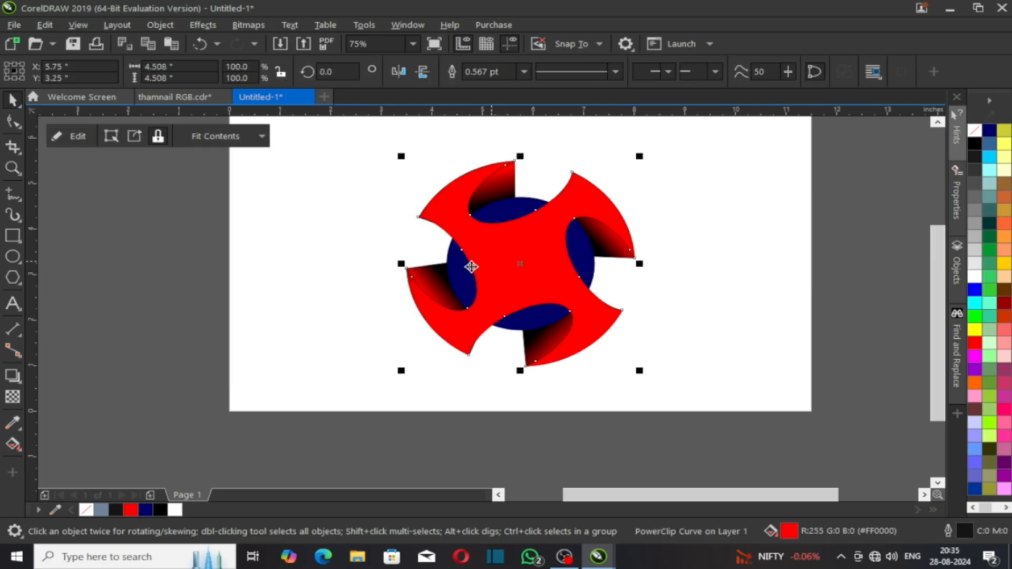
# Step: Redo the clip, placing the shadowed copy inside the red pinwheel from further left
pyautogui.hotkey('ctrl', 'z')
pyautogui.moveTo(305, 261); pyautogui.dragTo(225, 255)
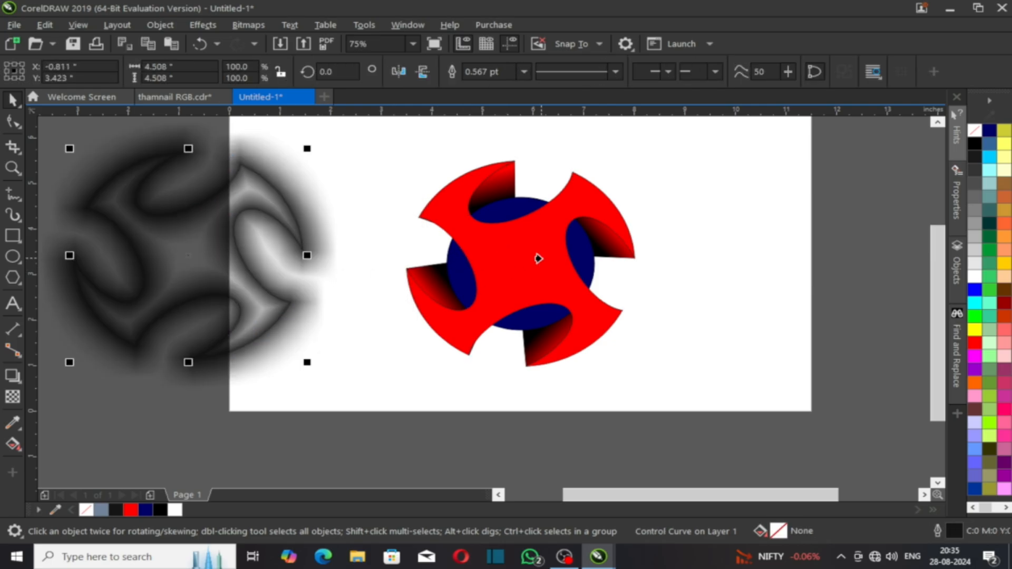
pyautogui.click(538, 258)
pyautogui.scroll(1, 572, 239)
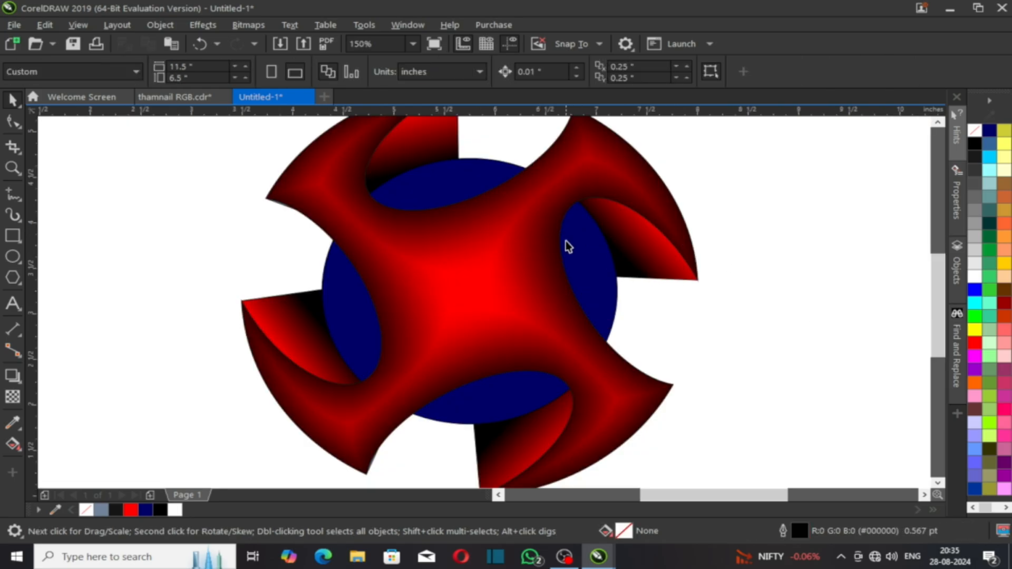
pyautogui.click(508, 269)
pyautogui.scroll(-1, 497, 273)
pyautogui.scroll(1, 523, 214)
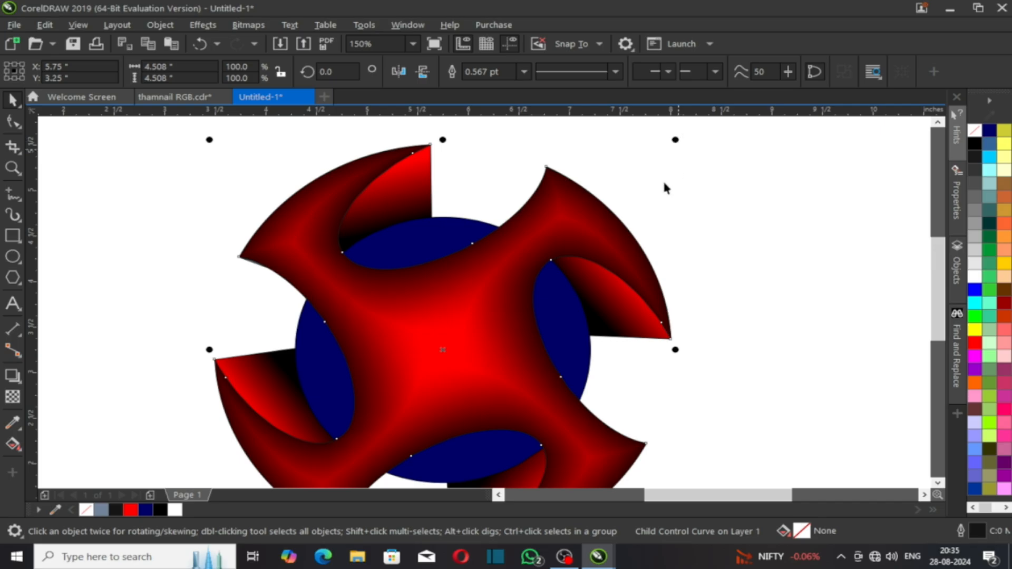
pyautogui.click(469, 300)
pyautogui.click(753, 317)
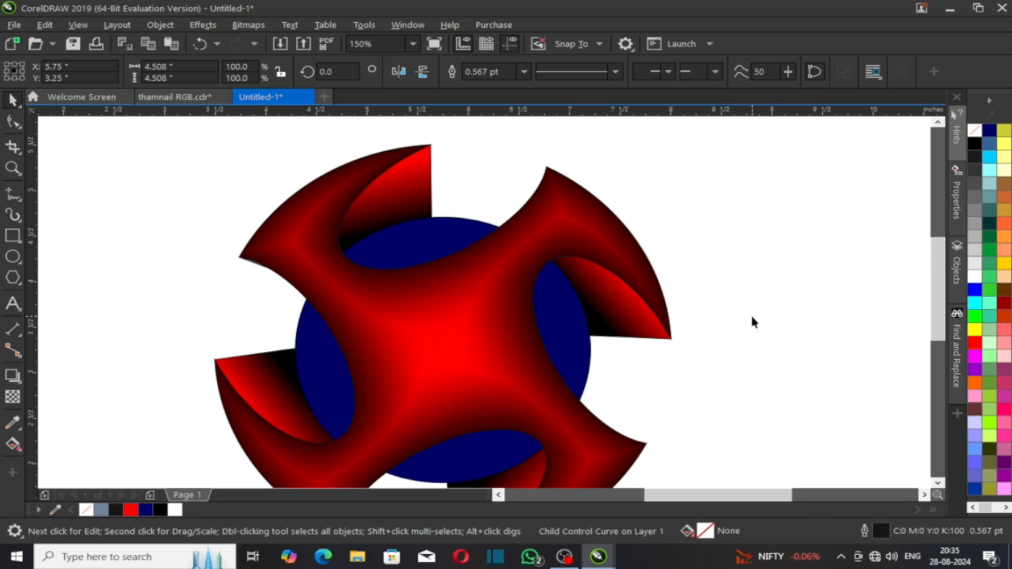
# Step: Inside the PowerClip, reduce the copy's shadow feather to 8 and finish editing
pyautogui.doubleClick(479, 283)
pyautogui.click(476, 289)
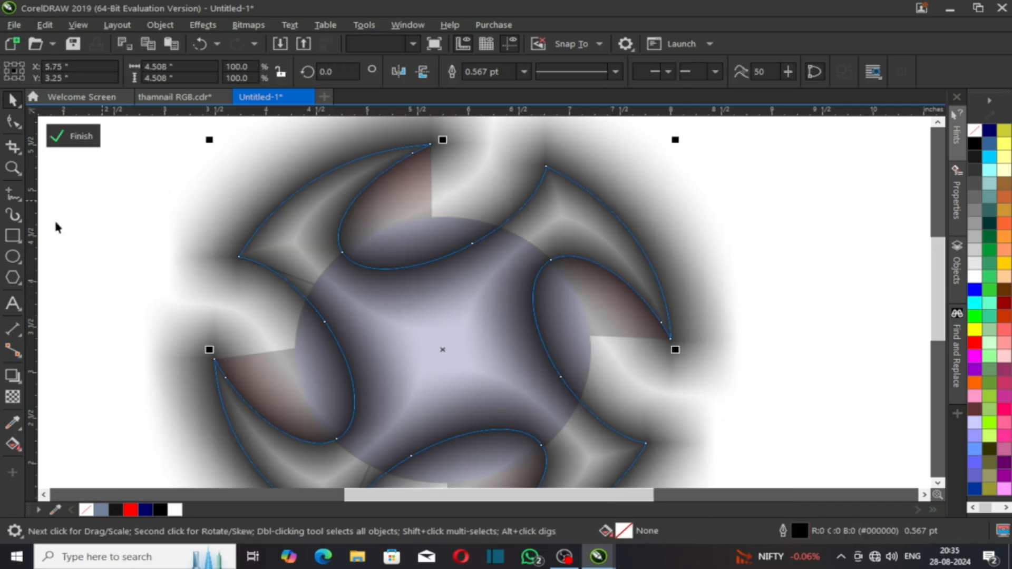
pyautogui.click(14, 375)
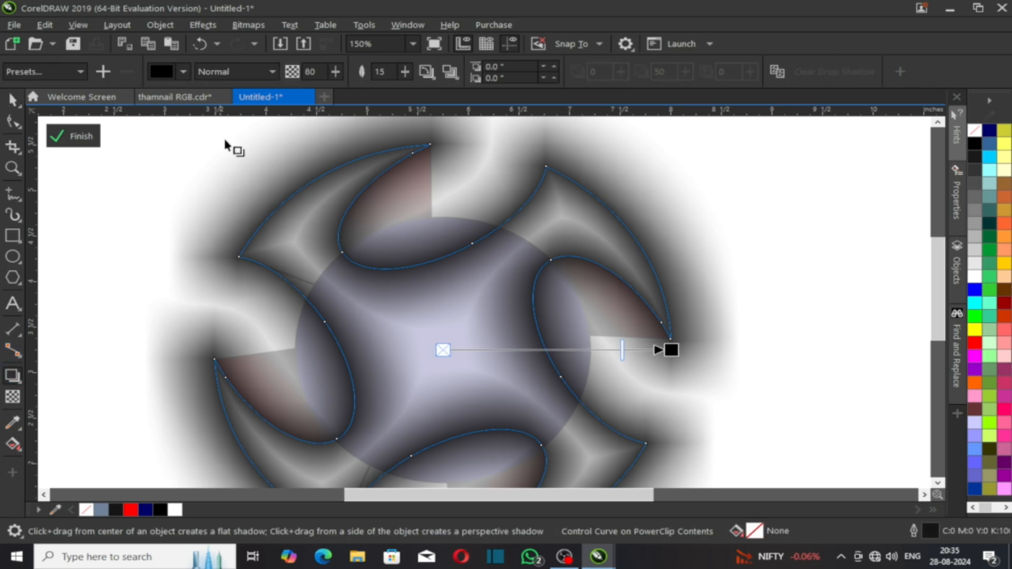
pyautogui.write('8')
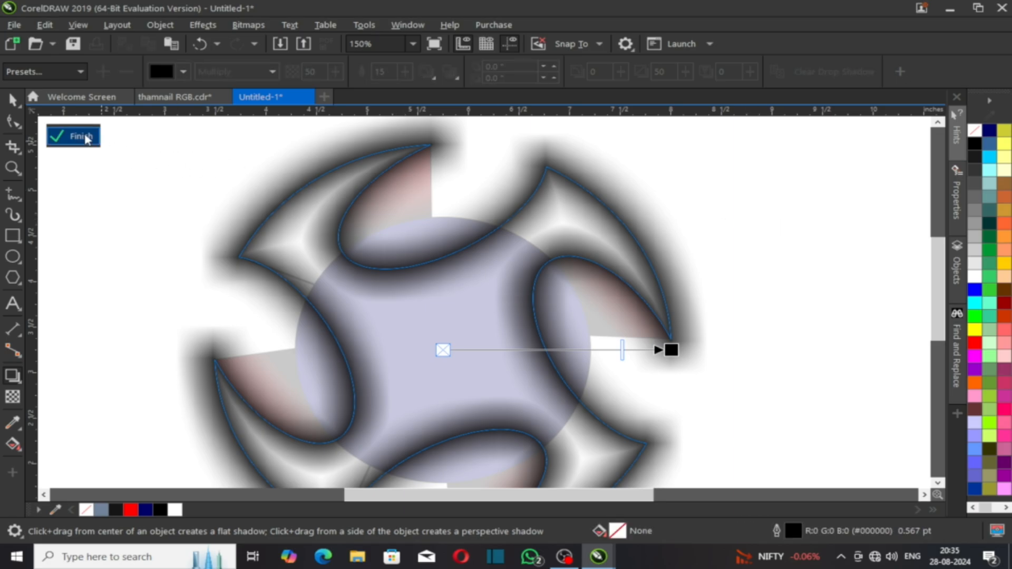
pyautogui.click(79, 137)
pyautogui.click(720, 216)
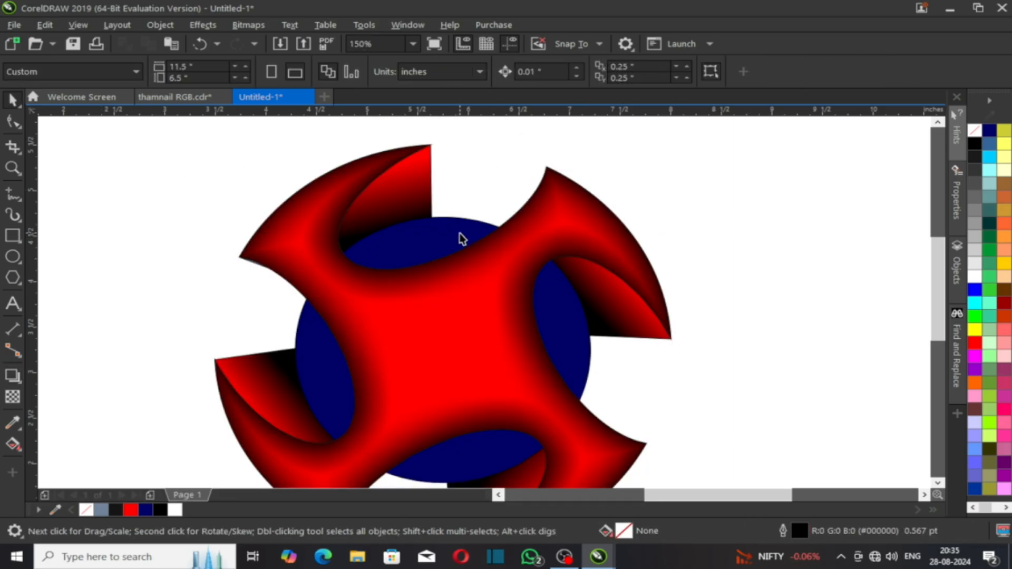
# Step: Apply a Contour to the red pinwheel, dragging inward about 0.059 inches from its top edge
pyautogui.scroll(-2, 458, 245)
pyautogui.scroll(2, 377, 223)
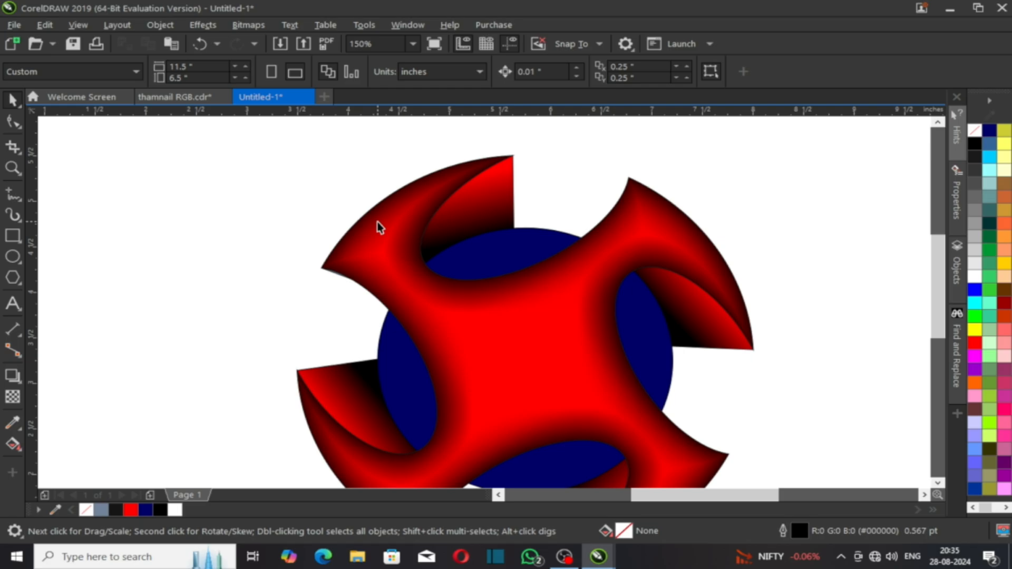
pyautogui.click(479, 324)
pyautogui.scroll(-2, 438, 255)
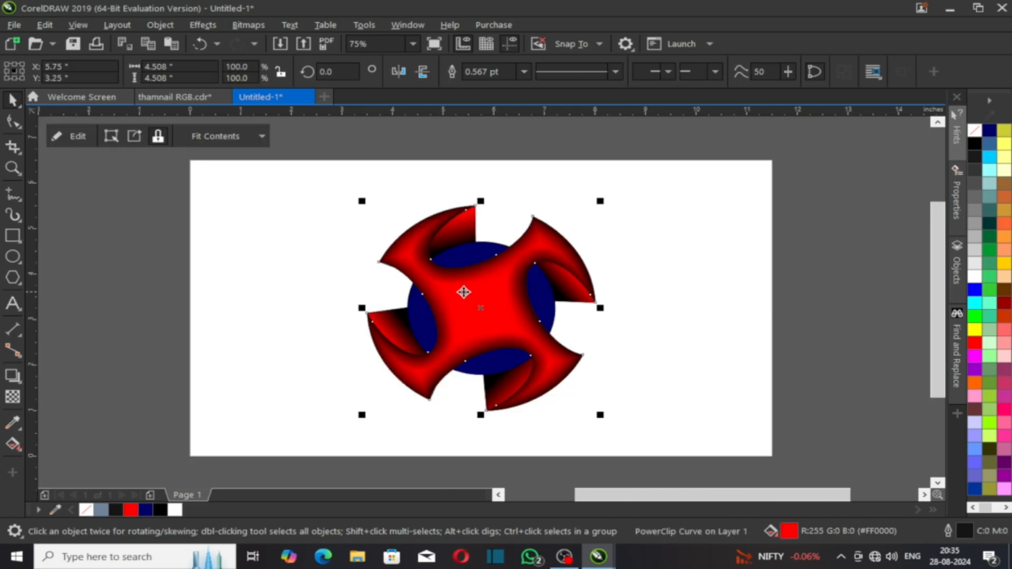
pyautogui.click(14, 379)
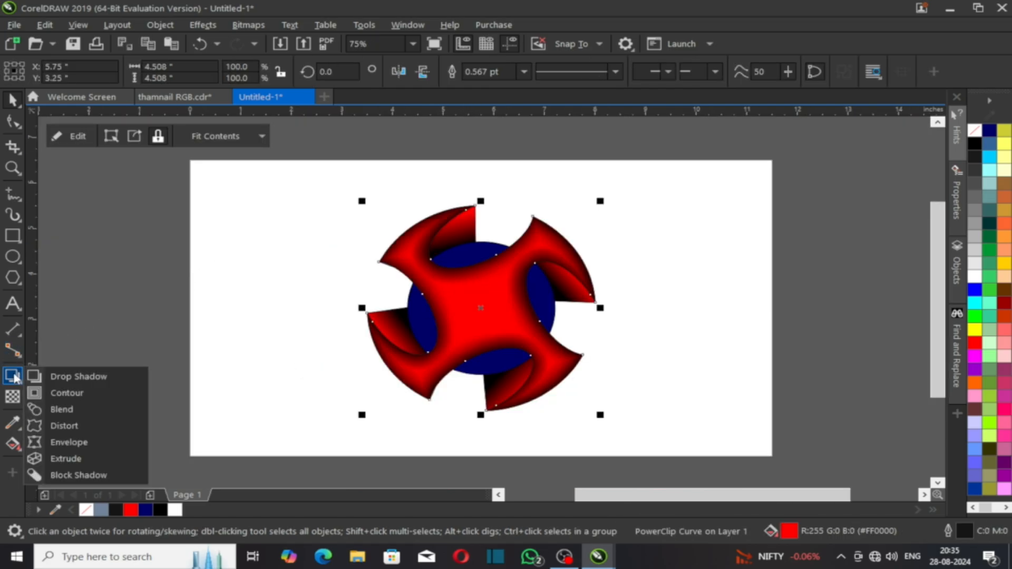
pyautogui.click(74, 396)
pyautogui.scroll(2, 498, 257)
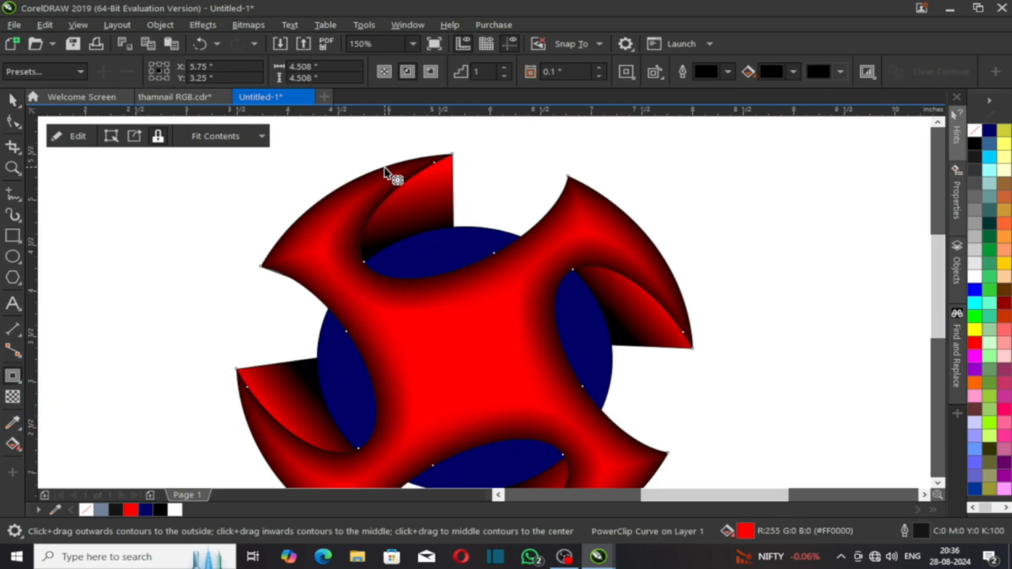
pyautogui.moveTo(384, 167)
pyautogui.mouseDown()
pyautogui.moveTo(395, 184)
pyautogui.moveTo(374, 164)
pyautogui.mouseUp()
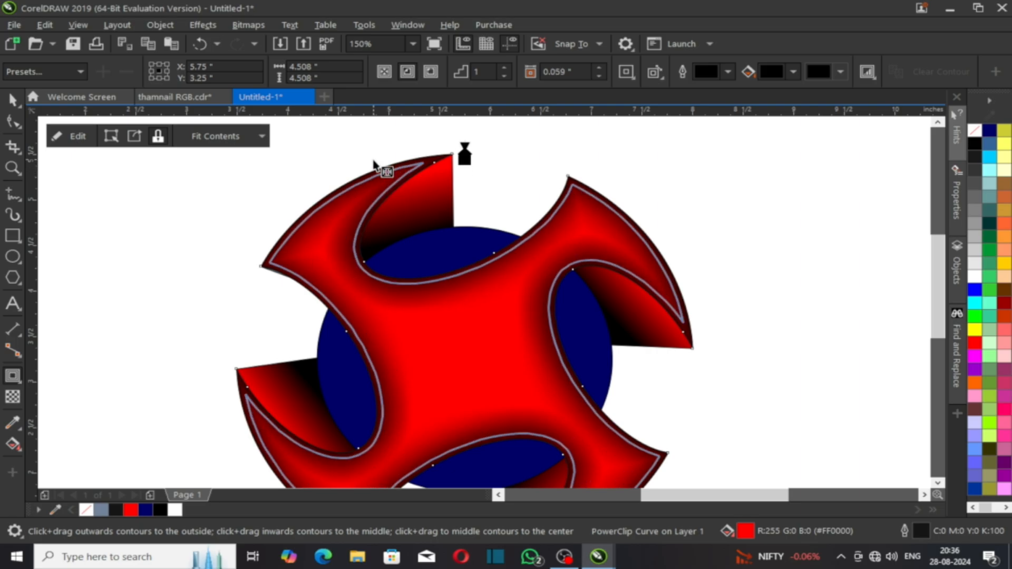
# Step: Finish the inward contour on the pinwheel and break it apart into separate curves
pyautogui.moveTo(374, 164); pyautogui.dragTo(374, 164)
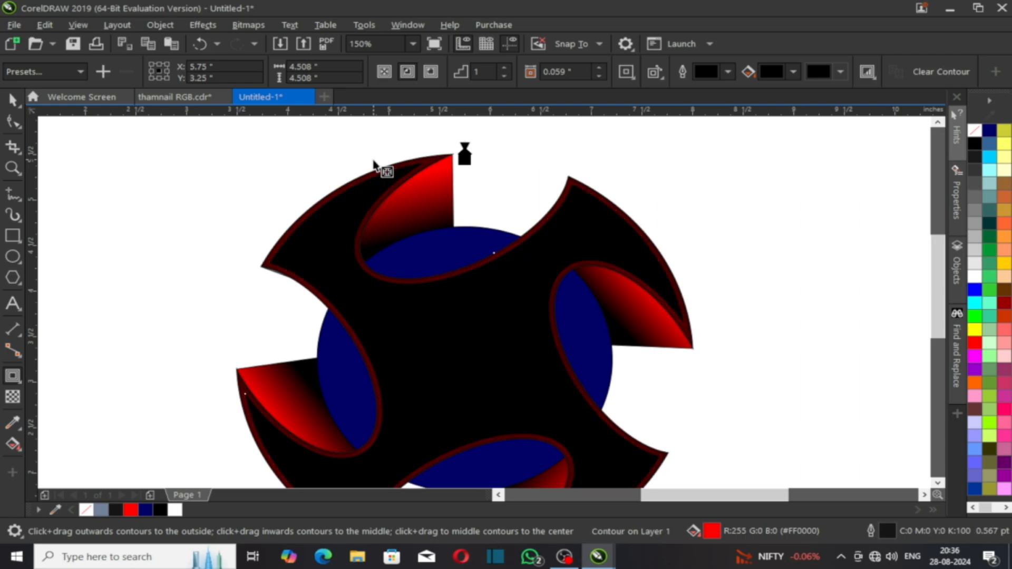
pyautogui.press('space')
pyautogui.hotkey('ctrl', 'k')
pyautogui.scroll(-1, 416, 241)
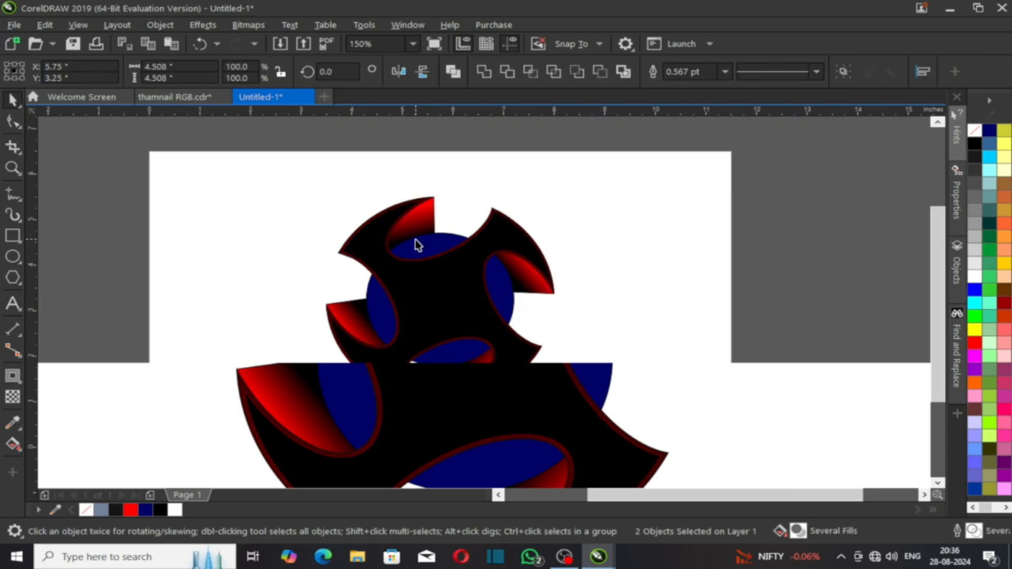
pyautogui.moveTo(433, 291); pyautogui.dragTo(598, 311)
pyautogui.hotkey('ctrl', 'z')
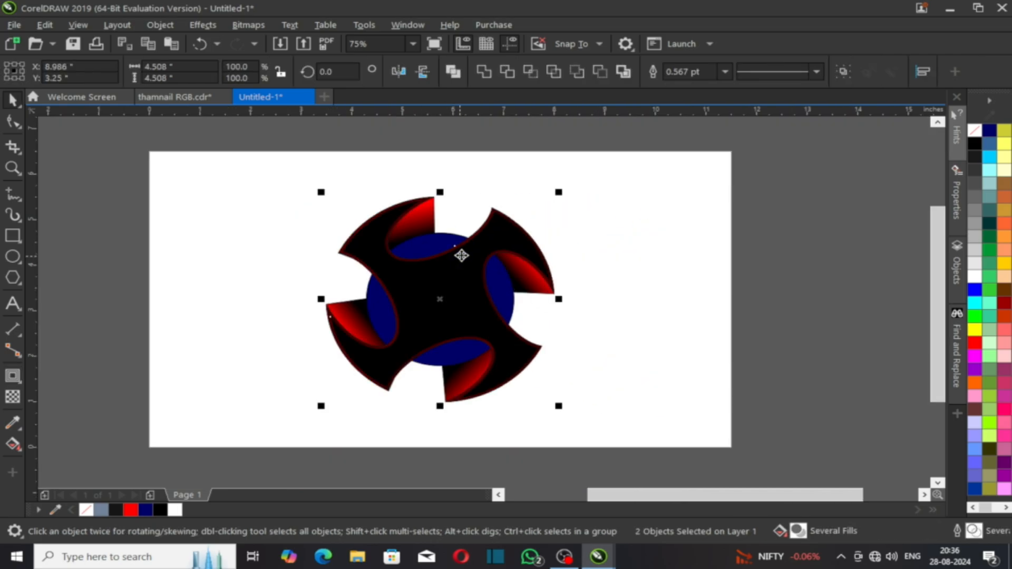
# Step: Trim the red shape with the black contour curve, then undo back to the plain pinwheel
pyautogui.scroll(1, 403, 225)
pyautogui.click(341, 220)
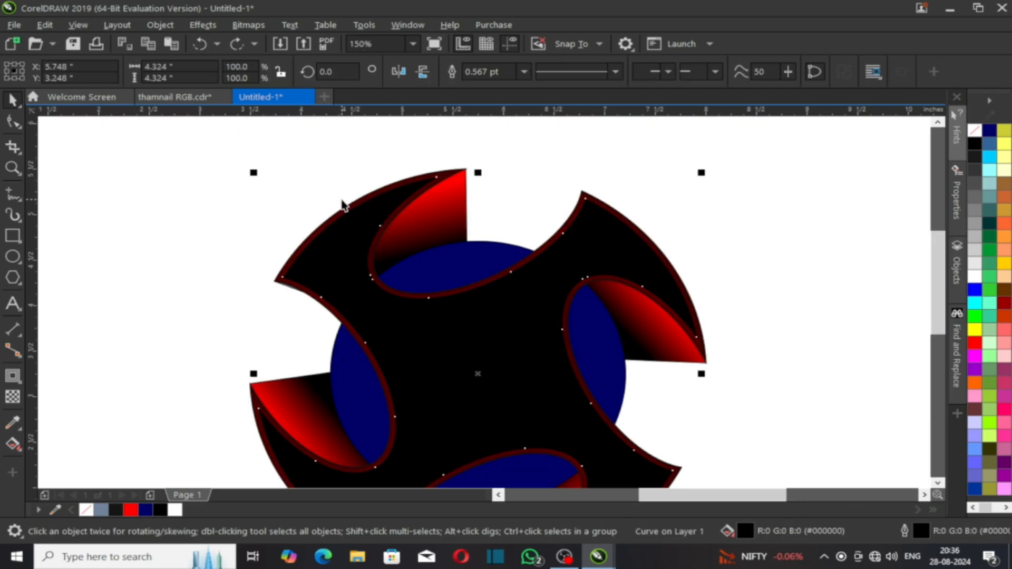
pyautogui.scroll(1, 350, 221)
pyautogui.keyDown('shift'); pyautogui.click(349, 216); pyautogui.keyUp('shift')
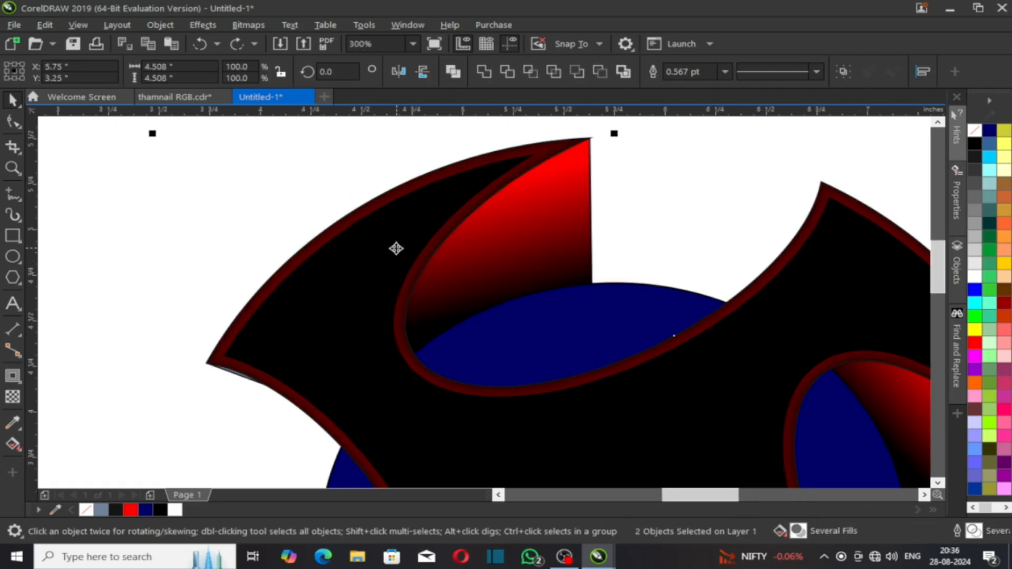
pyautogui.click(510, 76)
pyautogui.scroll(-1, 425, 199)
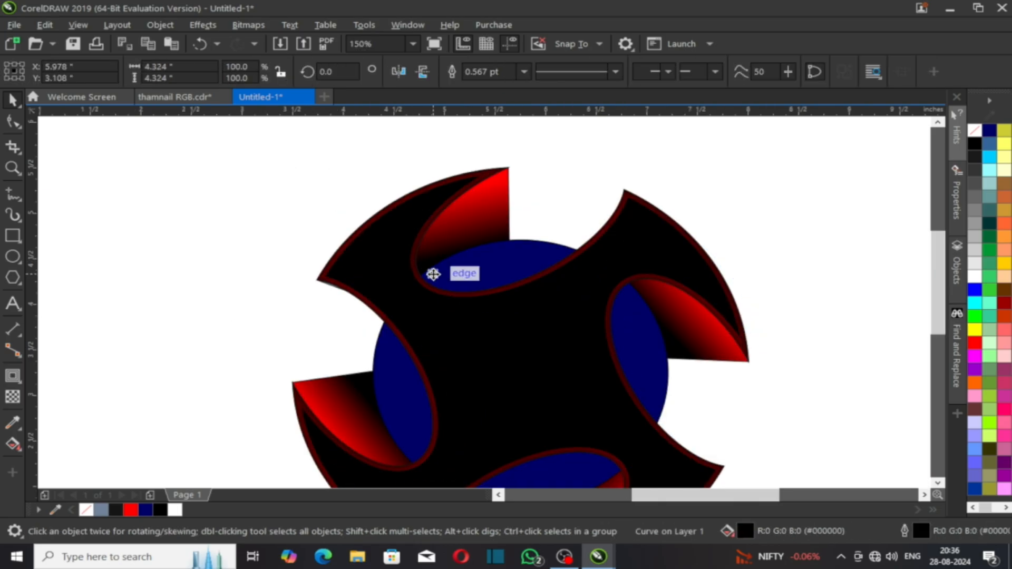
pyautogui.hotkey('ctrl', 'z')
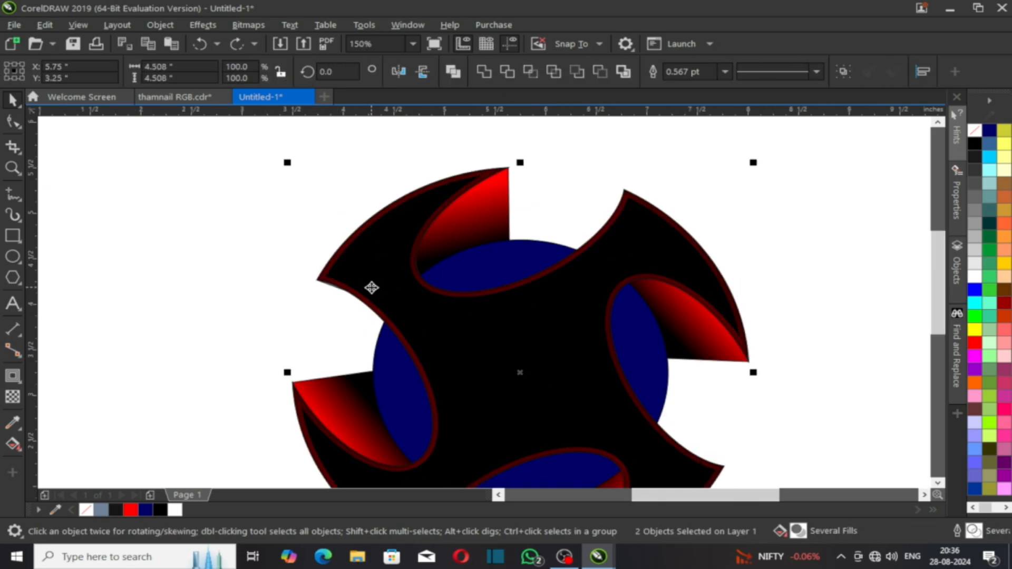
pyautogui.hotkey('ctrl', 'z')
pyautogui.hotkey('ctrl', 'z')
pyautogui.scroll(-1, 350, 239)
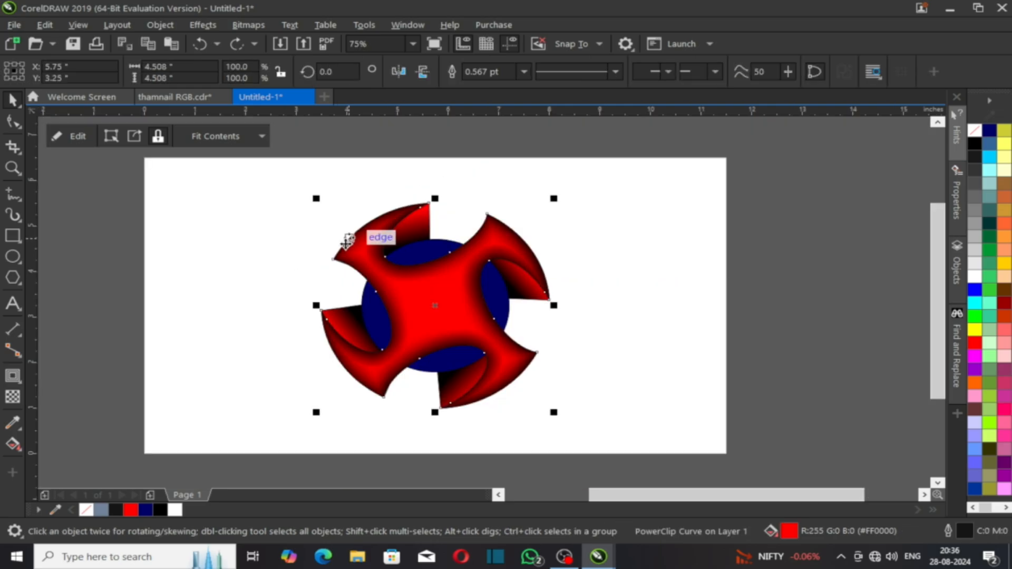
# Step: Place a copy of the red pinwheel to the right and split an inward contour from it
pyautogui.moveTo(474, 303); pyautogui.dragTo(704, 316)
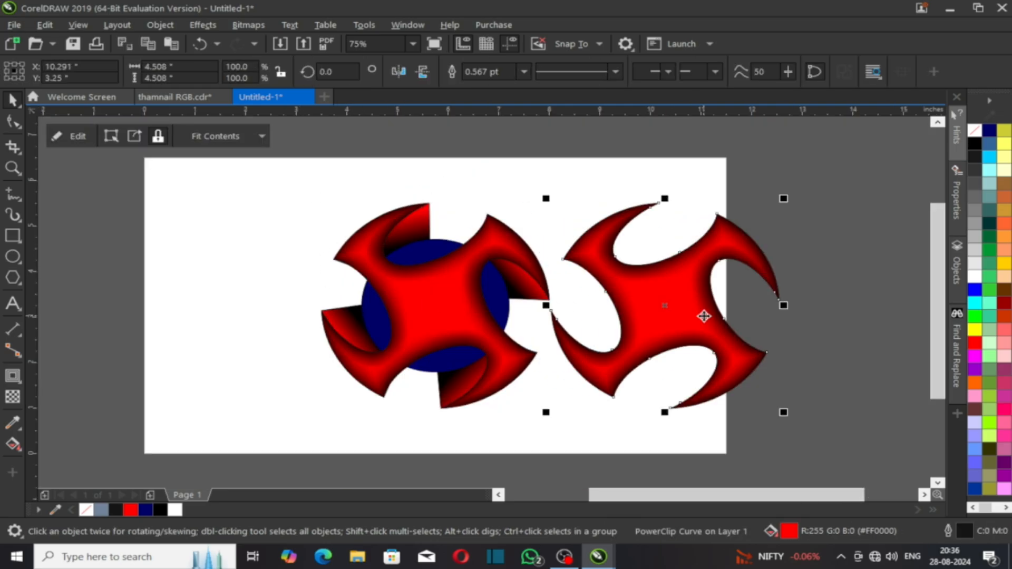
pyautogui.click(13, 382)
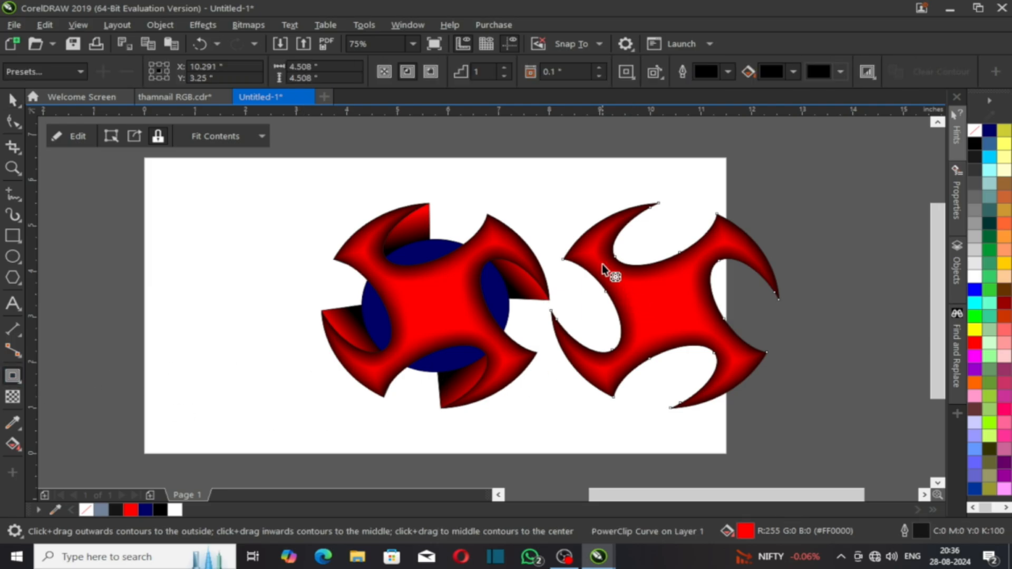
pyautogui.moveTo(594, 234); pyautogui.dragTo(585, 209)
pyautogui.press('space')
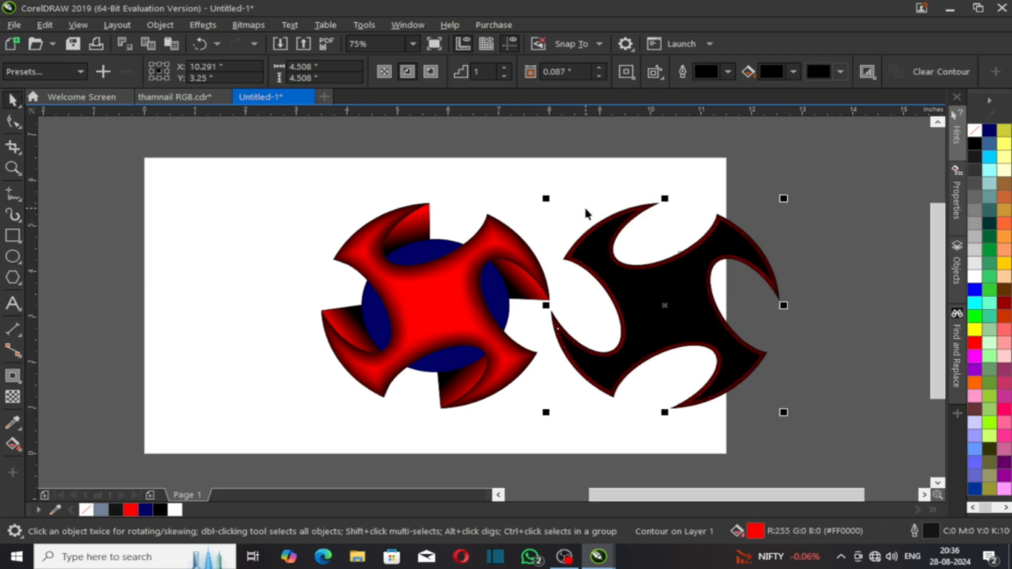
pyautogui.hotkey('ctrl', 'k')
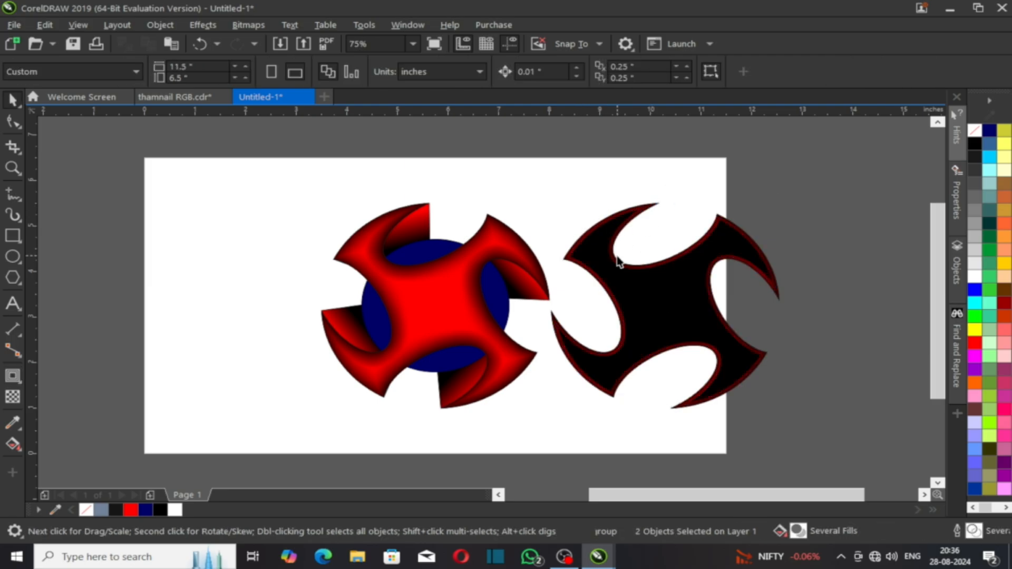
# Step: Try deleting the black inner contour and moving the red copy, then undo both changes
pyautogui.click(643, 297)
pyautogui.press('Delete')
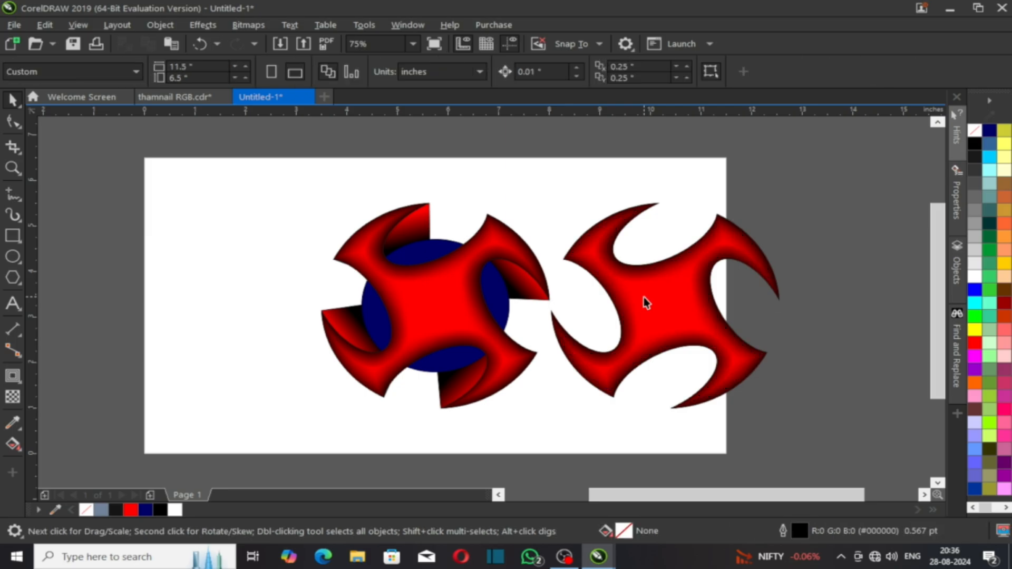
pyautogui.click(644, 297)
pyautogui.moveTo(644, 298); pyautogui.dragTo(658, 317)
pyautogui.hotkey('ctrl', 'z')
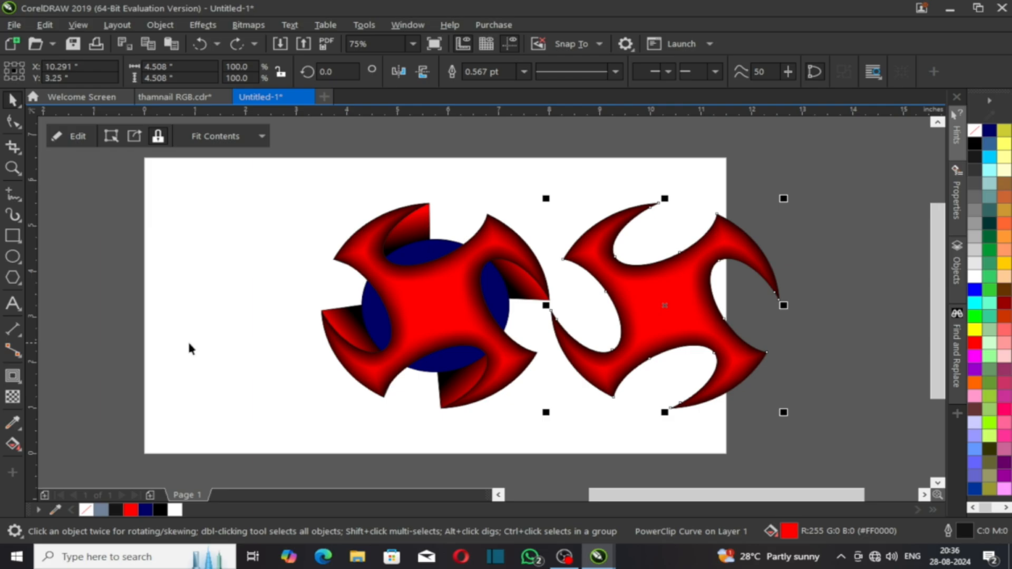
pyautogui.hotkey('ctrl', 'z')
pyautogui.click(589, 219)
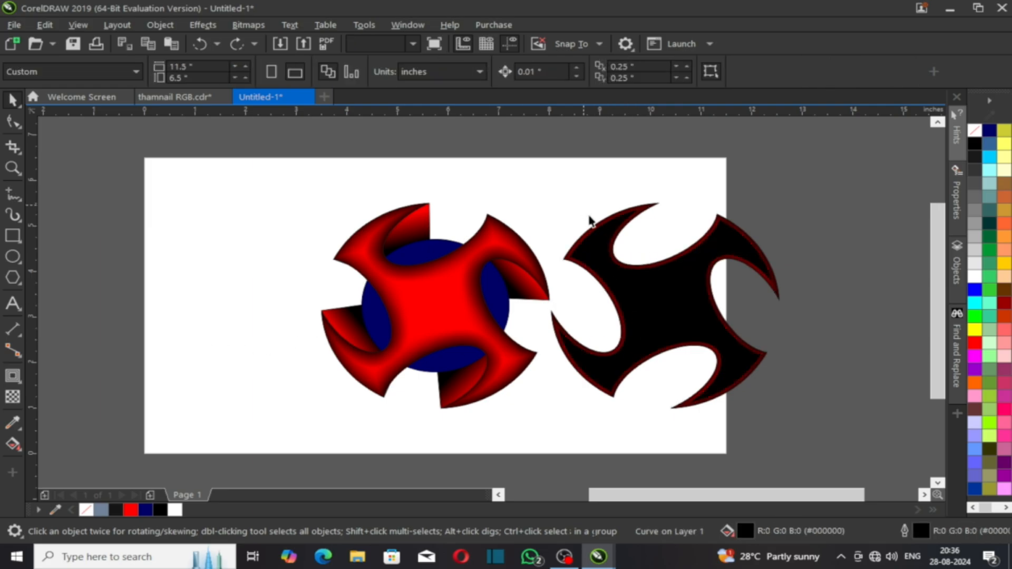
# Step: Trim the red copy with the black contour and delete the black shape, leaving a thin rim
pyautogui.scroll(3, 589, 219)
pyautogui.click(614, 251)
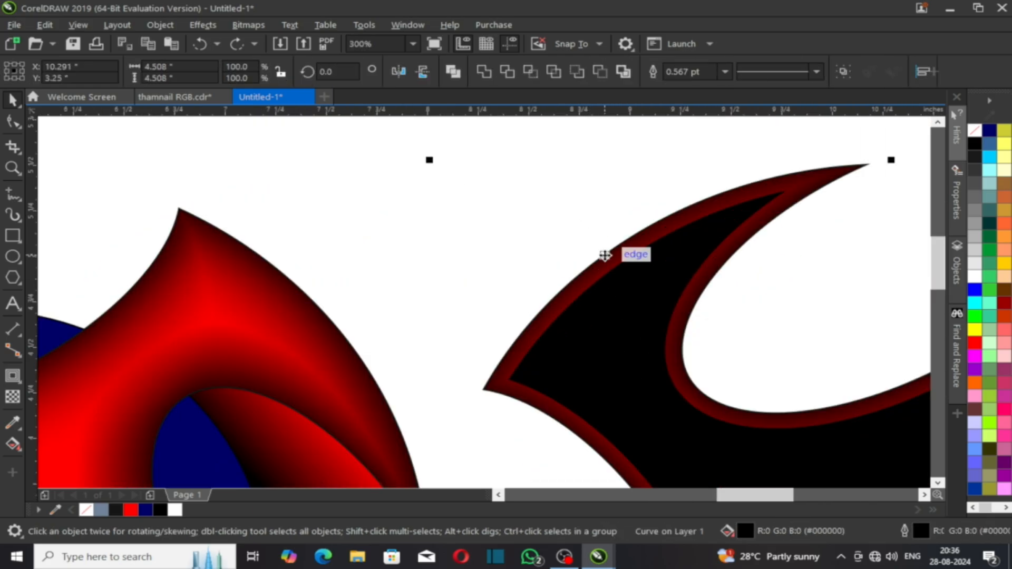
pyautogui.keyDown('shift'); pyautogui.click(605, 256); pyautogui.keyUp('shift')
pyautogui.click(506, 74)
pyautogui.scroll(-2, 532, 155)
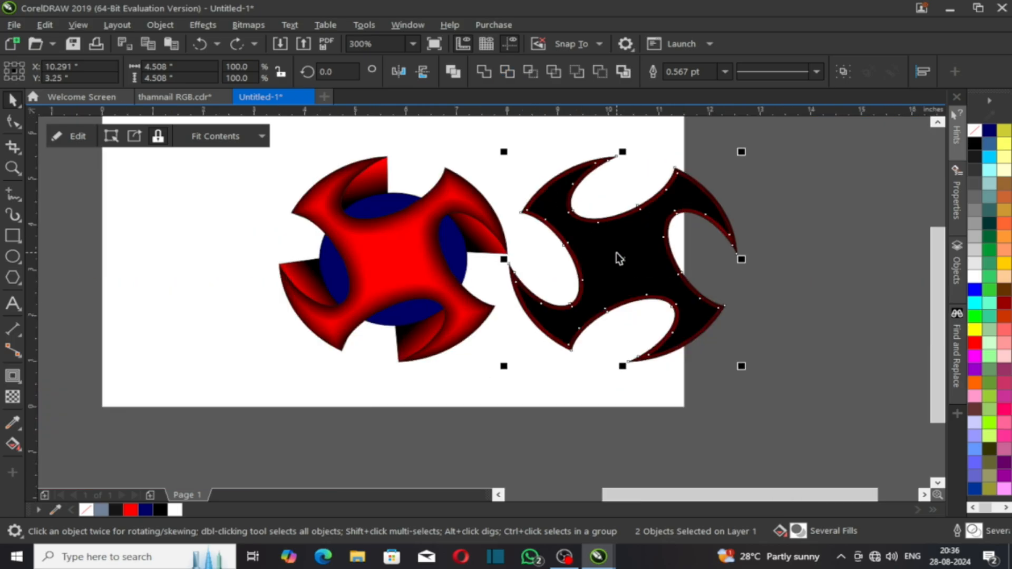
pyautogui.click(617, 253)
pyautogui.moveTo(616, 253); pyautogui.dragTo(639, 265)
pyautogui.press('Delete')
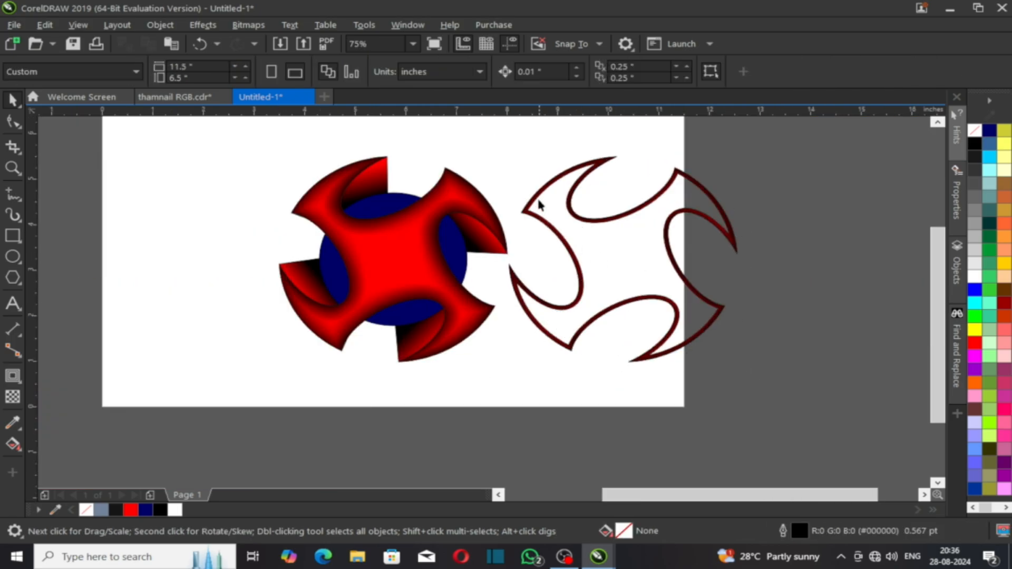
pyautogui.click(543, 223)
# Step: Lay a diagonal fountain fill across the rim and add four colour stops along it
pyautogui.press('g')
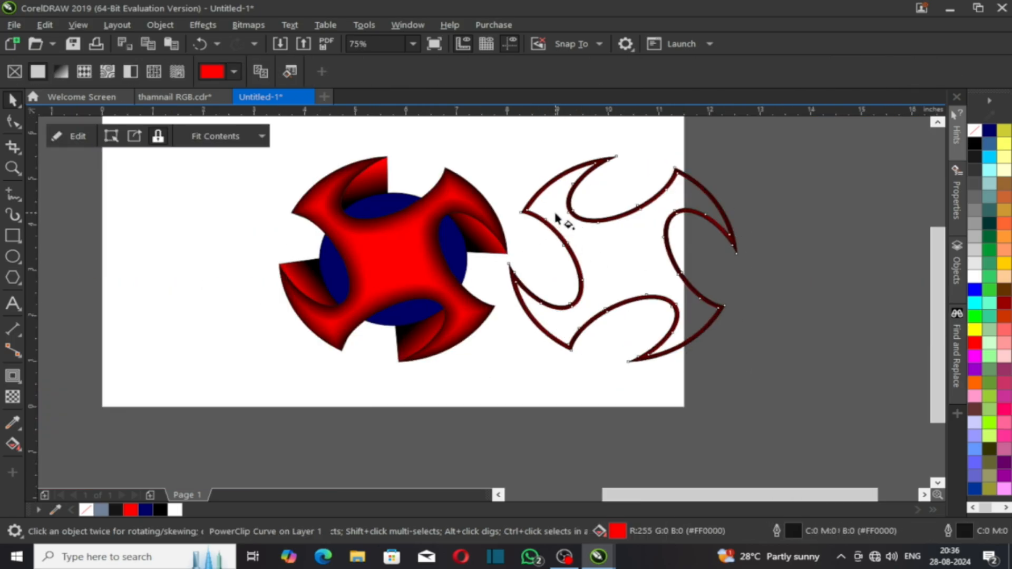
pyautogui.moveTo(533, 195); pyautogui.dragTo(712, 333)
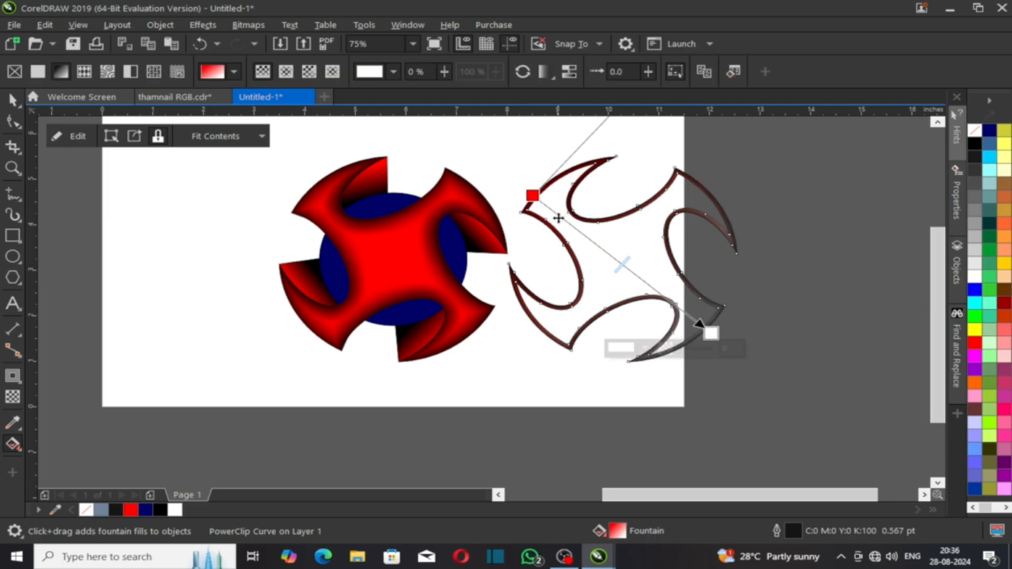
pyautogui.doubleClick(558, 218)
pyautogui.doubleClick(603, 248)
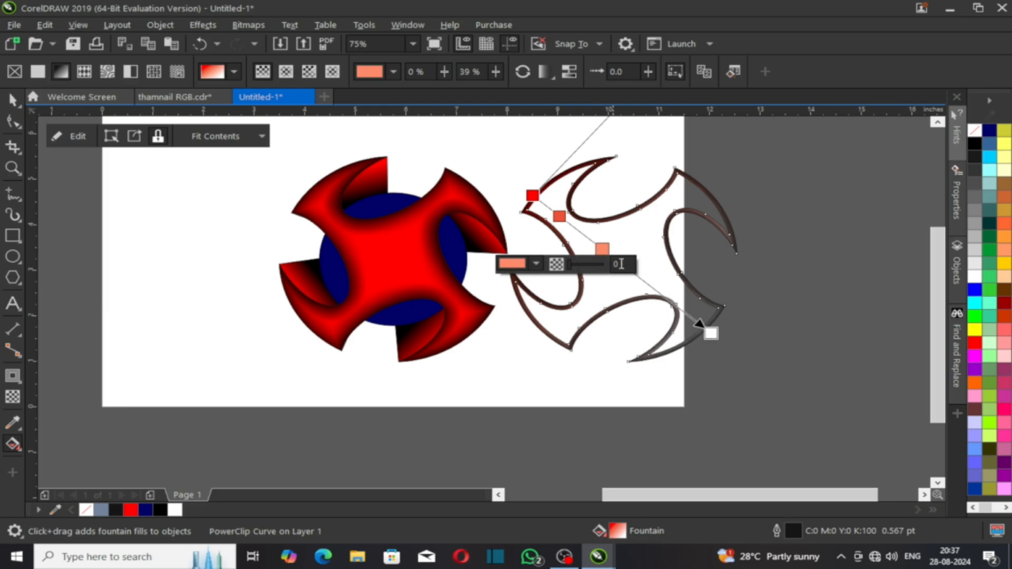
pyautogui.doubleClick(640, 279)
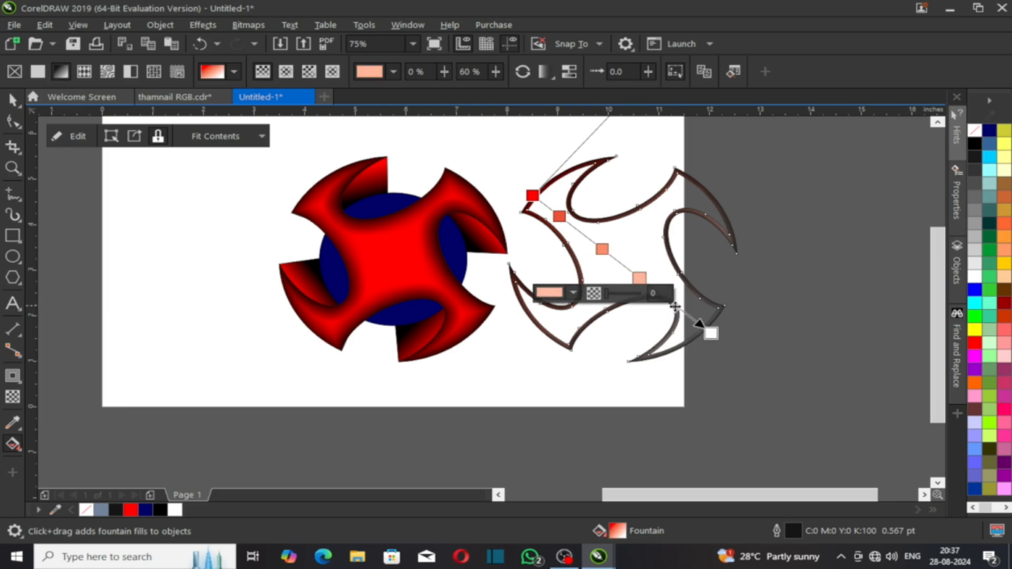
pyautogui.doubleClick(678, 308)
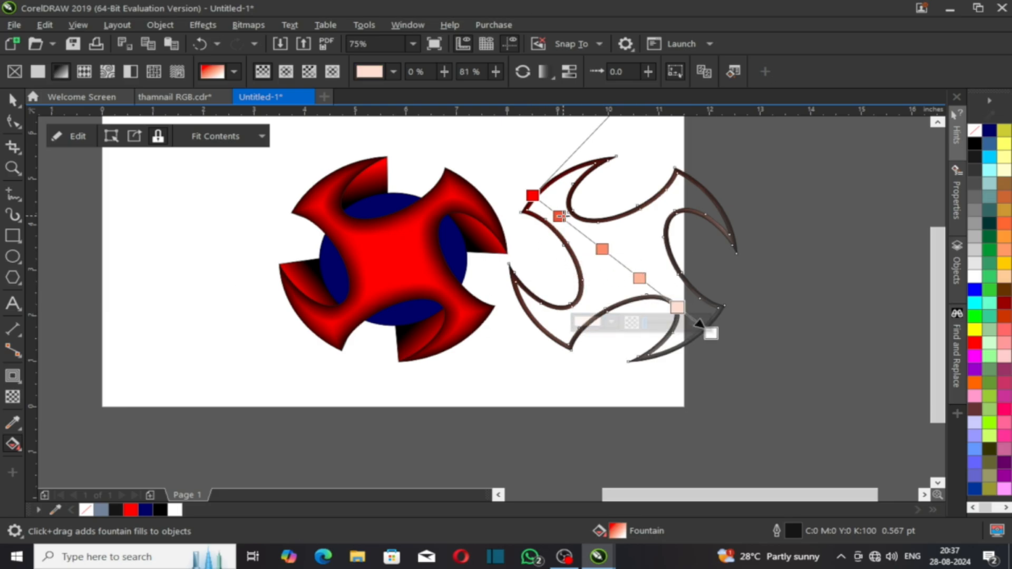
# Step: Colour the 15%, 39%, 60% and 81% stops black, red, grey and red
pyautogui.click(560, 216)
pyautogui.click(976, 157)
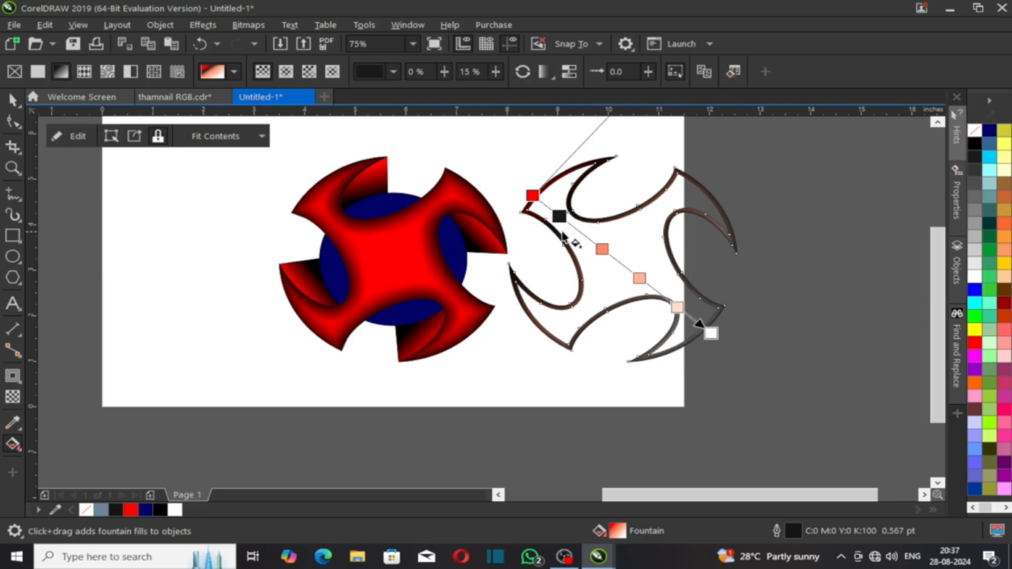
pyautogui.click(602, 248)
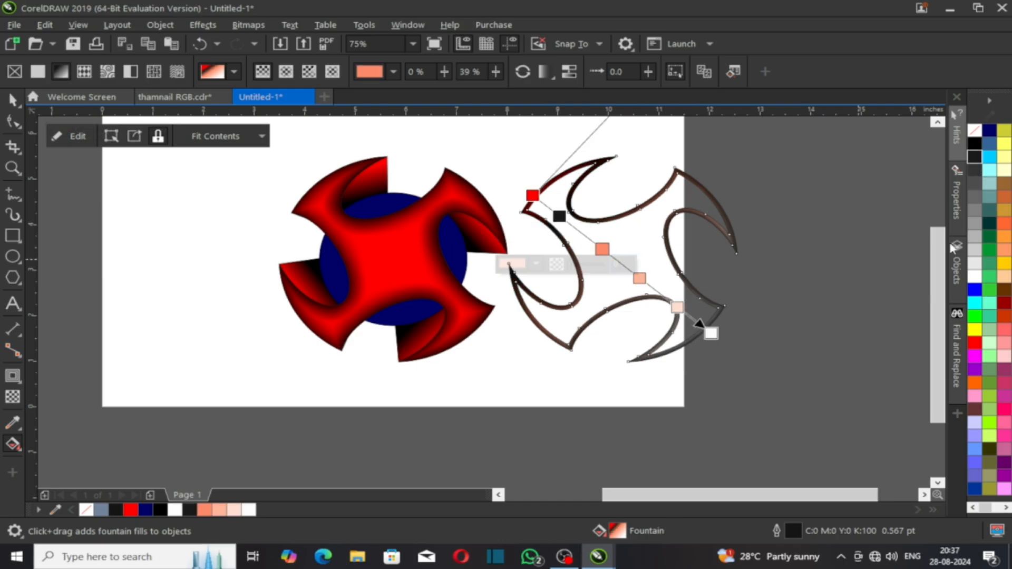
pyautogui.click(976, 343)
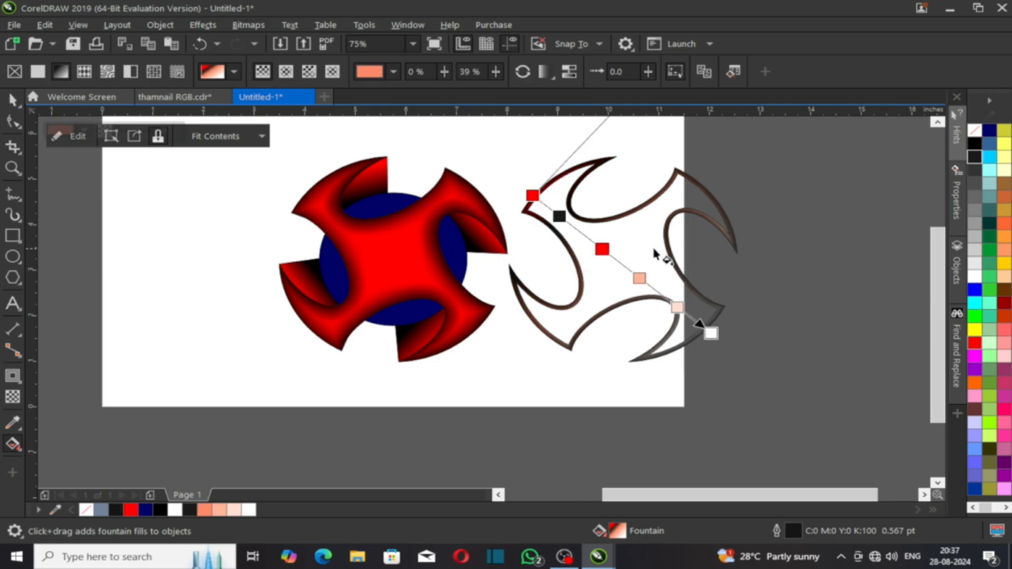
pyautogui.click(639, 278)
pyautogui.click(975, 210)
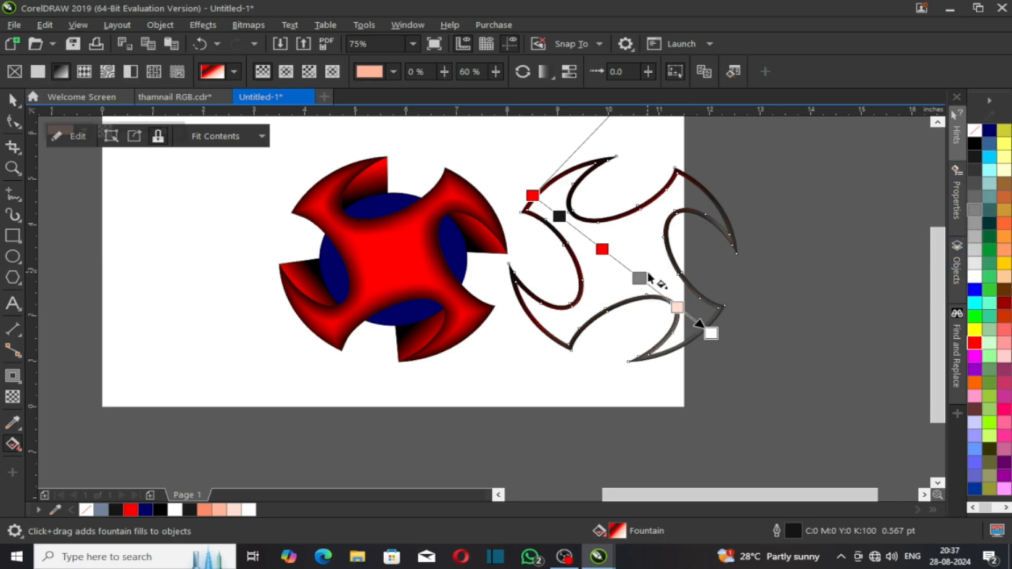
pyautogui.click(677, 307)
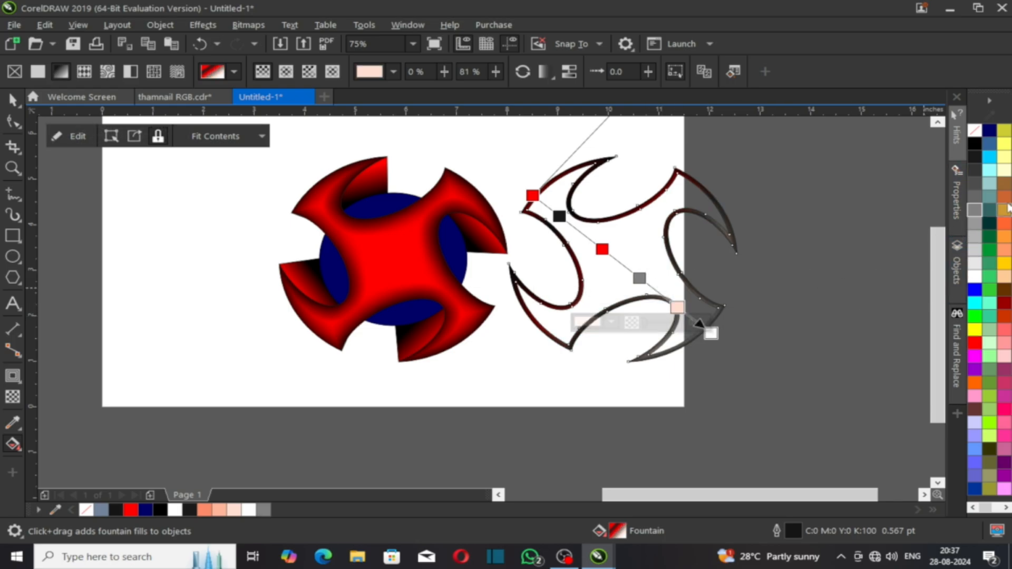
pyautogui.click(975, 343)
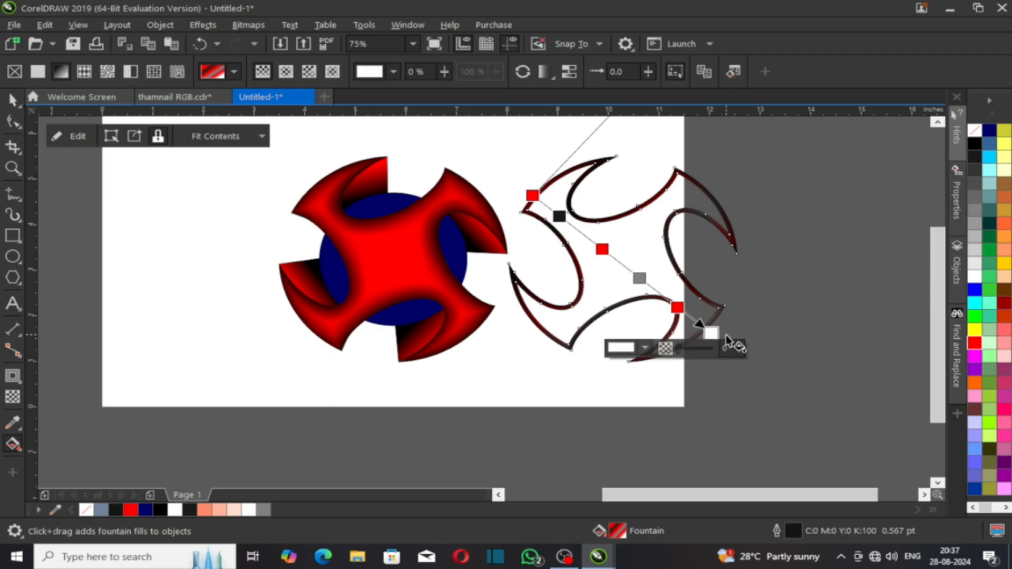
# Step: Shift the gradient's start point down-right and make the dark stop near it light grey
pyautogui.click(723, 344)
pyautogui.click(723, 345)
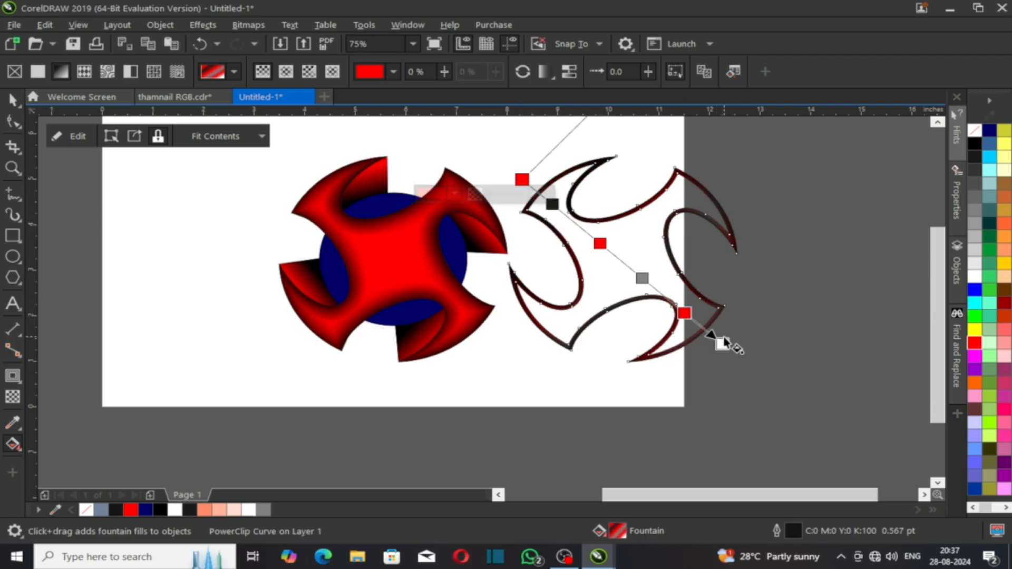
pyautogui.click(723, 345)
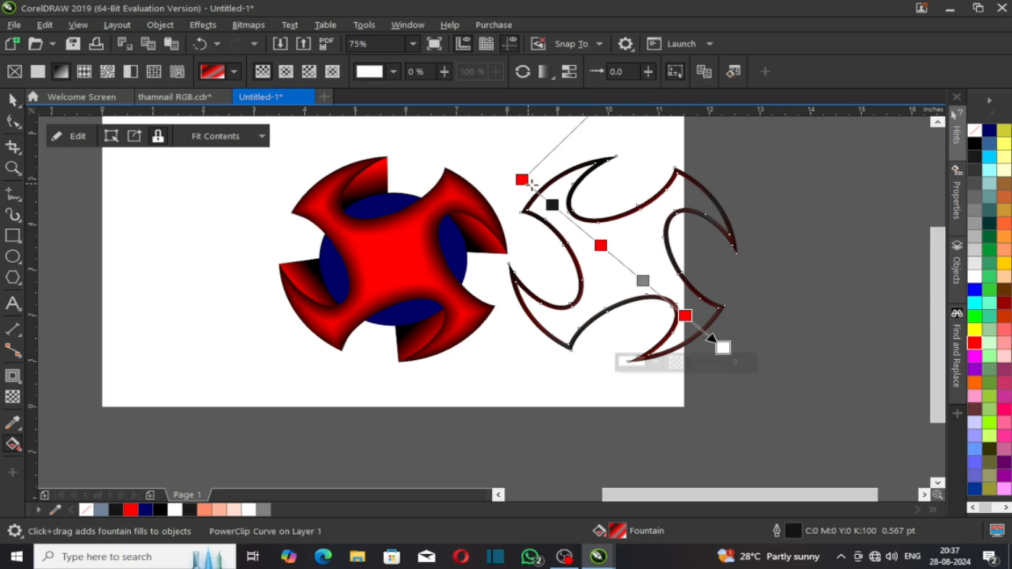
pyautogui.moveTo(532, 183); pyautogui.dragTo(550, 195)
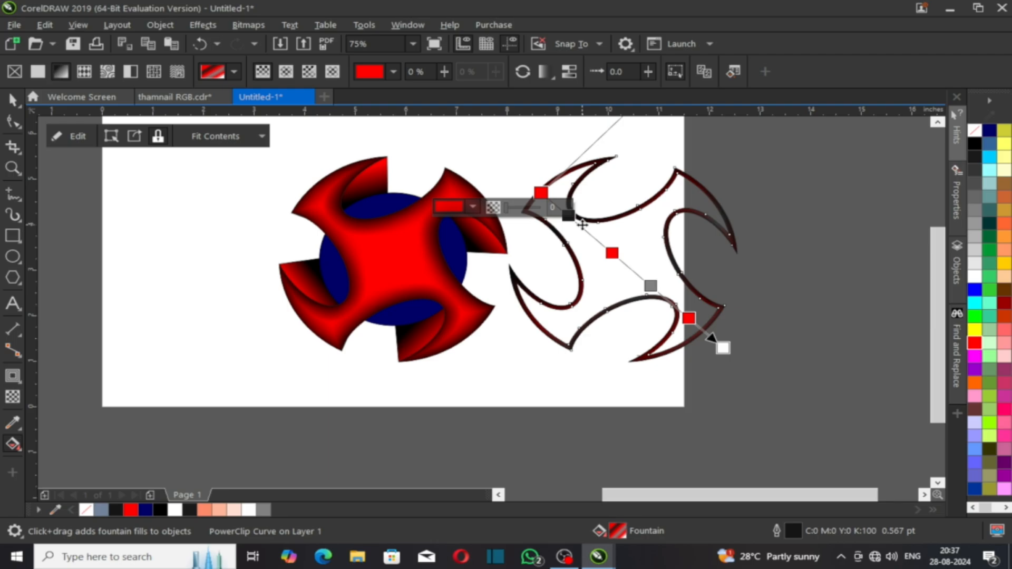
pyautogui.click(569, 216)
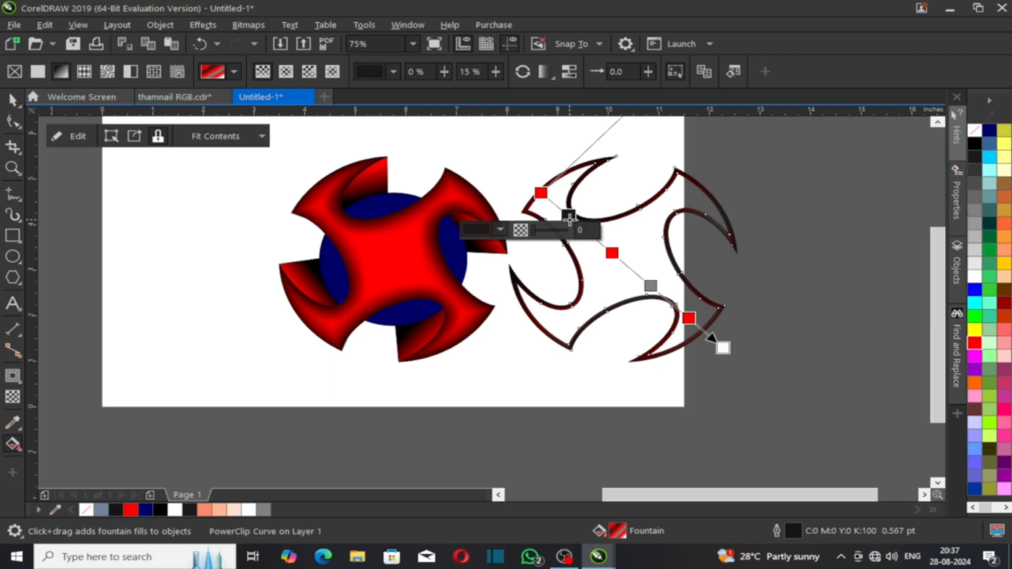
pyautogui.click(974, 183)
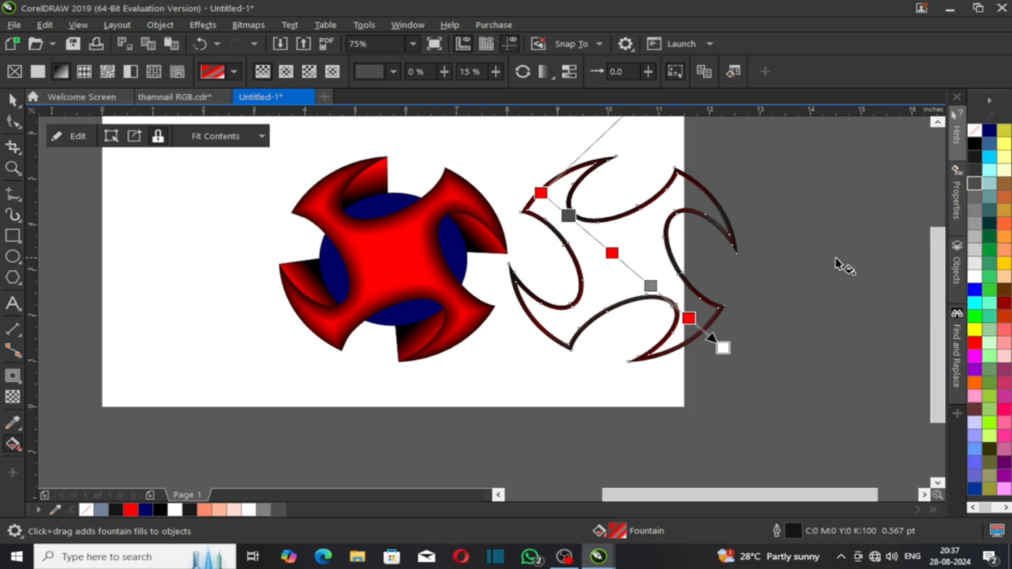
pyautogui.click(975, 236)
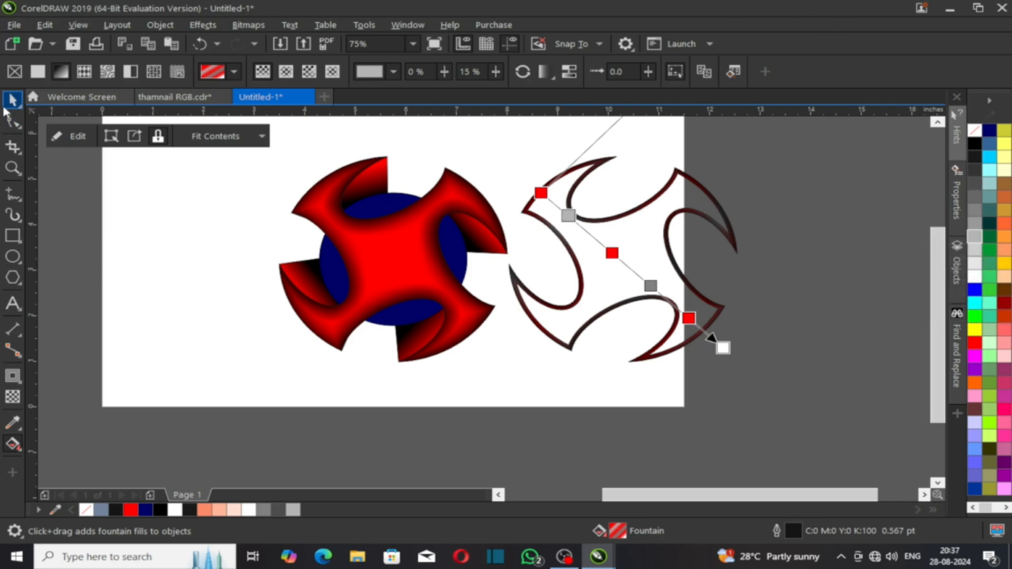
pyautogui.click(9, 102)
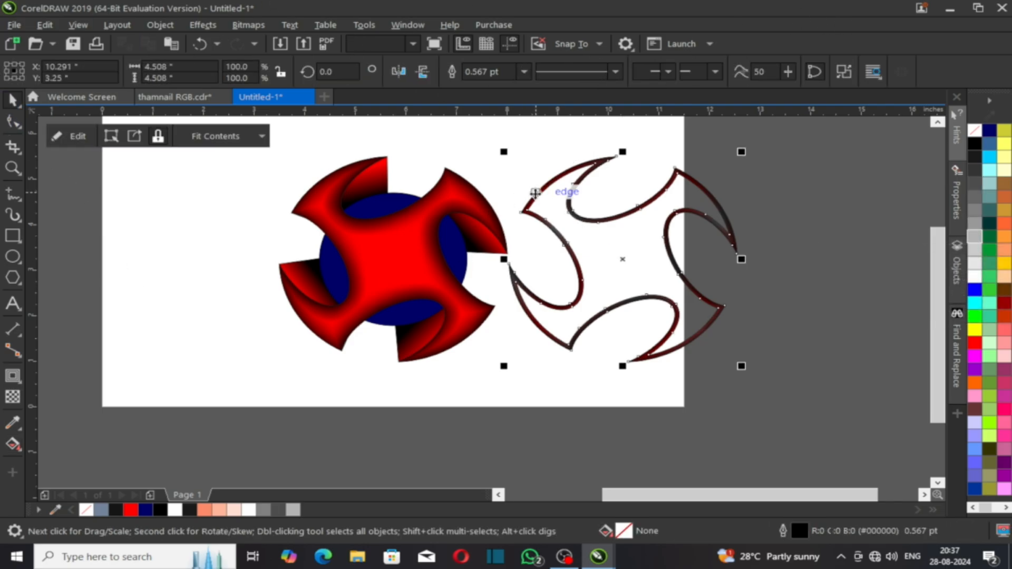
# Step: Align the centres of the edge rim and the red body
pyautogui.keyDown('shift'); pyautogui.click(418, 227); pyautogui.keyUp('shift')
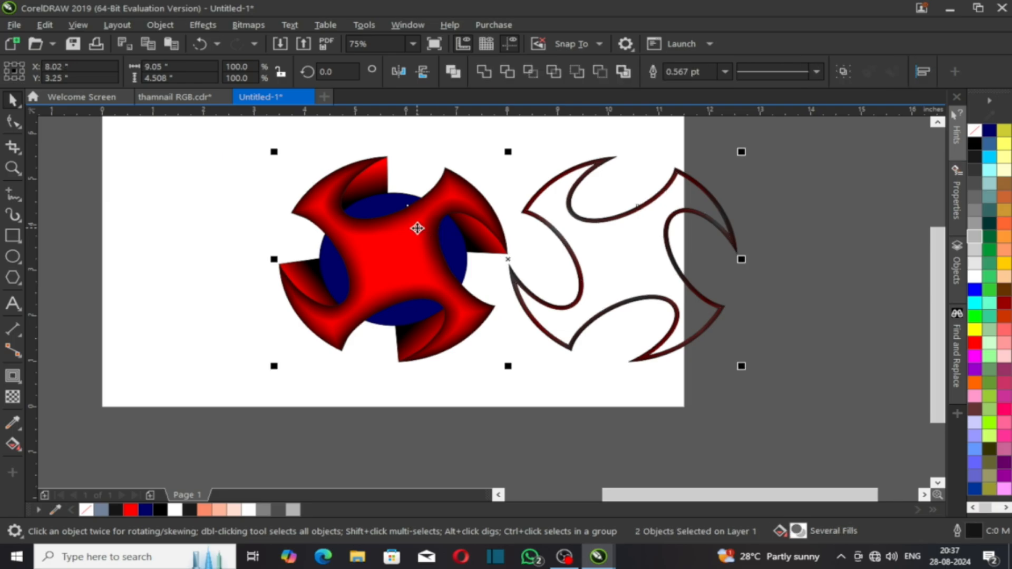
pyautogui.press('c')
pyautogui.click(645, 277)
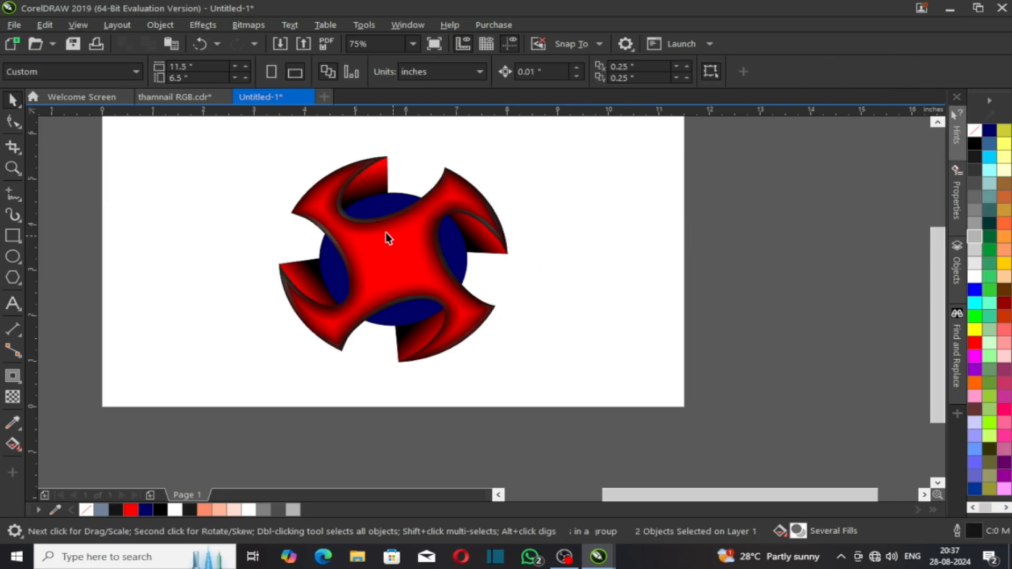
pyautogui.scroll(2, 312, 219)
# Step: Recolour the red body's grey, 60% and end gradient stops black
pyautogui.click(310, 221)
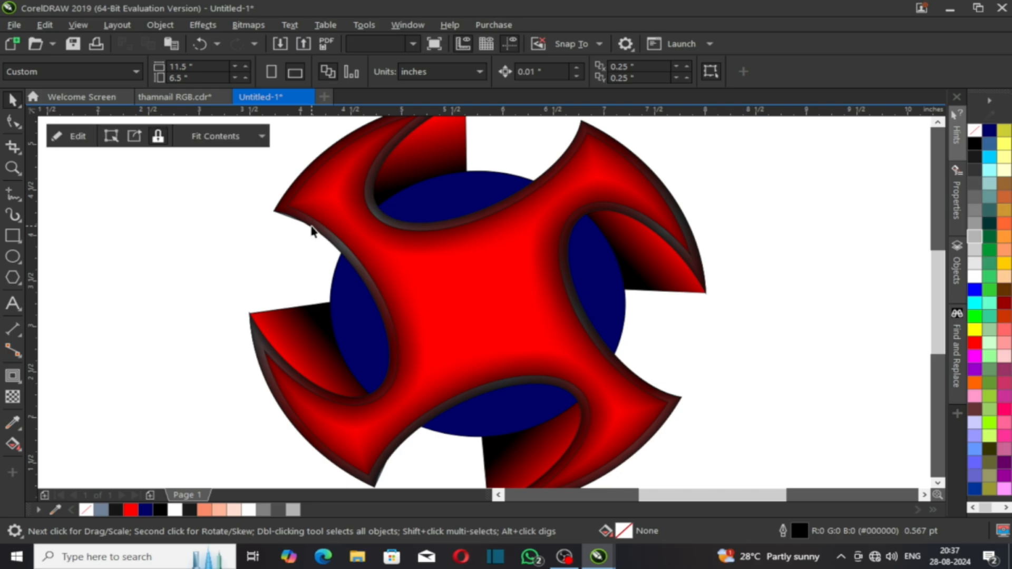
pyautogui.press('g')
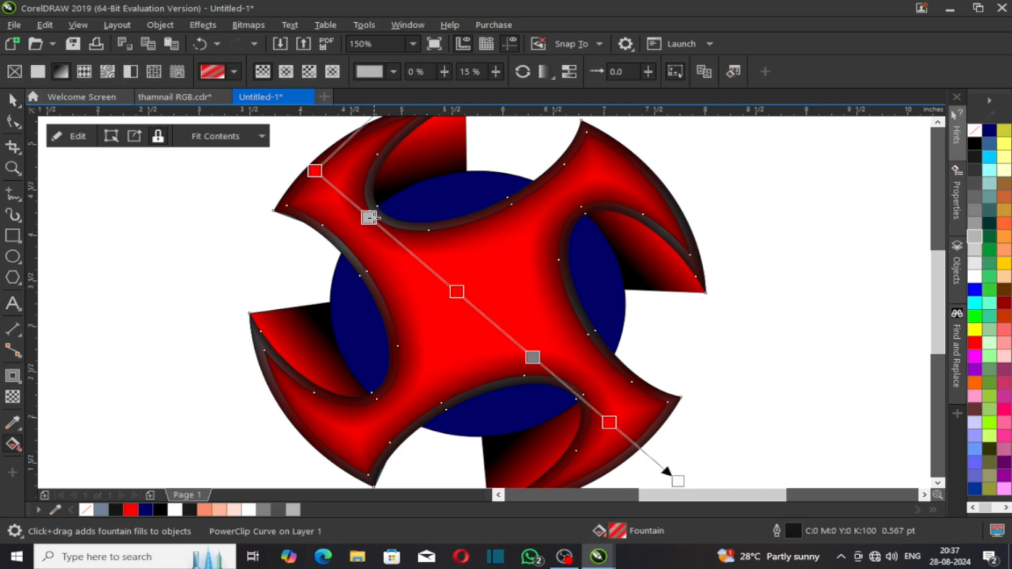
pyautogui.click(976, 158)
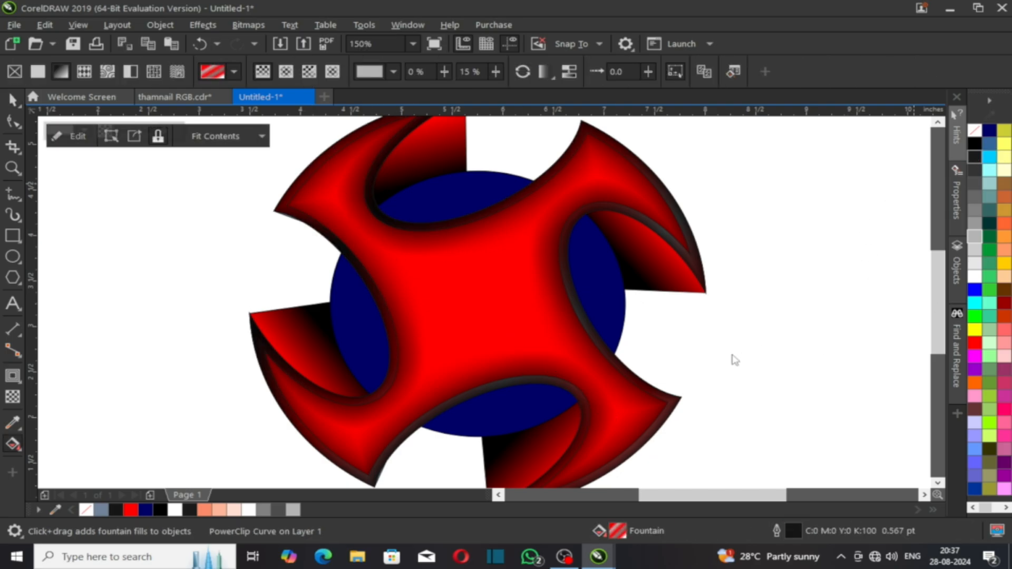
pyautogui.click(532, 358)
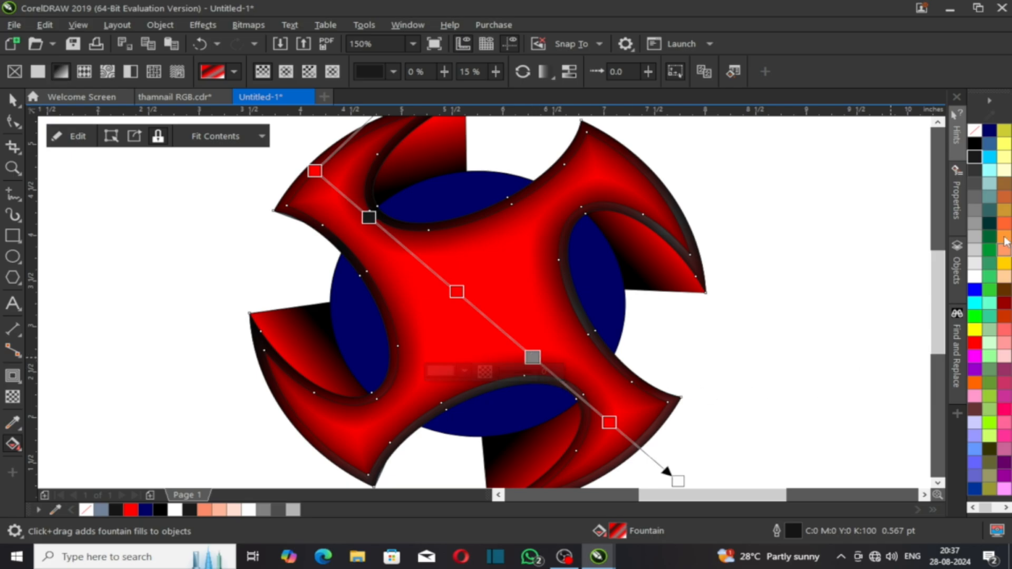
pyautogui.click(976, 158)
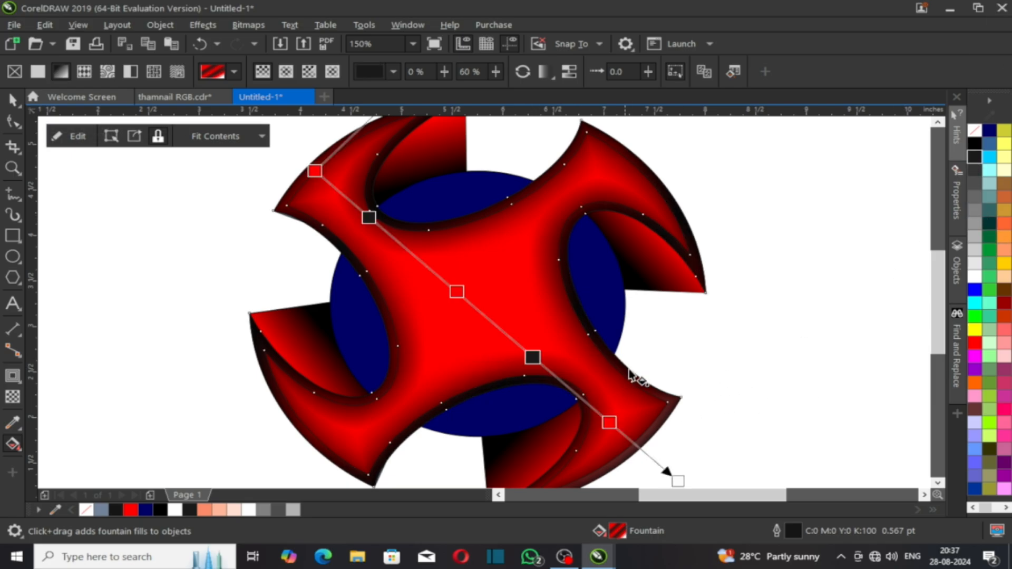
pyautogui.click(678, 482)
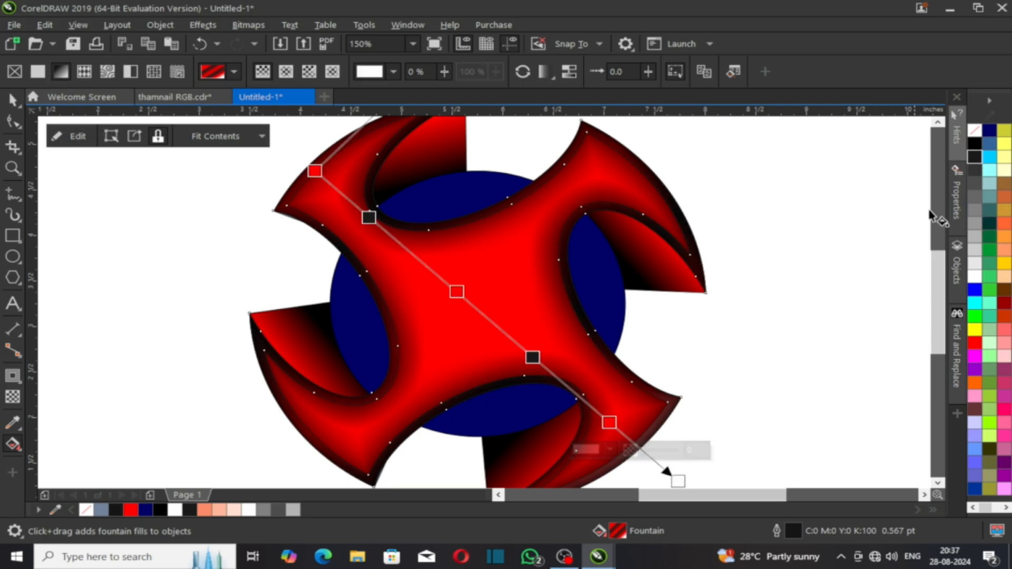
pyautogui.click(979, 161)
pyautogui.scroll(-1, 714, 263)
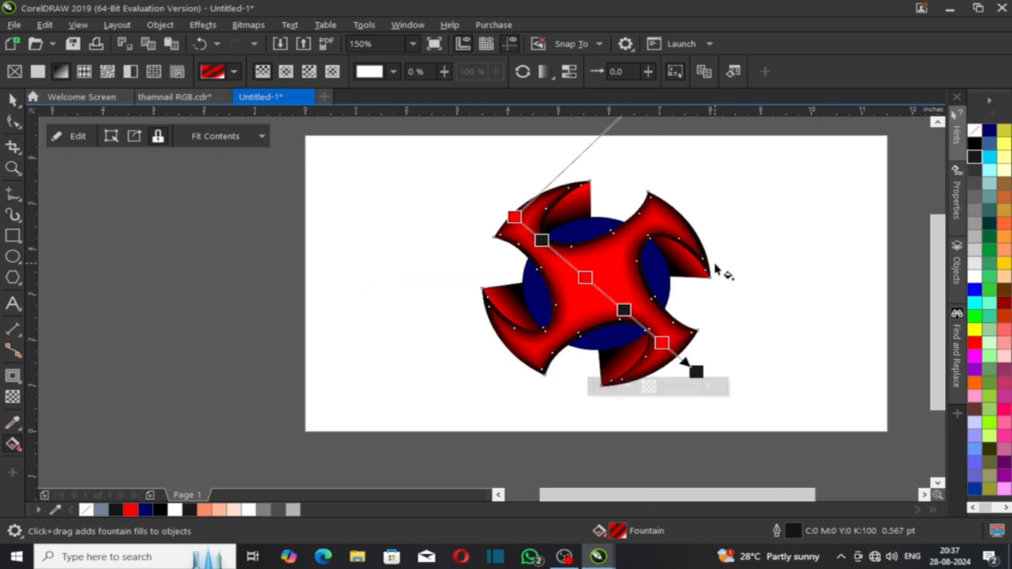
pyautogui.click(806, 319)
pyautogui.scroll(1, 667, 262)
pyautogui.press('space')
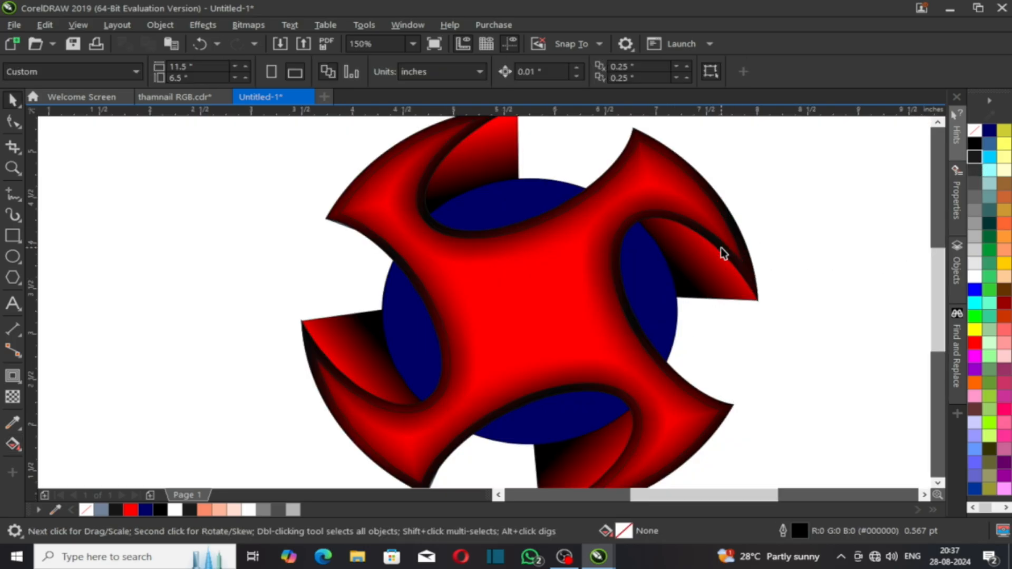
# Step: Check the fills of the red body and the rim outline
pyautogui.click(722, 249)
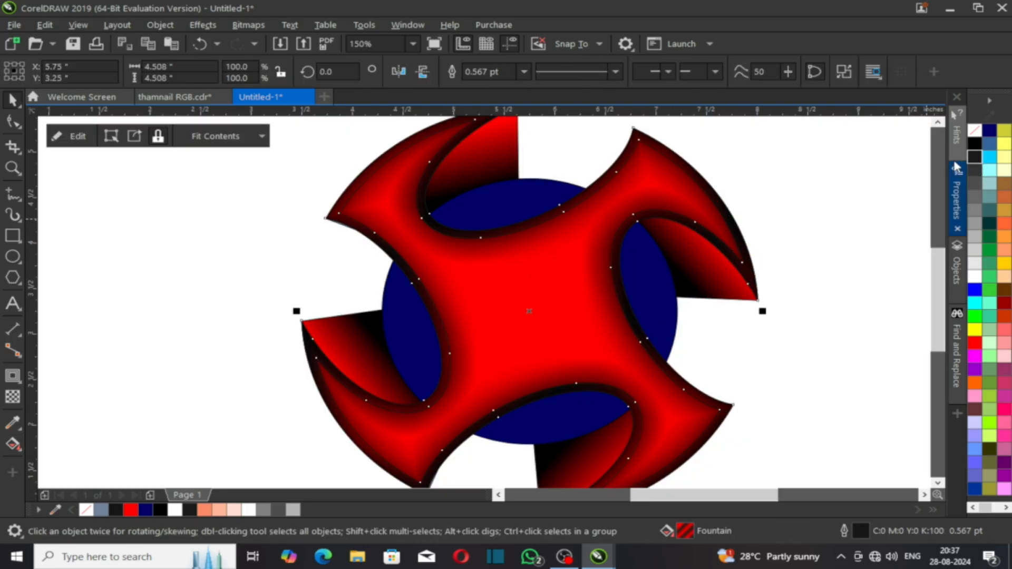
pyautogui.click(877, 238)
pyautogui.click(598, 314)
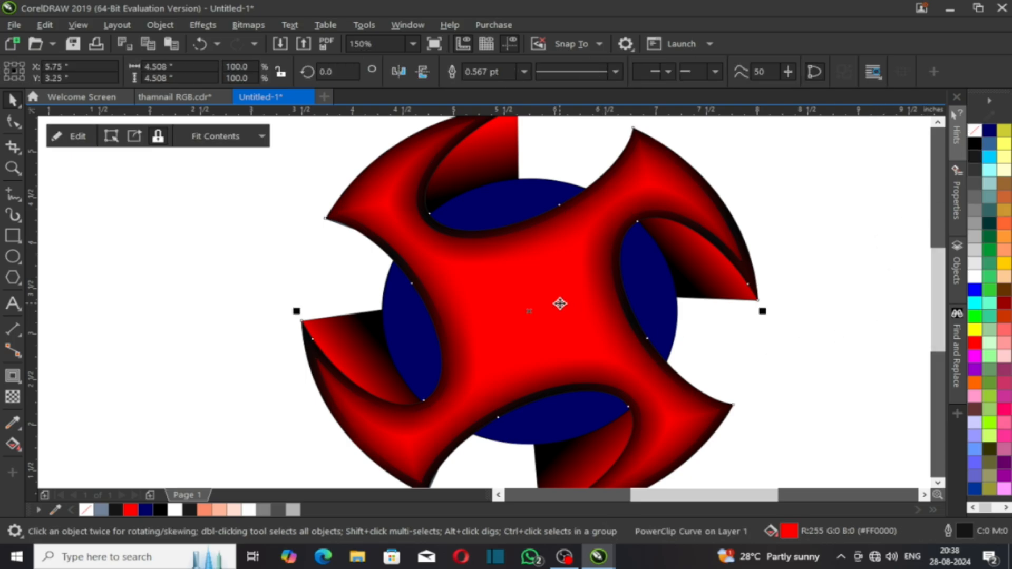
pyautogui.scroll(-1, 560, 303)
pyautogui.click(547, 325)
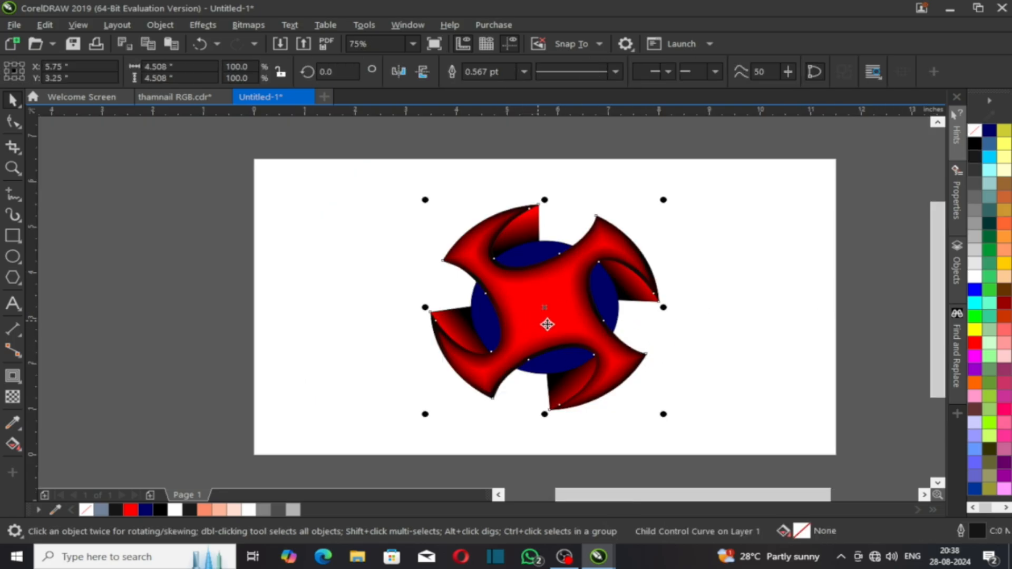
pyautogui.click(723, 369)
# Step: Marquee-select all nine logo pieces, group them with Ctrl+G, and zoom to fit the group
pyautogui.moveTo(428, 238); pyautogui.dragTo(707, 427)
pyautogui.scroll(1, 549, 338)
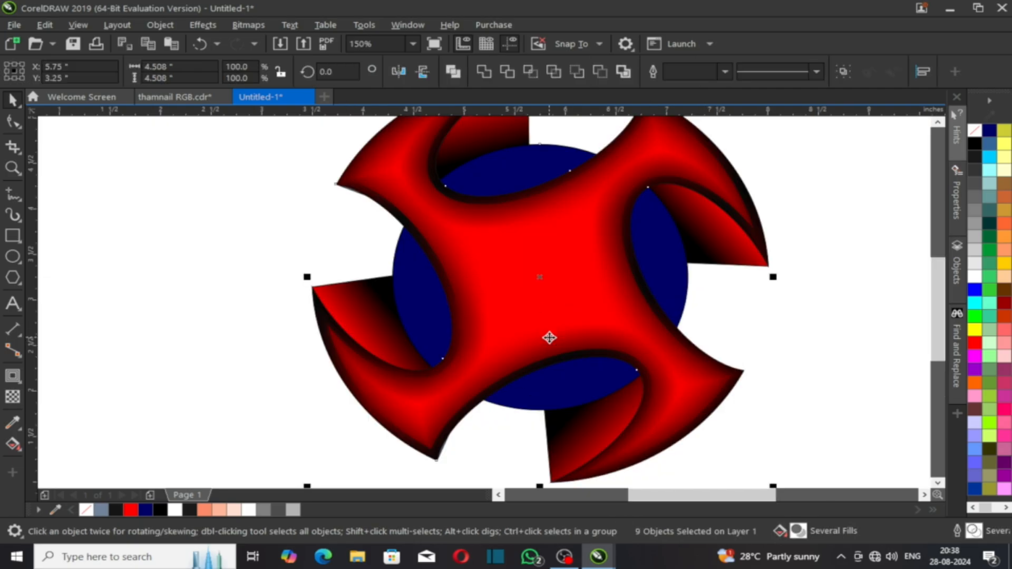
pyautogui.hotkey('ctrl', 'g')
pyautogui.scroll(-1, 549, 338)
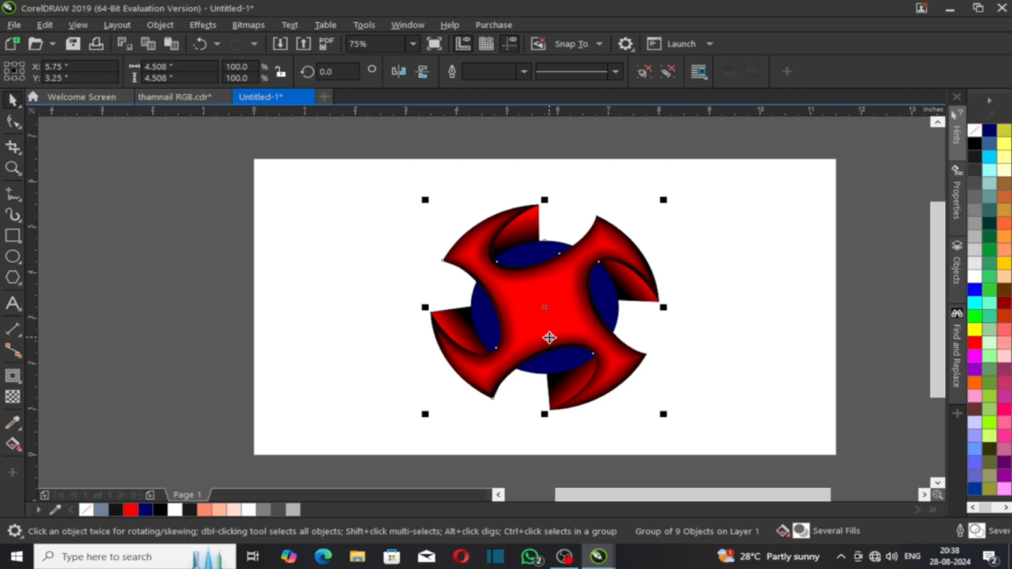
pyautogui.click(715, 357)
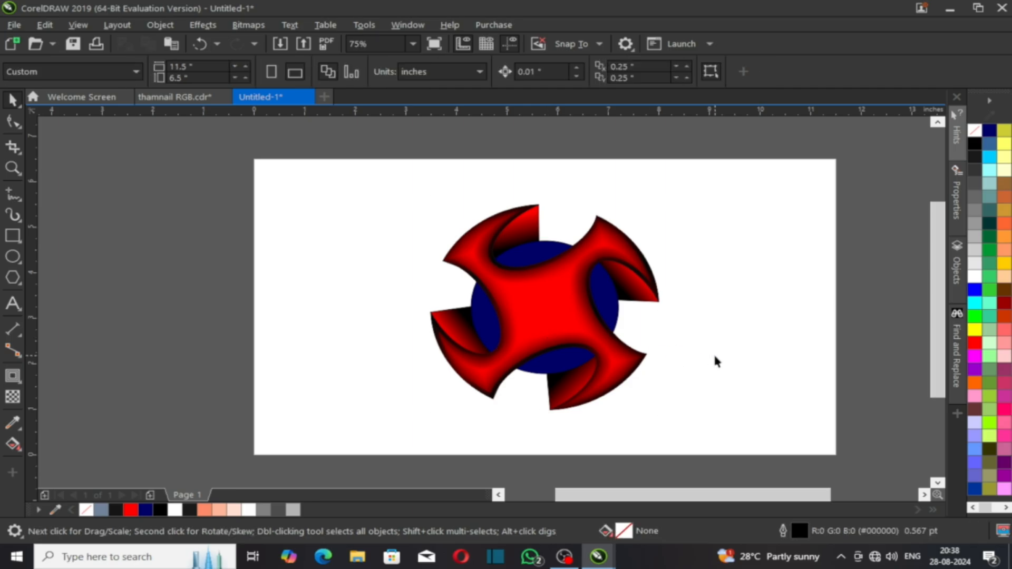
pyautogui.click(567, 332)
pyautogui.hotkey('shift', 'F2')
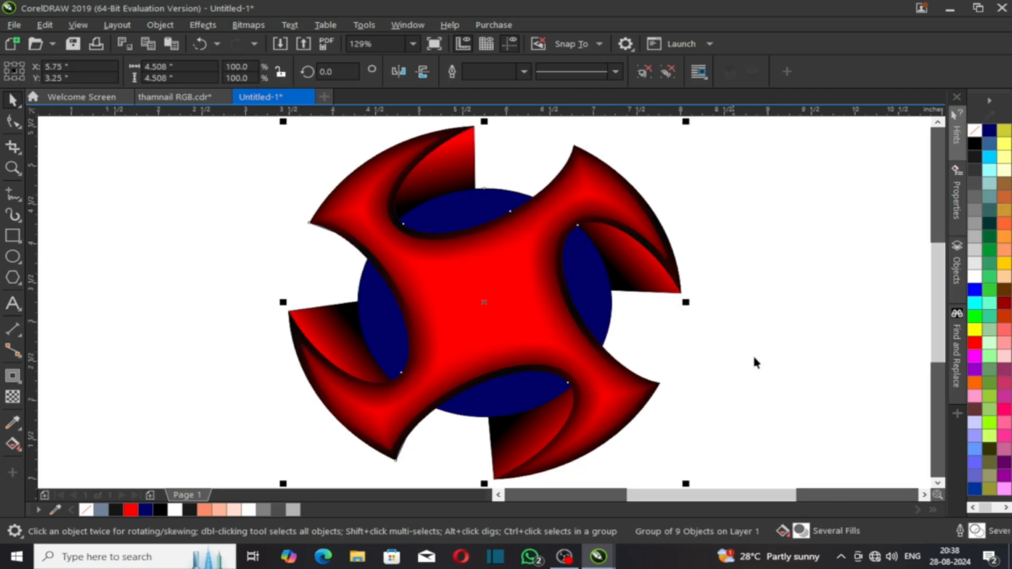
pyautogui.click(767, 352)
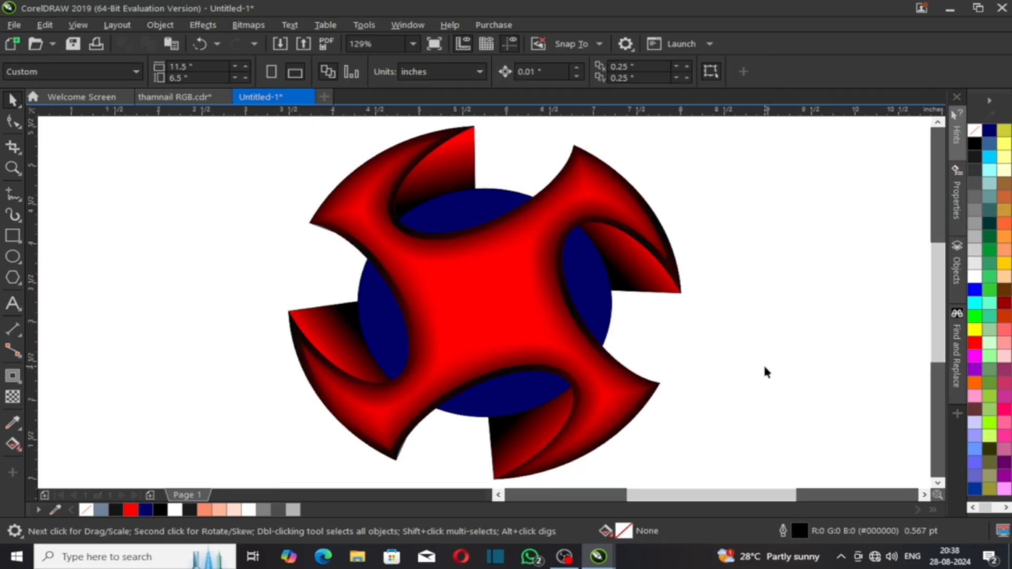